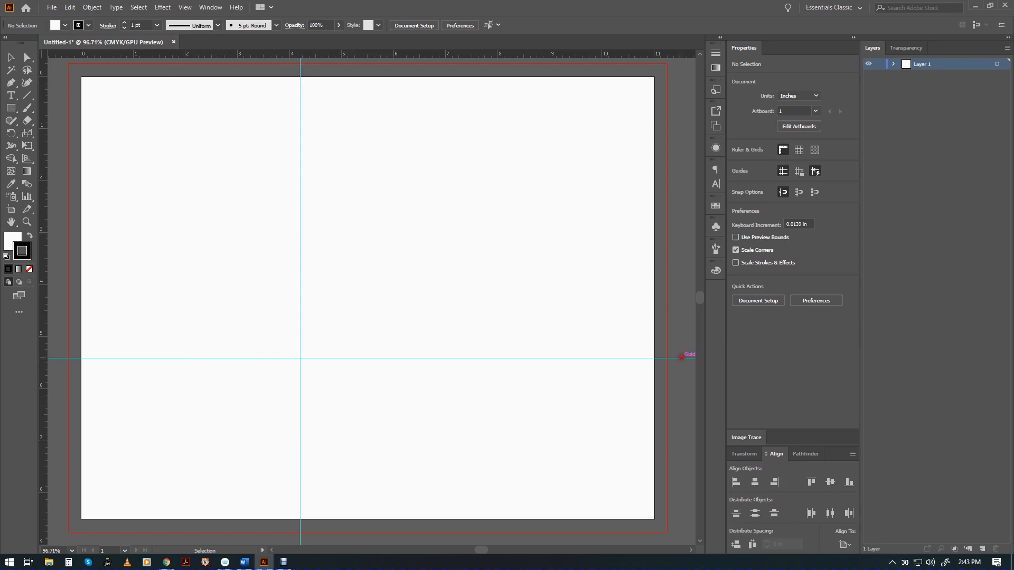
Step: Align the horizontal guide to the artboard's vertical center and the vertical guide to its horizontal center
{"action": "left_click", "coordinate": [681, 357]}
{"action": "left_click", "coordinate": [11, 58]}
{"action": "mouse_move", "coordinate": [682, 357]}
{"action": "left_mouse_down"}
{"action": "mouse_move", "coordinate": [682, 294]}
{"action": "mouse_move", "coordinate": [681, 363]}
{"action": "mouse_move", "coordinate": [683, 353]}
{"action": "left_mouse_up"}
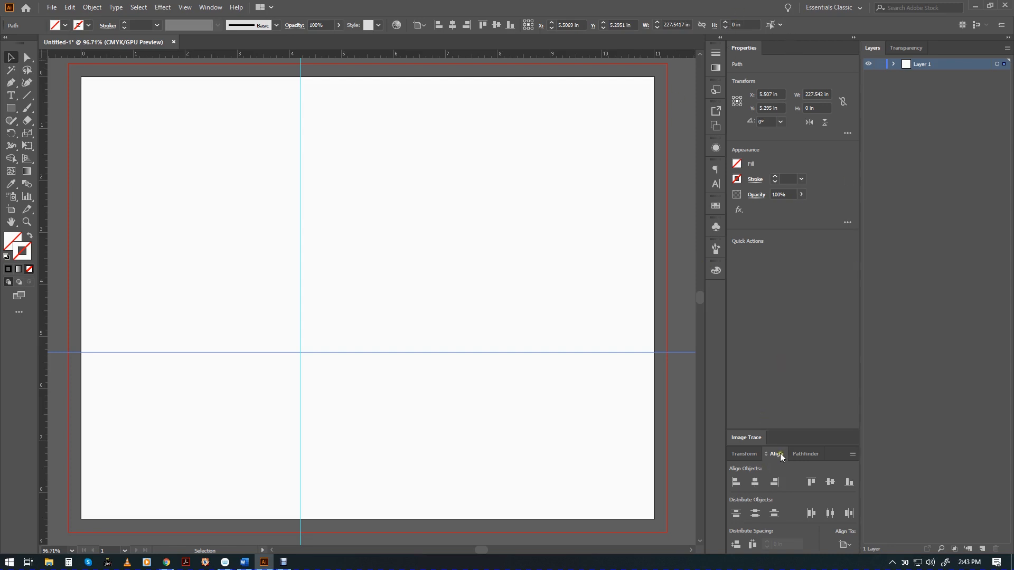
{"action": "left_click", "coordinate": [847, 546]}
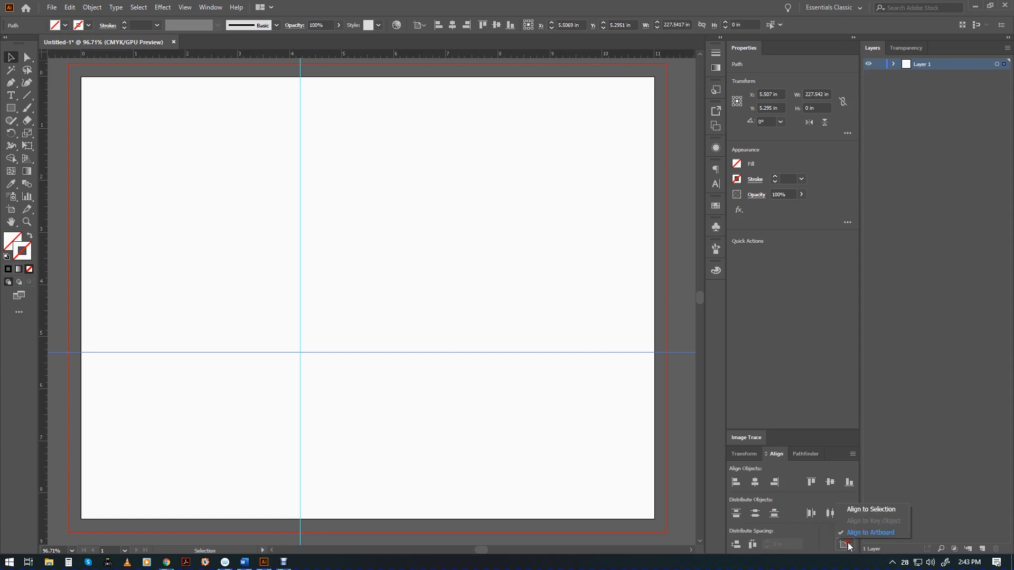
{"action": "left_click", "coordinate": [863, 533]}
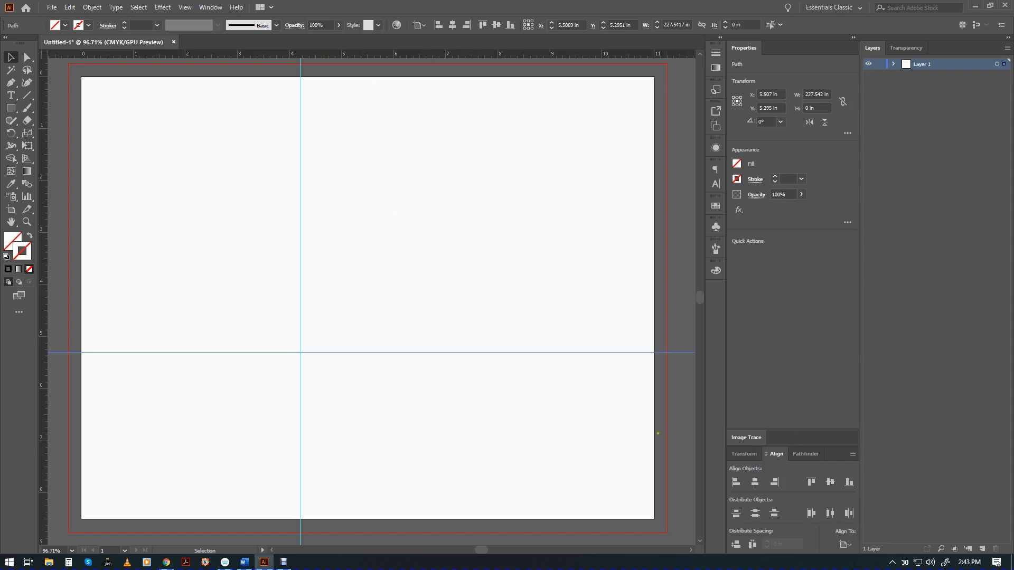
{"action": "left_click", "coordinate": [829, 482]}
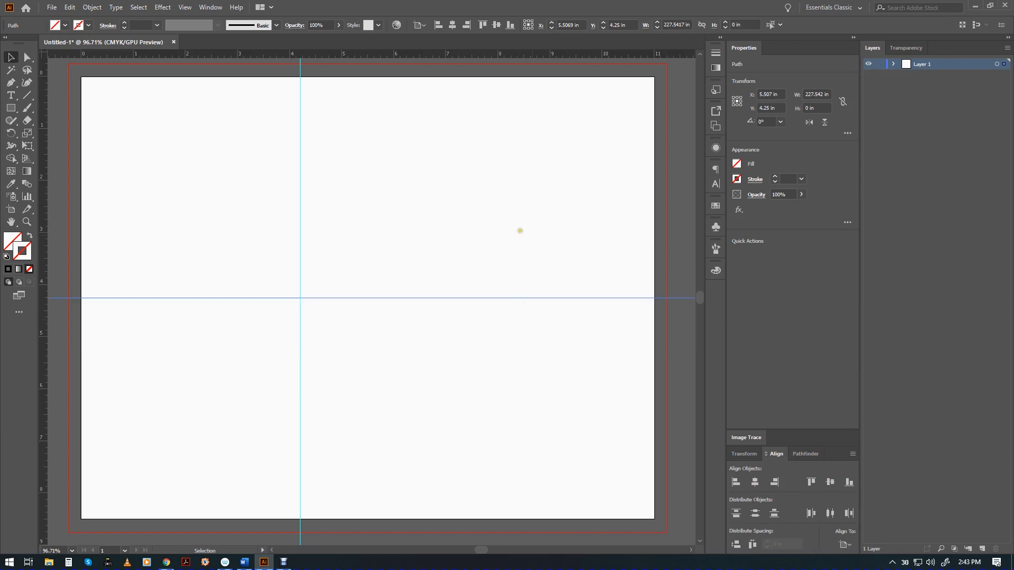
{"action": "left_click", "coordinate": [299, 192]}
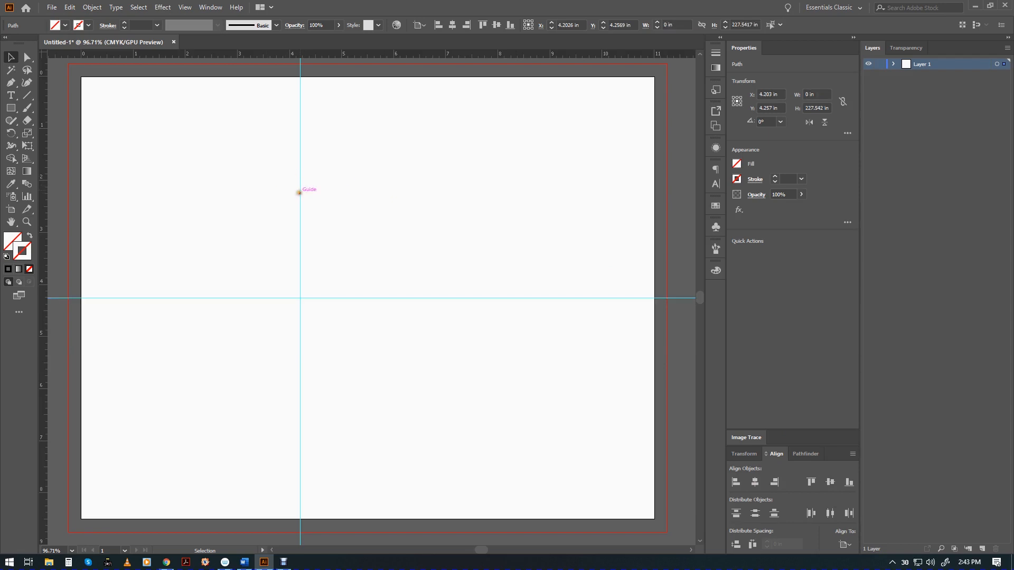
{"action": "left_click", "coordinate": [755, 482]}
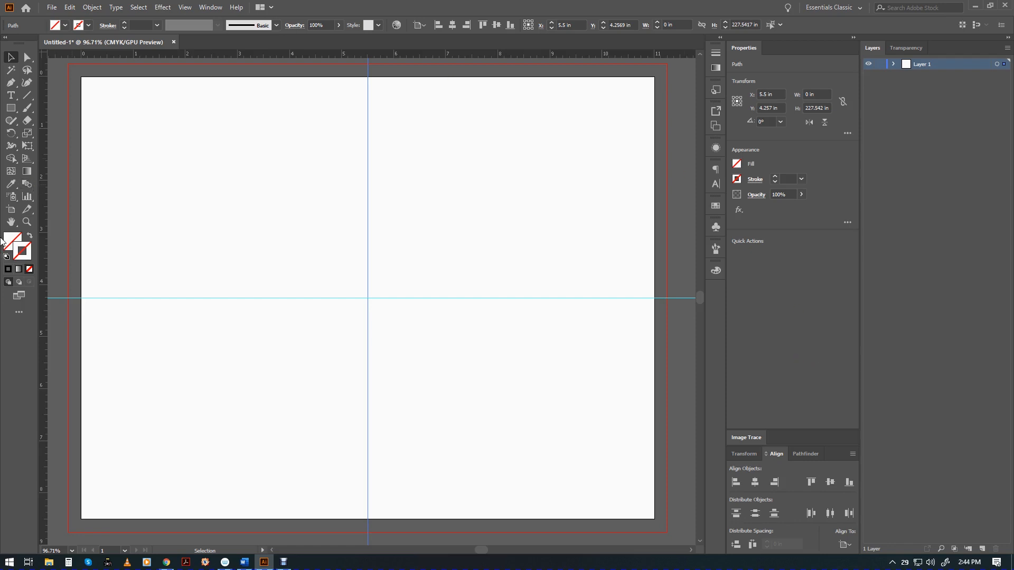
Step: Cut the horizontal guide right of the center with the Scissors tool, try to move the cut-off part, and undo the cut
{"action": "left_click_drag", "start_coordinate": [27, 120], "coordinate": [62, 136]}
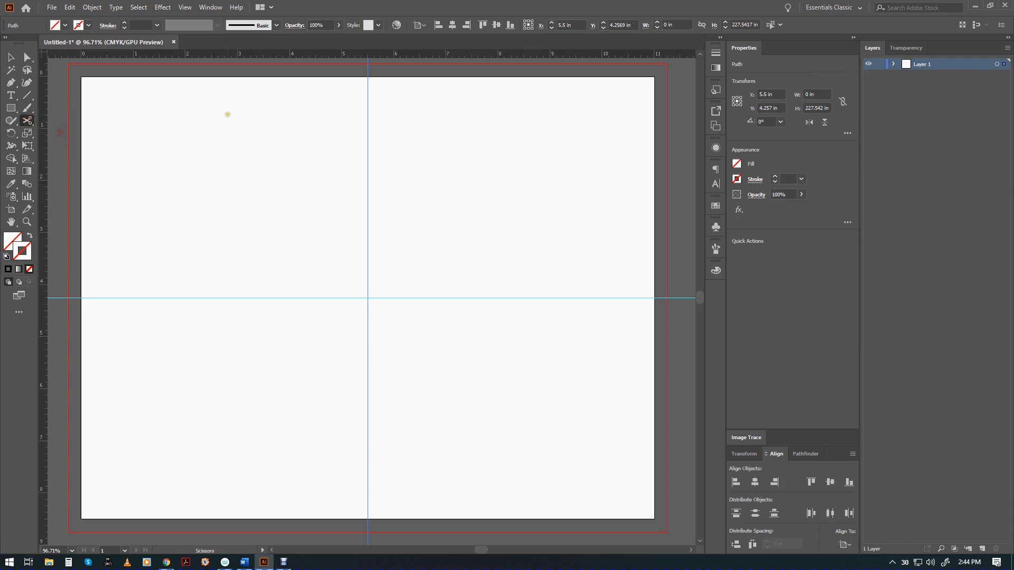
{"action": "left_click", "coordinate": [467, 298]}
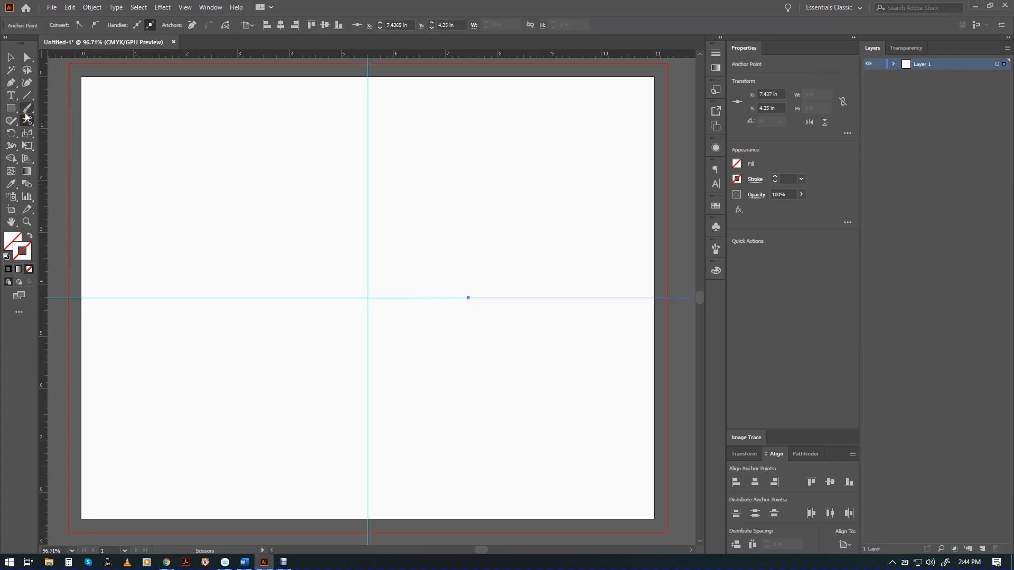
{"action": "left_click", "coordinate": [11, 59]}
{"action": "left_click", "coordinate": [526, 297]}
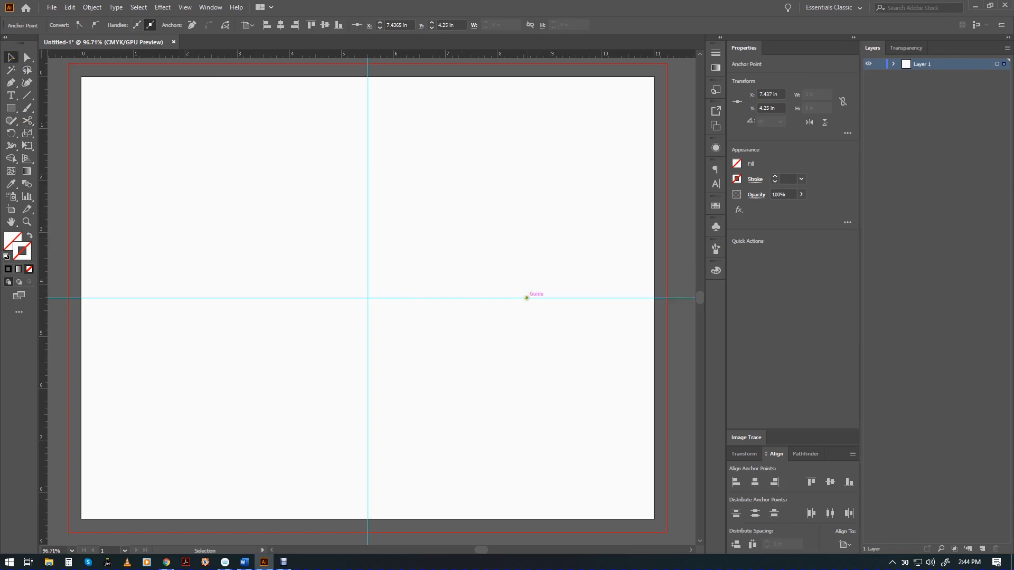
{"action": "left_click_drag", "start_coordinate": [526, 297], "coordinate": [521, 363]}
{"action": "key", "text": "ctrl+z"}
{"action": "key", "text": "ctrl+z"}
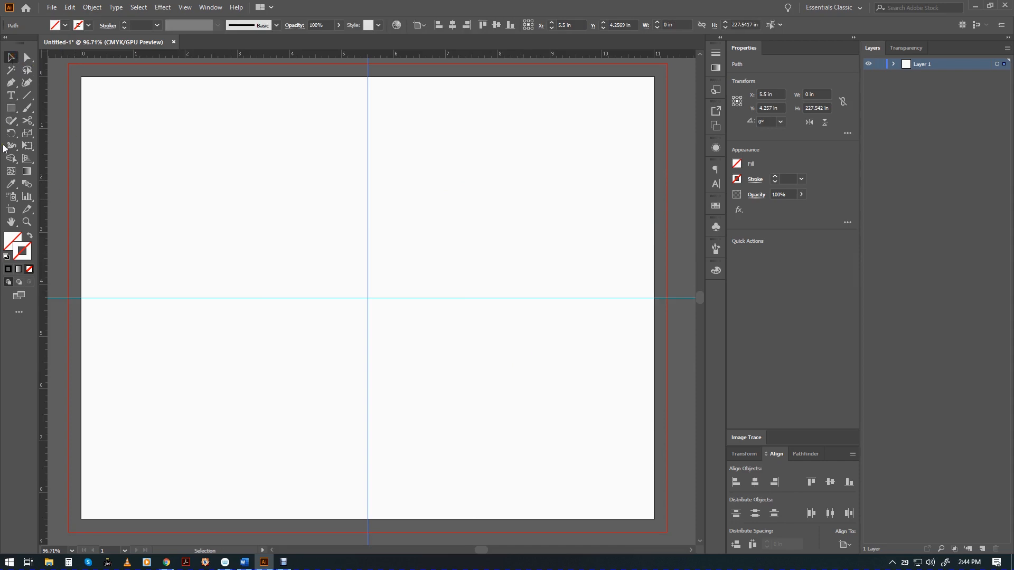
Step: Draw a hexagon about 1.92 by 1.67 in in the artboard's upper left area, with black fill and no stroke
{"action": "left_click", "coordinate": [11, 109]}
{"action": "left_click_drag", "start_coordinate": [11, 109], "coordinate": [53, 146]}
{"action": "left_click_drag", "start_coordinate": [208, 168], "coordinate": [251, 192]}
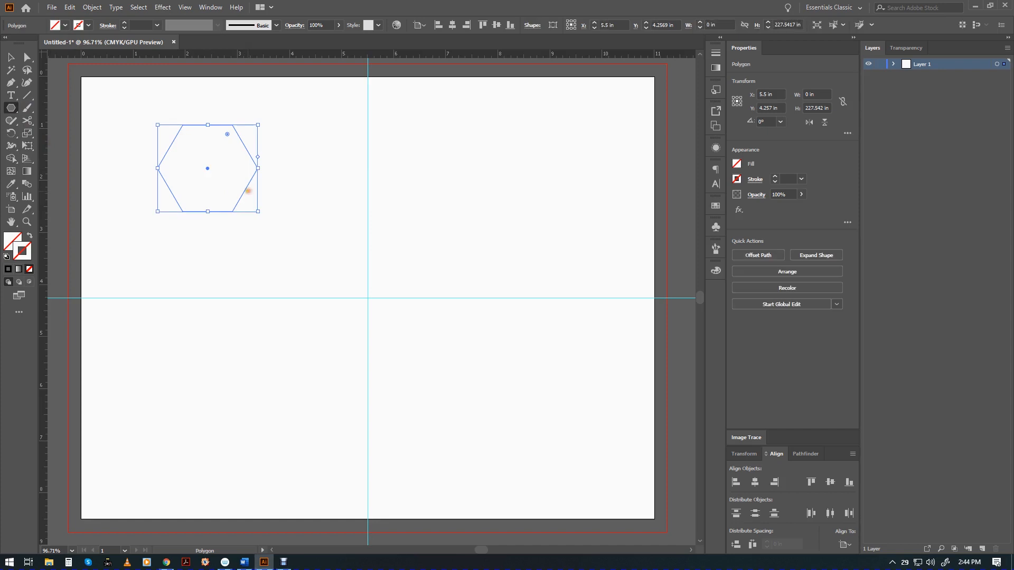
{"action": "left_click", "coordinate": [9, 268]}
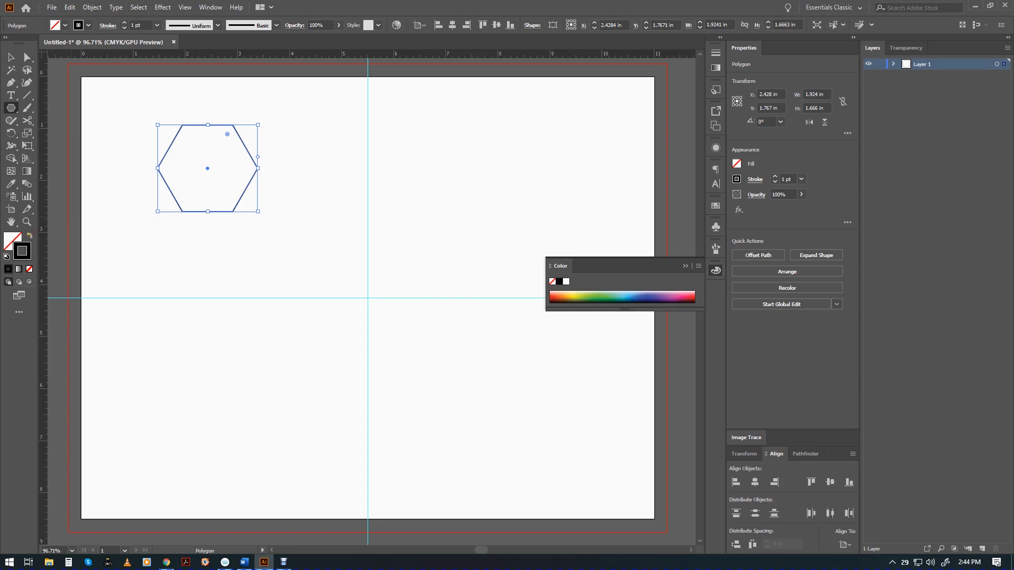
{"action": "left_click", "coordinate": [30, 235]}
{"action": "left_click", "coordinate": [11, 57]}
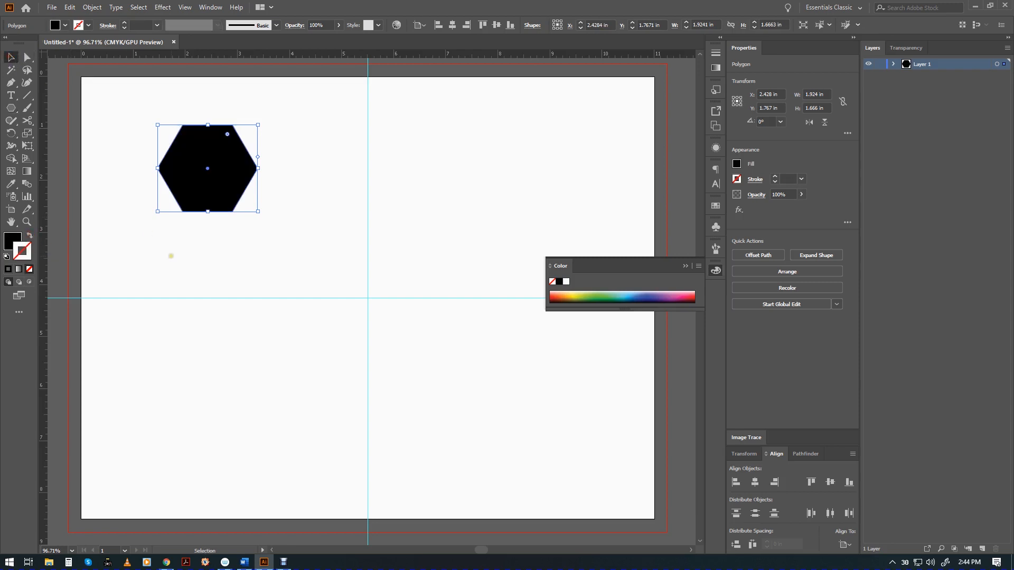
Step: Convert the black hexagon into a guide, deselect it, and collapse the Color panel
{"action": "left_click", "coordinate": [170, 255]}
{"action": "left_click", "coordinate": [213, 189]}
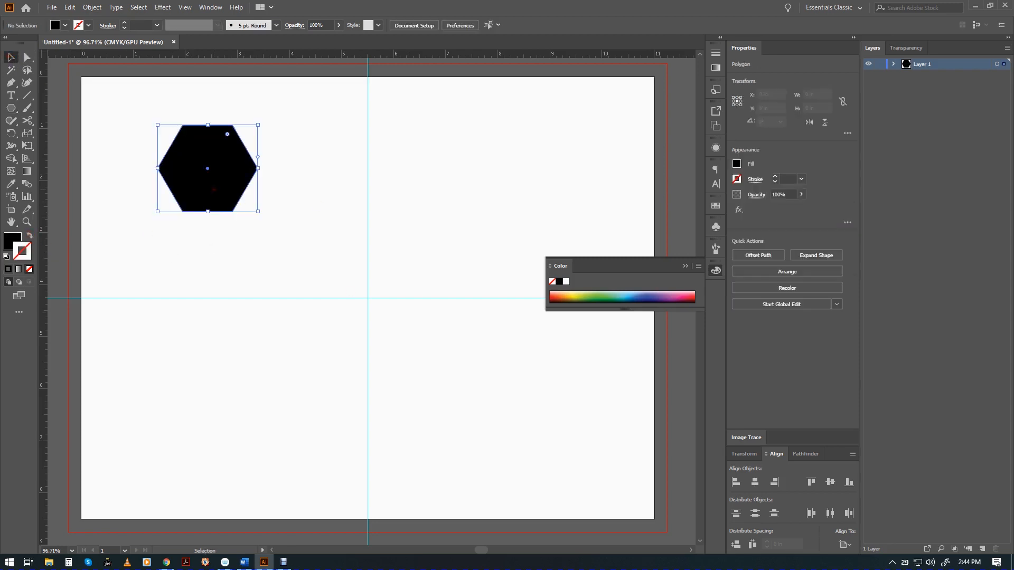
{"action": "left_click", "coordinate": [210, 8]}
{"action": "mouse_move", "coordinate": [185, 7]}
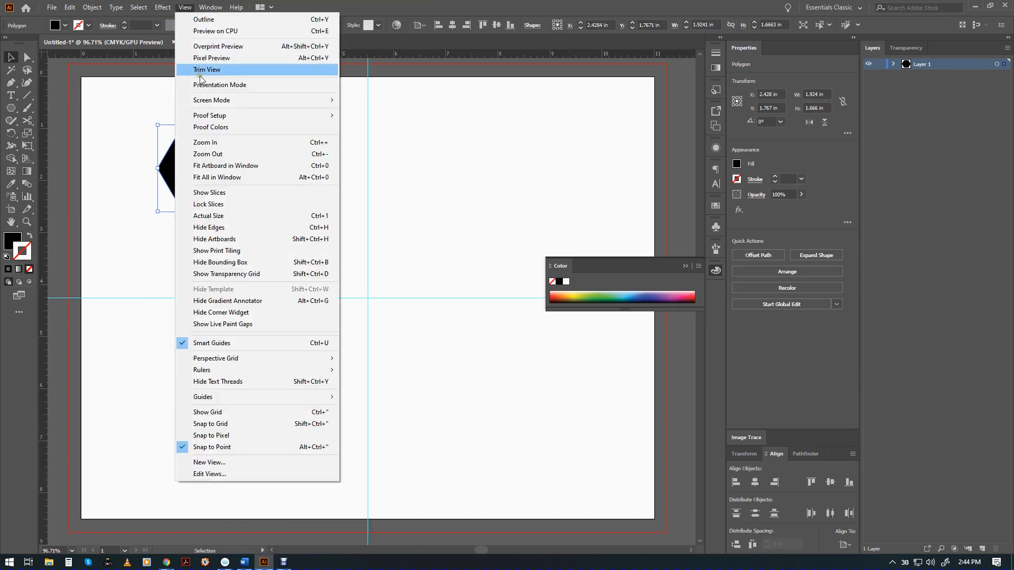
{"action": "mouse_move", "coordinate": [245, 396]}
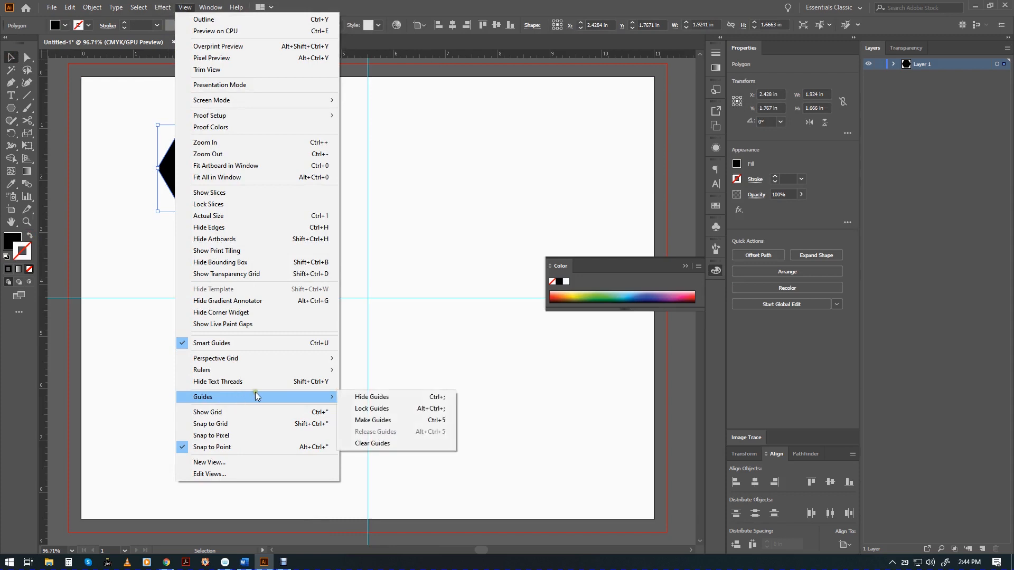
{"action": "left_click", "coordinate": [373, 420]}
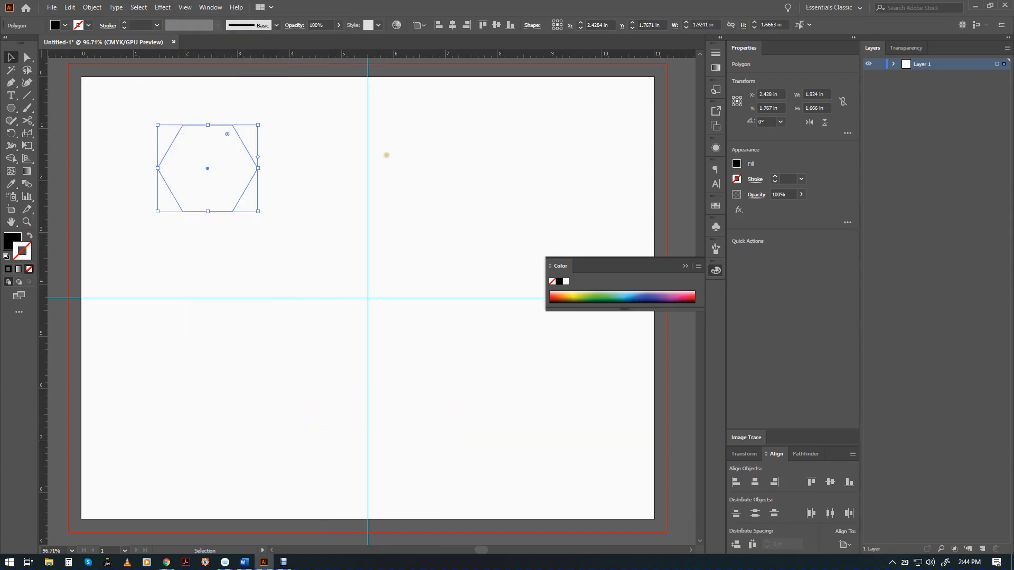
{"action": "left_click", "coordinate": [138, 239]}
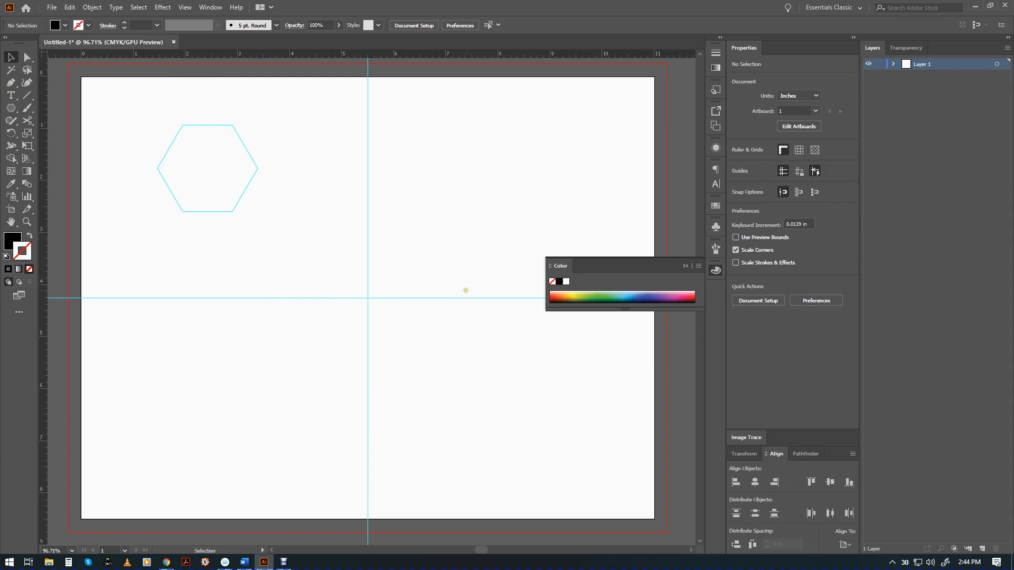
{"action": "left_click", "coordinate": [684, 267]}
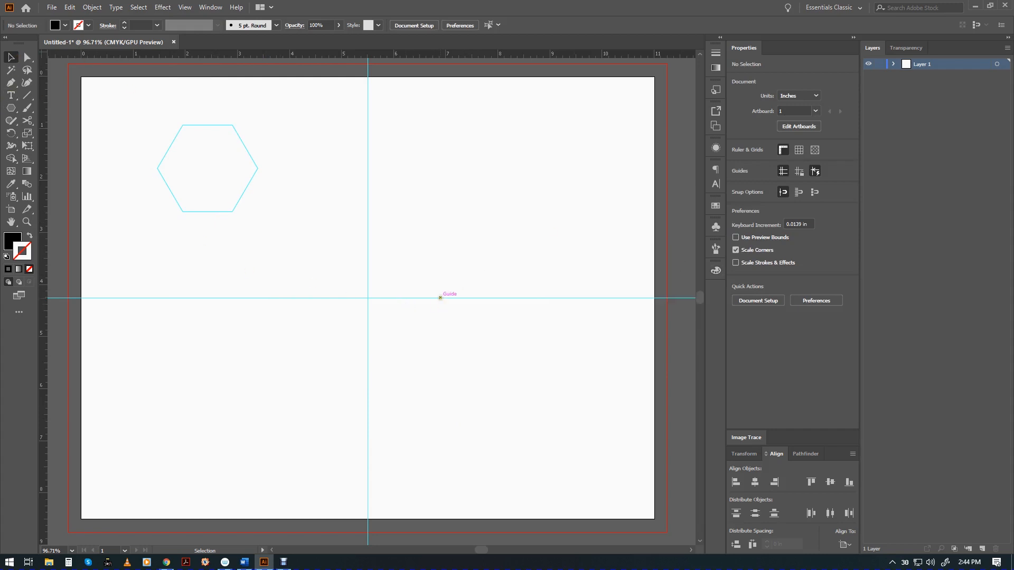
Step: Rotate the horizontal guide counterclockwise by about 21.56° around its intersection with the vertical guide
{"action": "left_click", "coordinate": [439, 298]}
{"action": "left_click", "coordinate": [440, 298]}
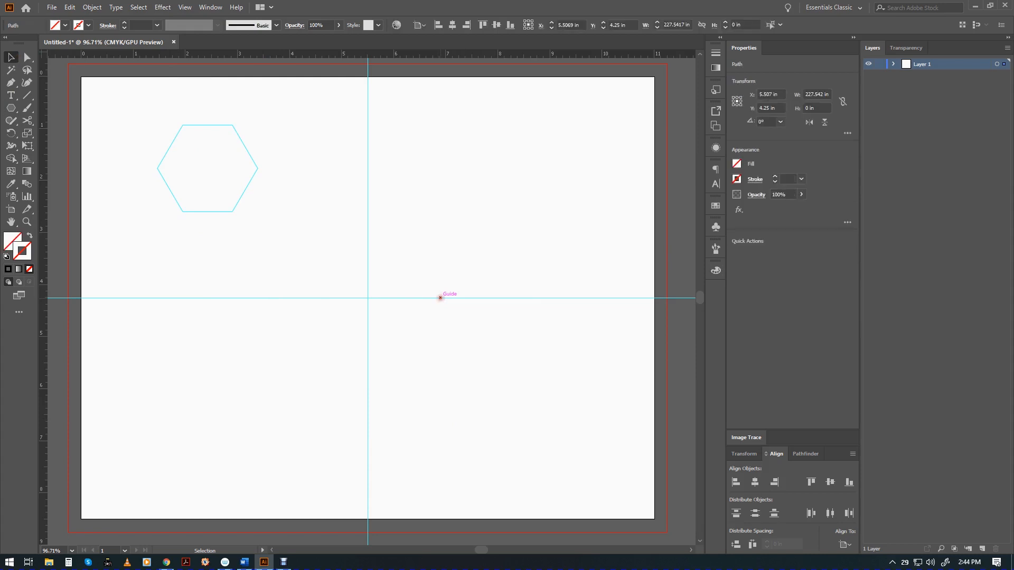
{"action": "left_click", "coordinate": [11, 133]}
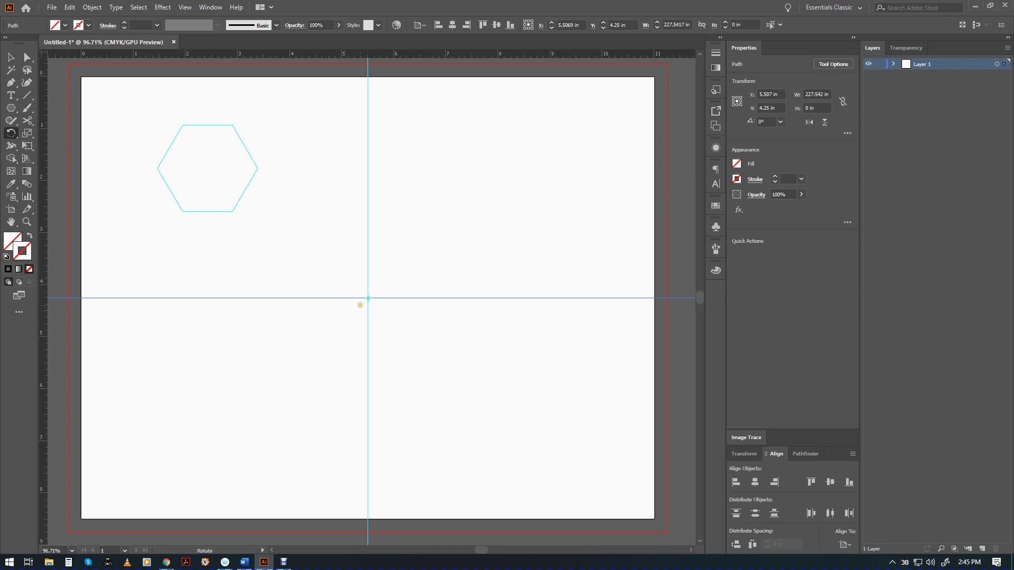
{"action": "left_click", "coordinate": [368, 298]}
{"action": "left_click", "coordinate": [367, 297]}
{"action": "left_click_drag", "start_coordinate": [515, 272], "coordinate": [516, 211]}
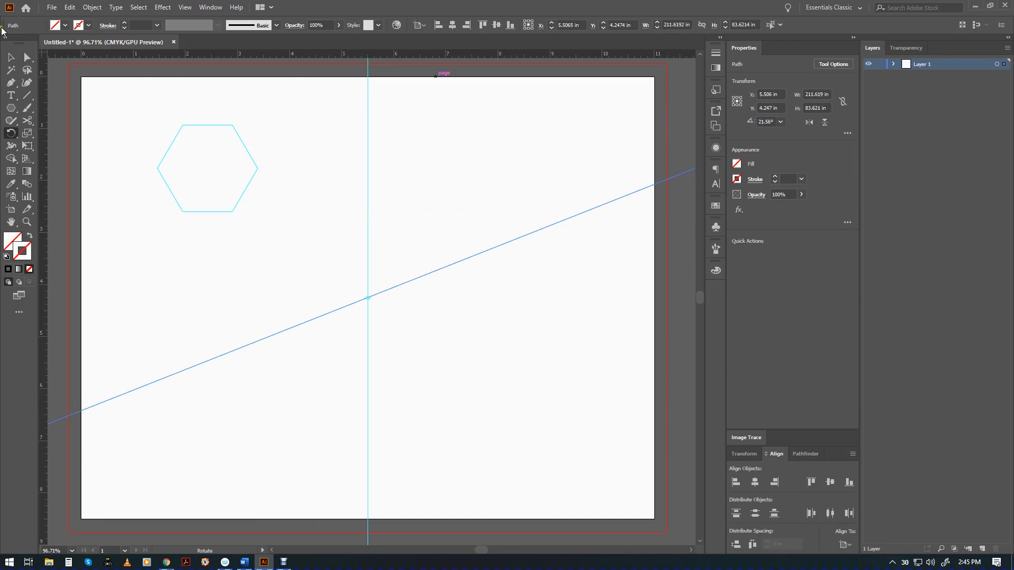
Step: Duplicate the slanted guide about 0.28 in below itself and repeat the transformation until there are eight evenly spaced copies
{"action": "left_click", "coordinate": [12, 57]}
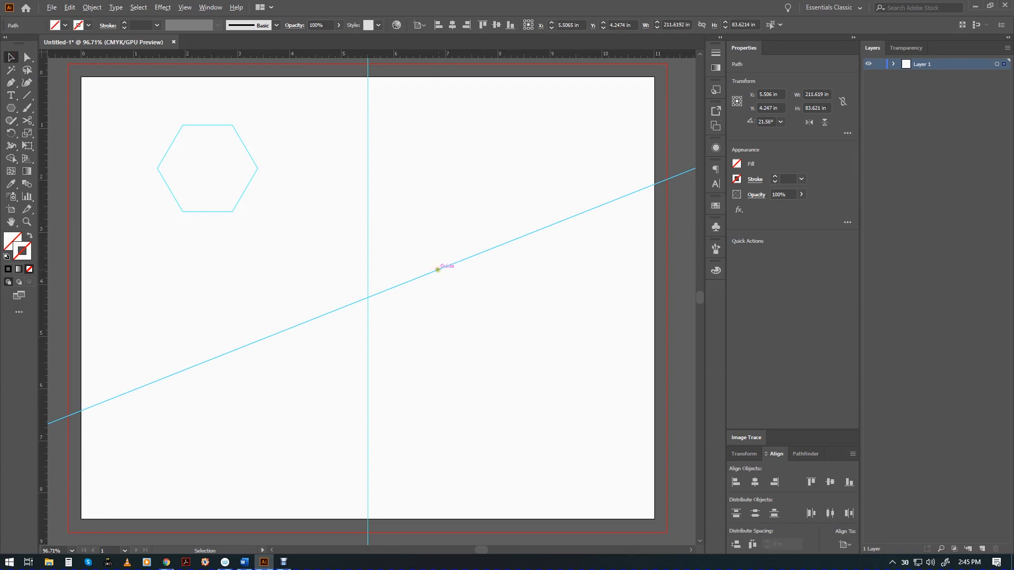
{"action": "left_click_drag", "start_coordinate": [436, 270], "coordinate": [438, 284]}
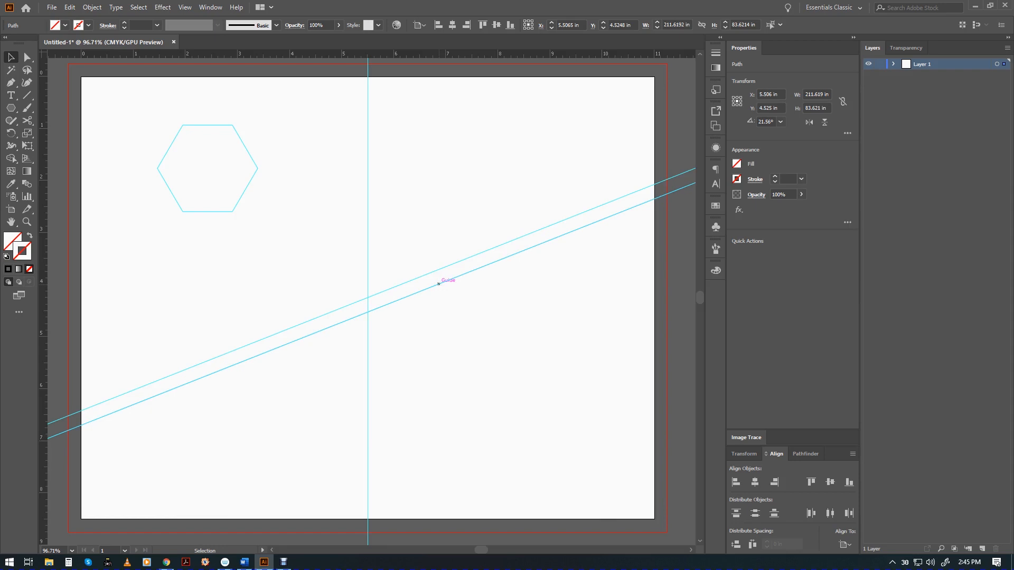
{"action": "key", "text": "ctrl+d"}
{"action": "key", "text": "ctrl+d"}
{"action": "key", "text": "ctrl+d"}
{"action": "key", "text": "ctrl+d"}
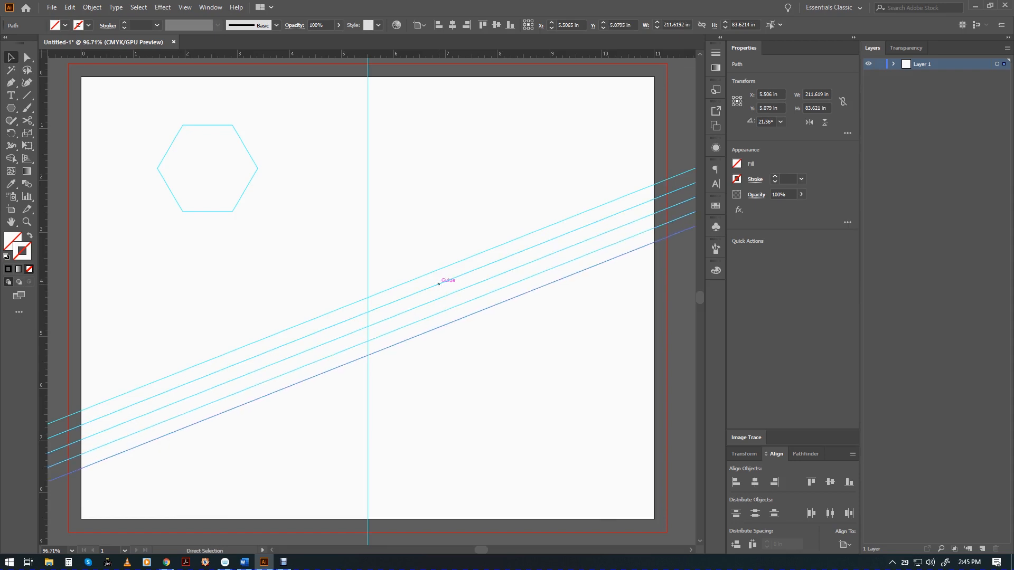
{"action": "key", "text": "ctrl+d"}
{"action": "key", "text": "ctrl+d"}
{"action": "key", "text": "ctrl+d"}
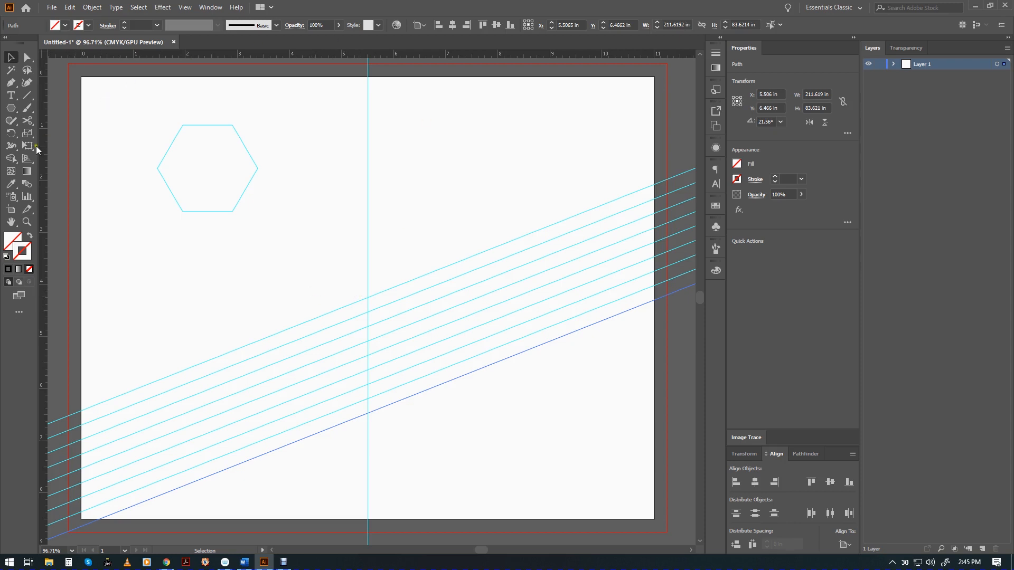
Step: Draw an orange Pen triangle from the vertical guide's top slanted crossing, about 2 in left along that guide, to its bottom slanted crossing
{"action": "left_click", "coordinate": [11, 82]}
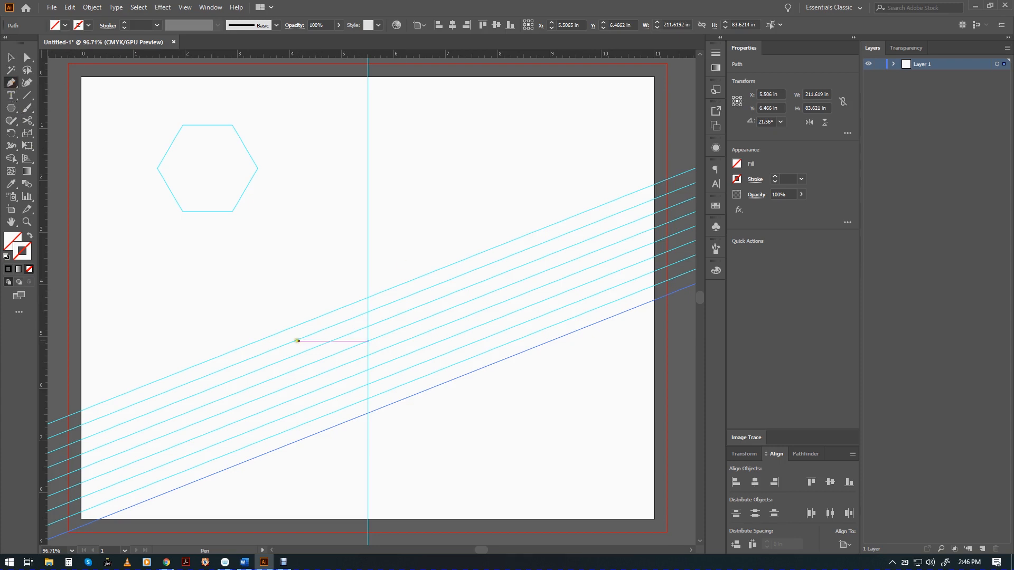
{"action": "left_click", "coordinate": [9, 241]}
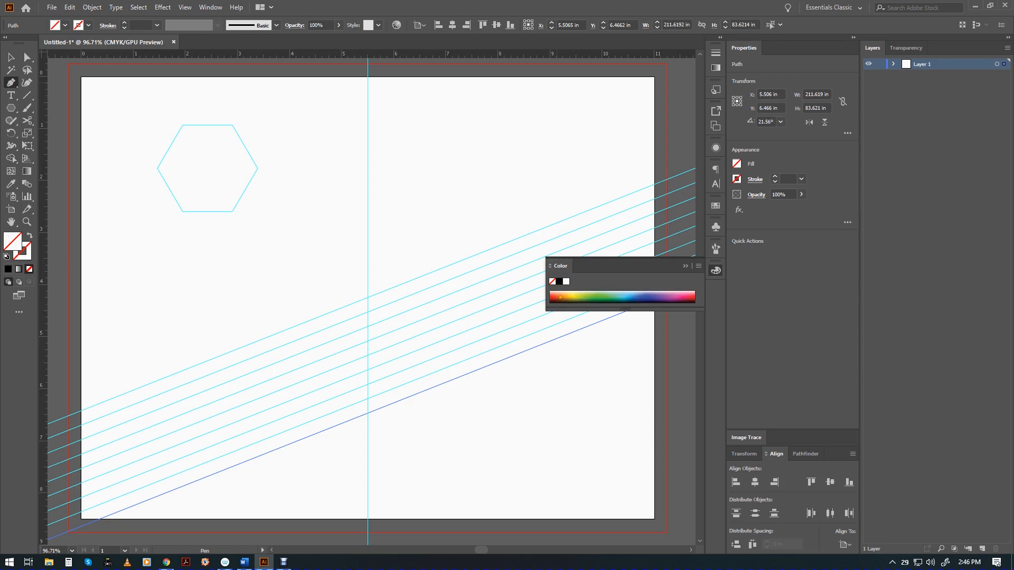
{"action": "left_click", "coordinate": [560, 298]}
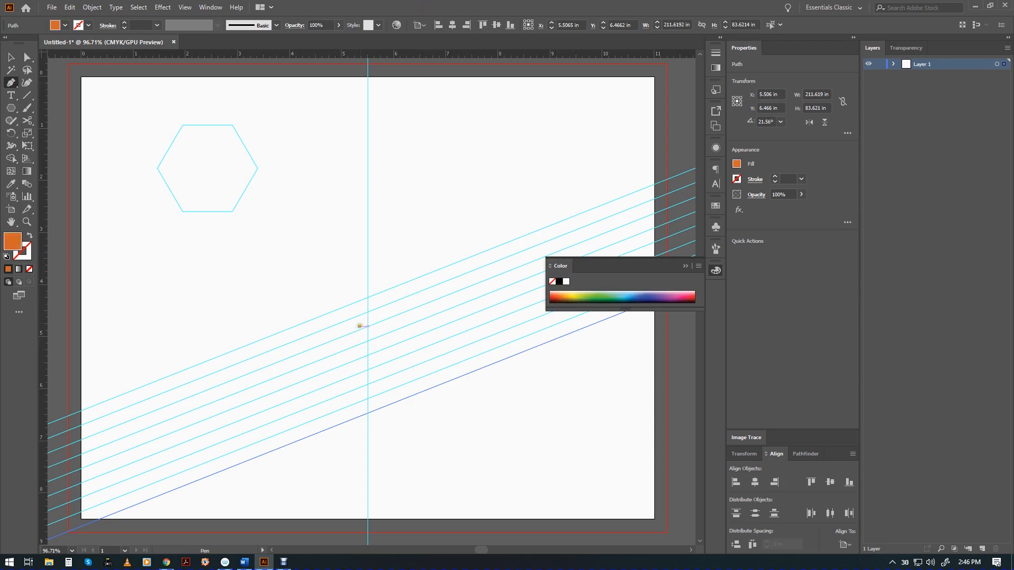
{"action": "left_click", "coordinate": [366, 300]}
{"action": "left_click", "coordinate": [263, 336]}
{"action": "left_click", "coordinate": [367, 412]}
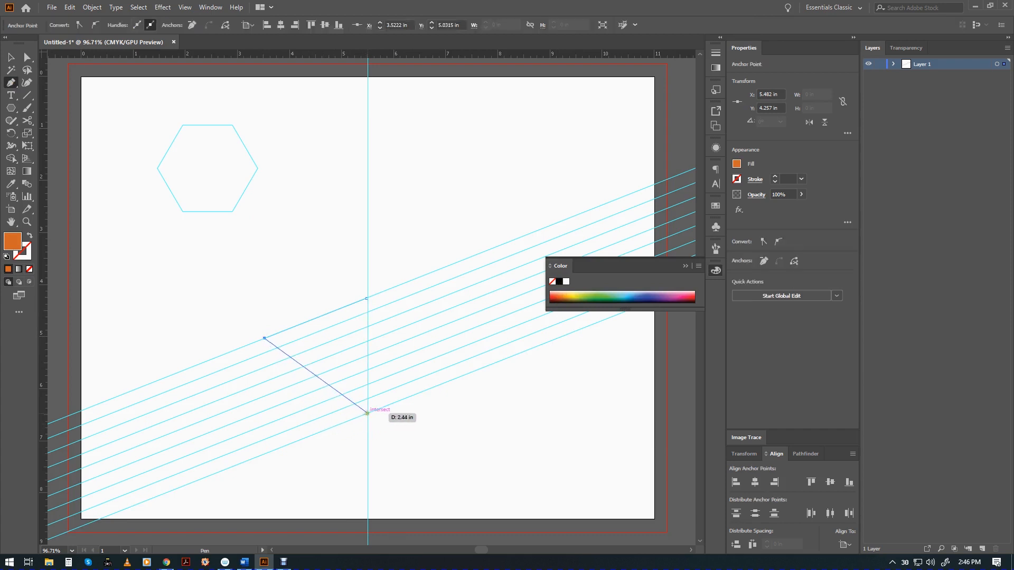
{"action": "left_click", "coordinate": [367, 300]}
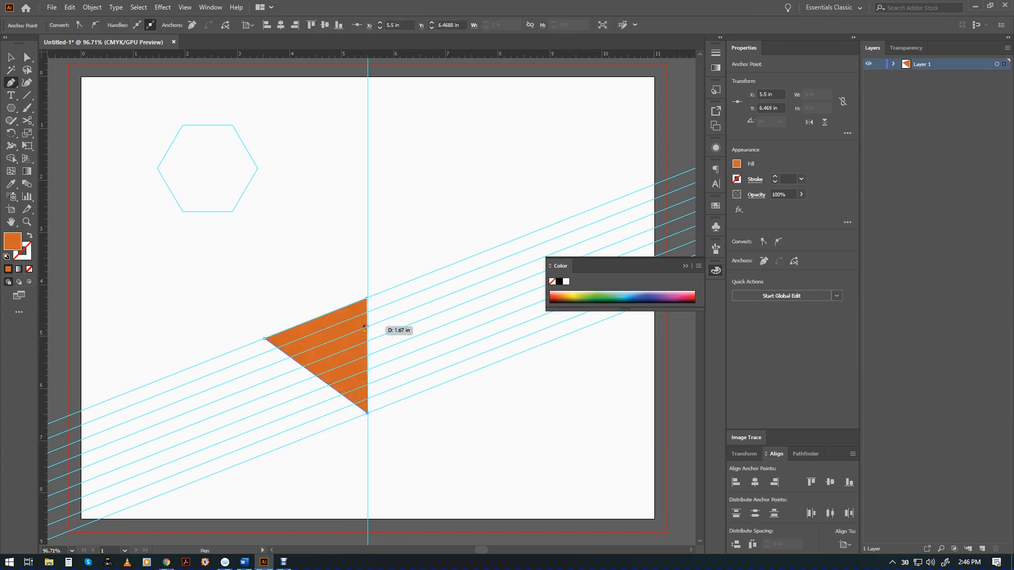
Step: Duplicate the vertical guide about 0.22 in rightward and draw a Pen triangle joining the copy's outer slanted crossings to a point about 3.4 in along the top guide
{"action": "left_click", "coordinate": [11, 57]}
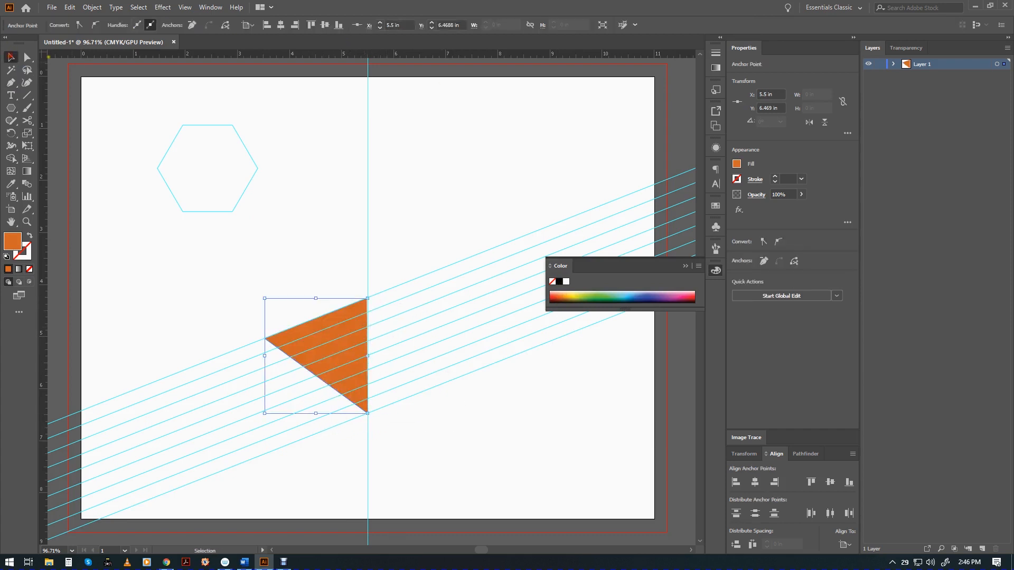
{"action": "left_click_drag", "start_coordinate": [367, 70], "coordinate": [379, 73]}
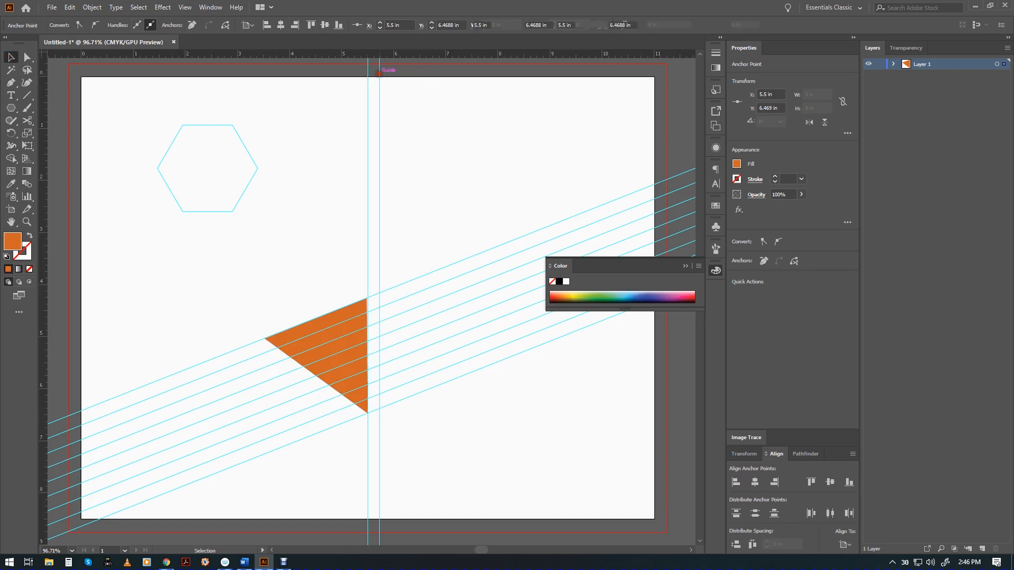
{"action": "left_click", "coordinate": [11, 82]}
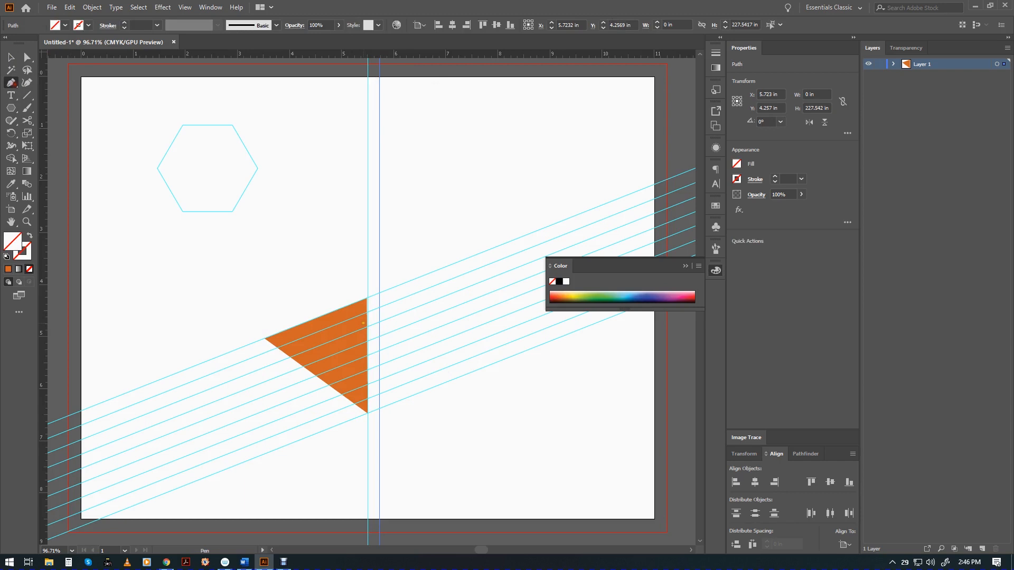
{"action": "left_click", "coordinate": [379, 292]}
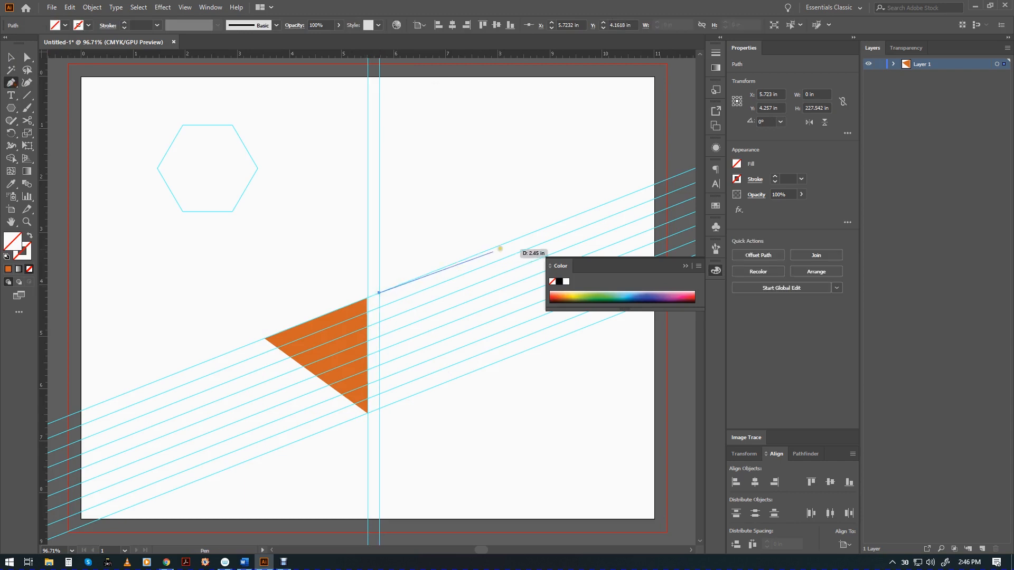
{"action": "left_click", "coordinate": [544, 227]}
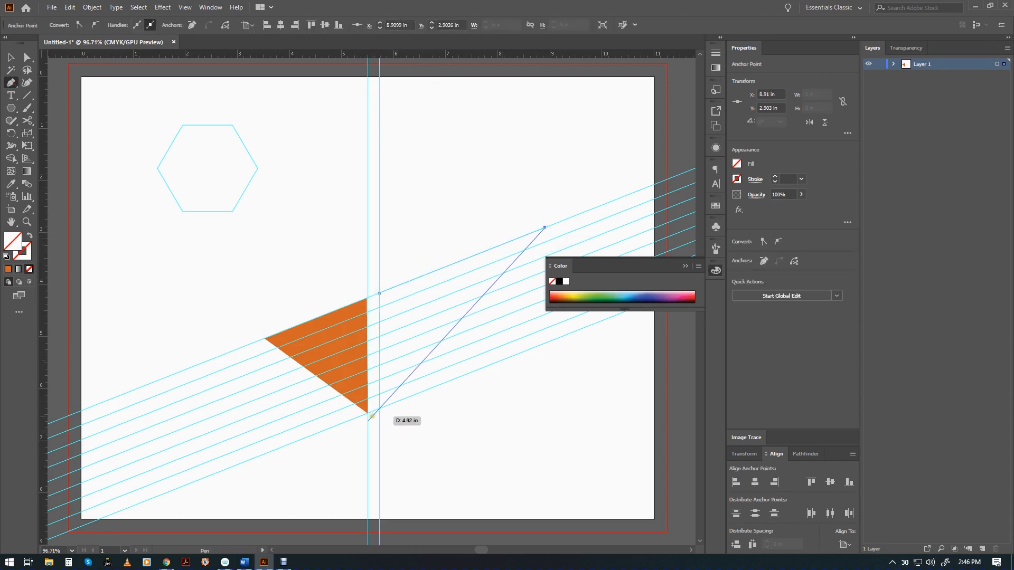
{"action": "left_click", "coordinate": [379, 408]}
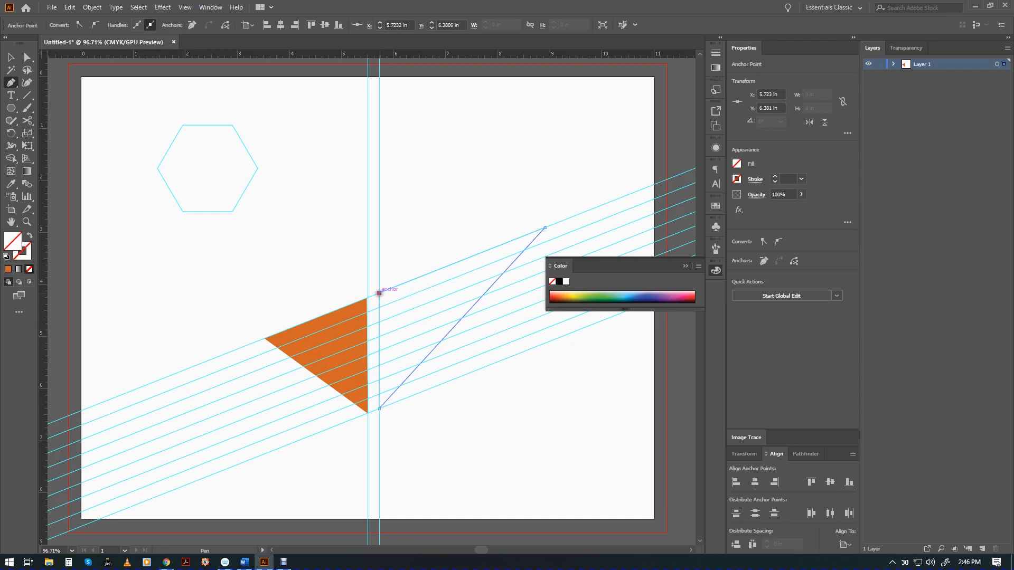
{"action": "left_click", "coordinate": [379, 292], "text": "ctrl"}
Step: Fill the new triangle beside the duplicated vertical guide with dark red from the CMYK spectrum, without a stroke, and deselect it
{"action": "left_click", "coordinate": [8, 242]}
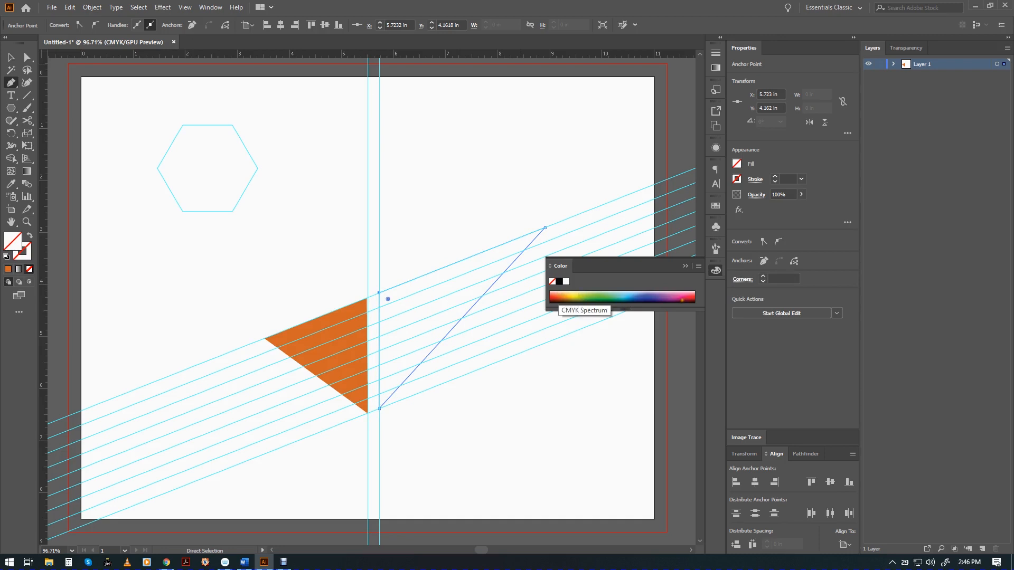
{"action": "left_click", "coordinate": [555, 299]}
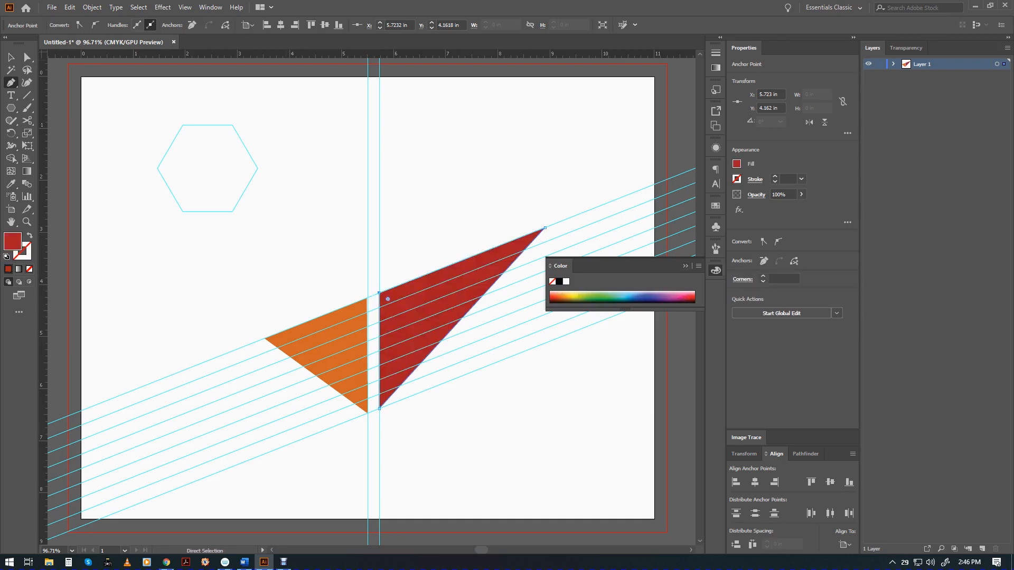
{"action": "left_click", "coordinate": [10, 56]}
{"action": "left_click", "coordinate": [167, 297]}
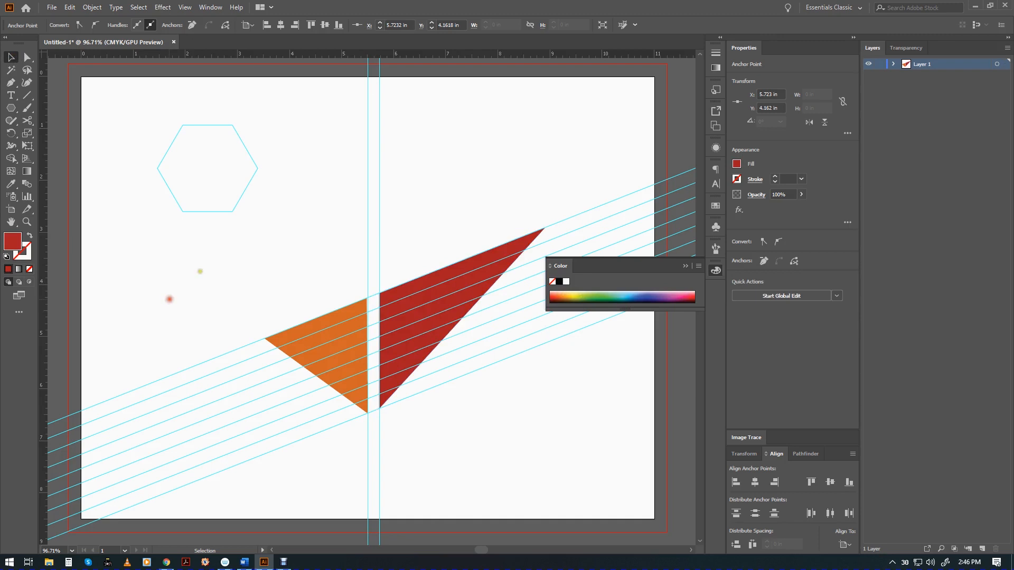
{"action": "key", "text": "a"}
{"action": "key", "text": "v"}
Step: Hide all guides to view only the orange and red triangles, and collapse the Color panel
{"action": "left_click", "coordinate": [187, 9]}
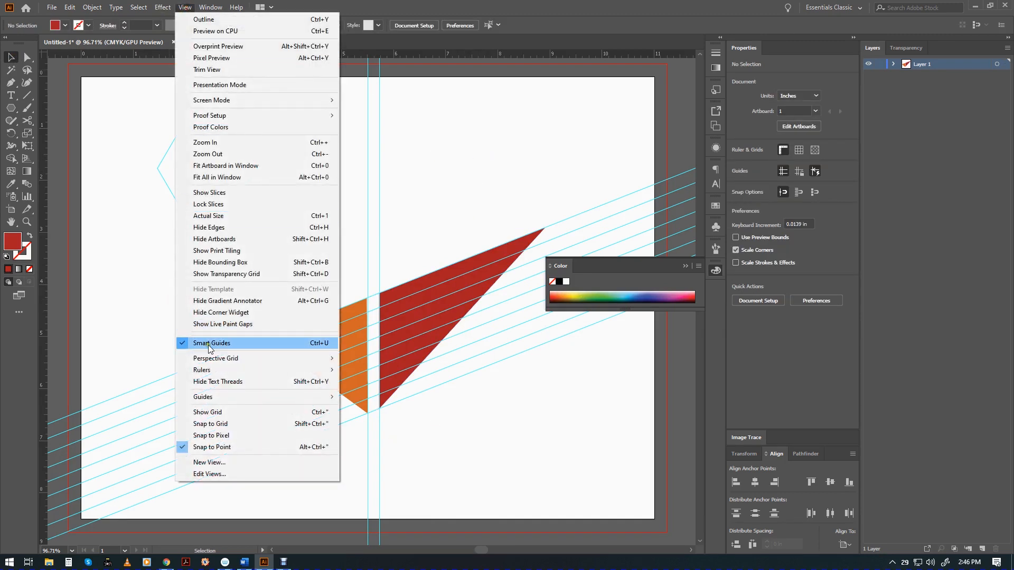
{"action": "mouse_move", "coordinate": [216, 396]}
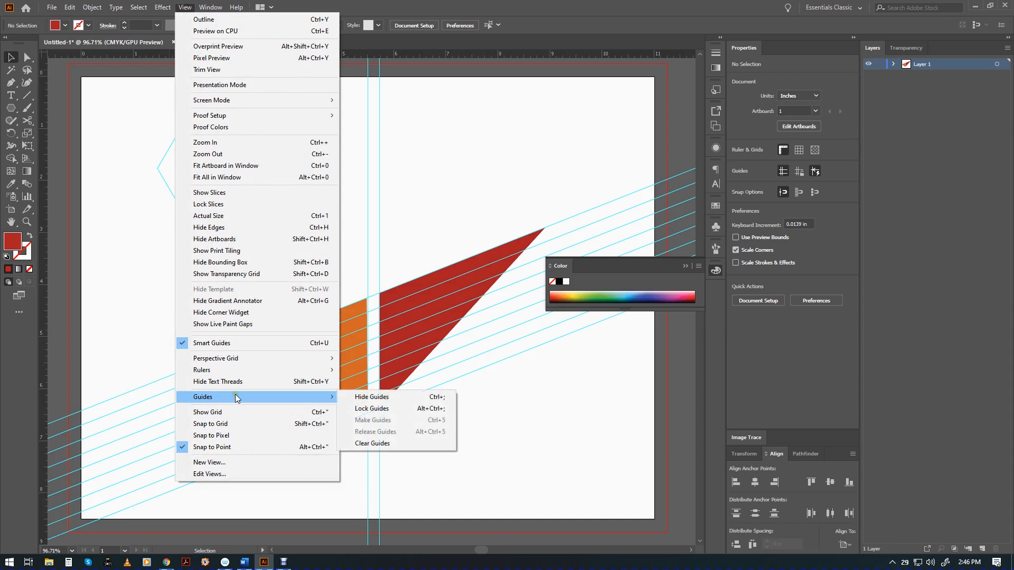
{"action": "left_click", "coordinate": [372, 399]}
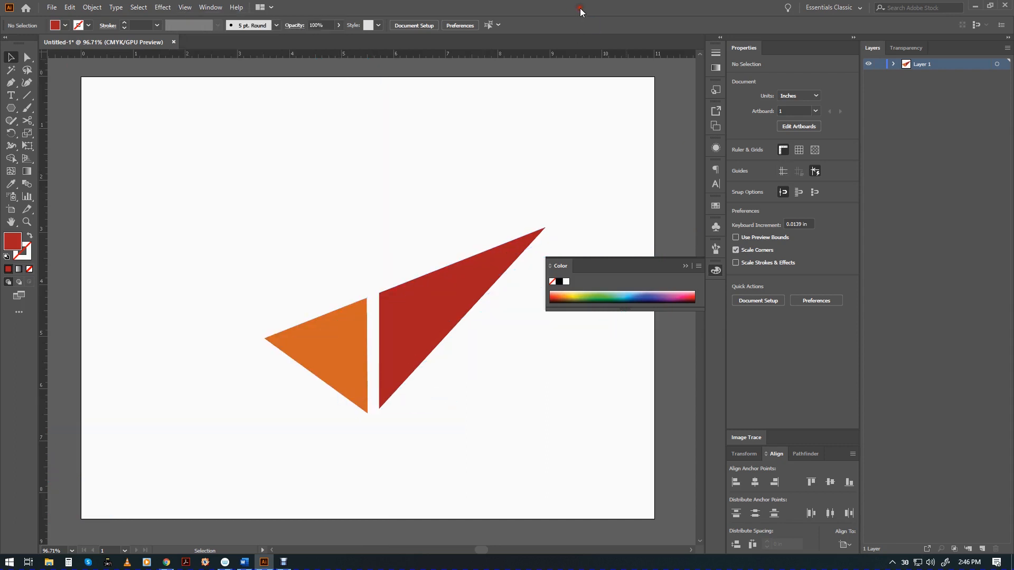
{"action": "left_click", "coordinate": [683, 266]}
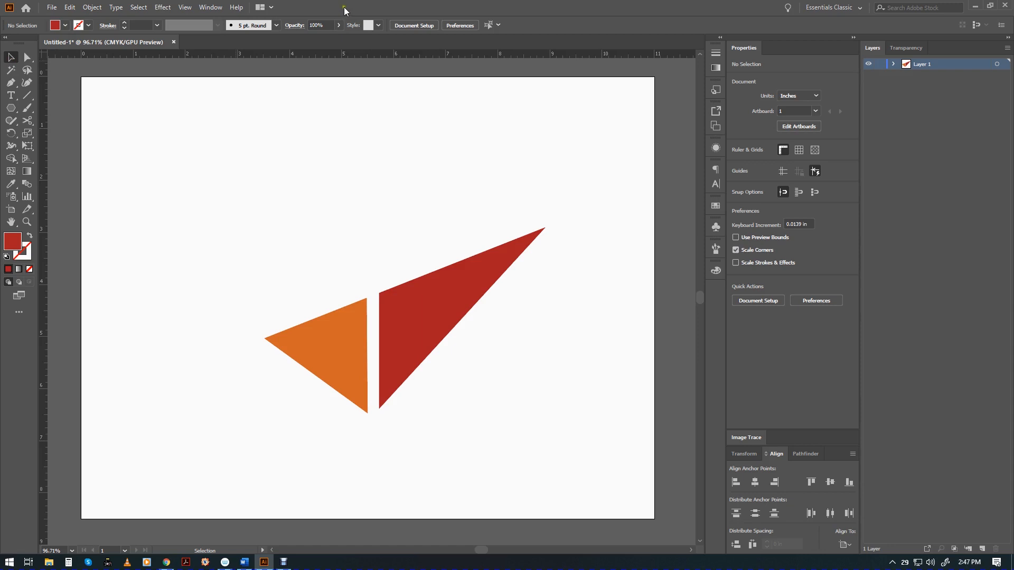
Step: Show the hidden guides again around the two triangles
{"action": "left_click", "coordinate": [188, 12]}
{"action": "mouse_move", "coordinate": [223, 369]}
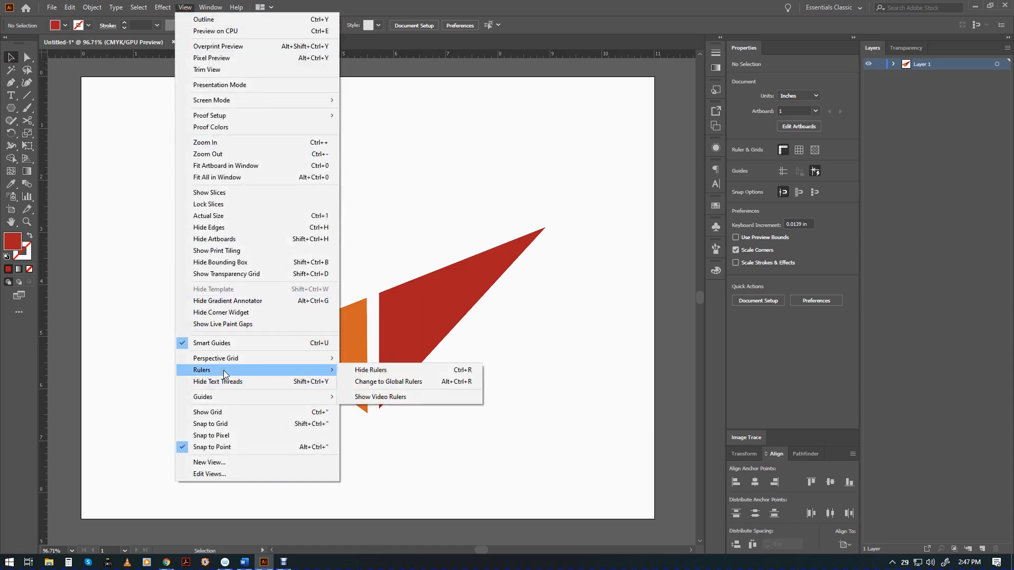
{"action": "mouse_move", "coordinate": [273, 397]}
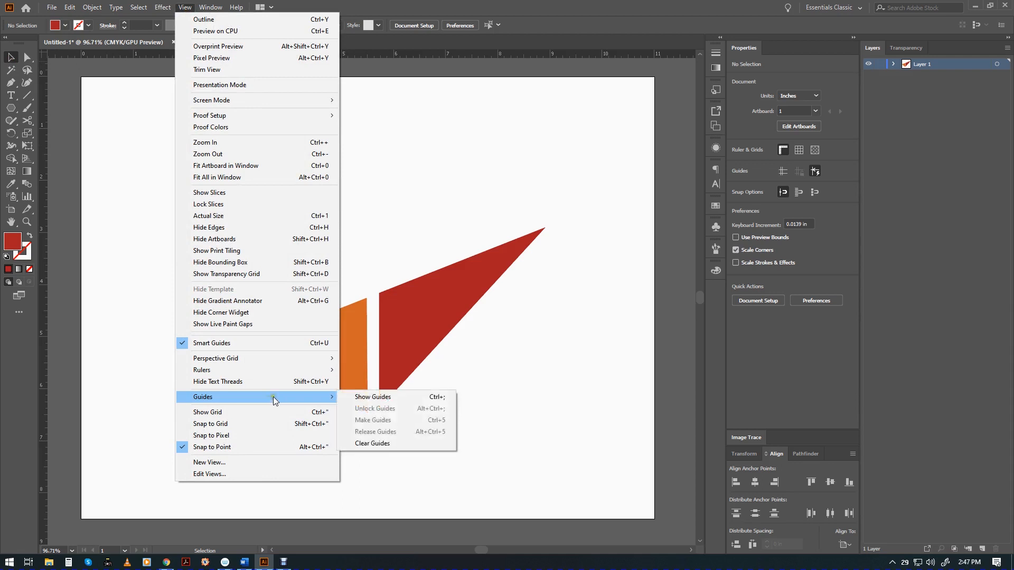
{"action": "left_click", "coordinate": [365, 397]}
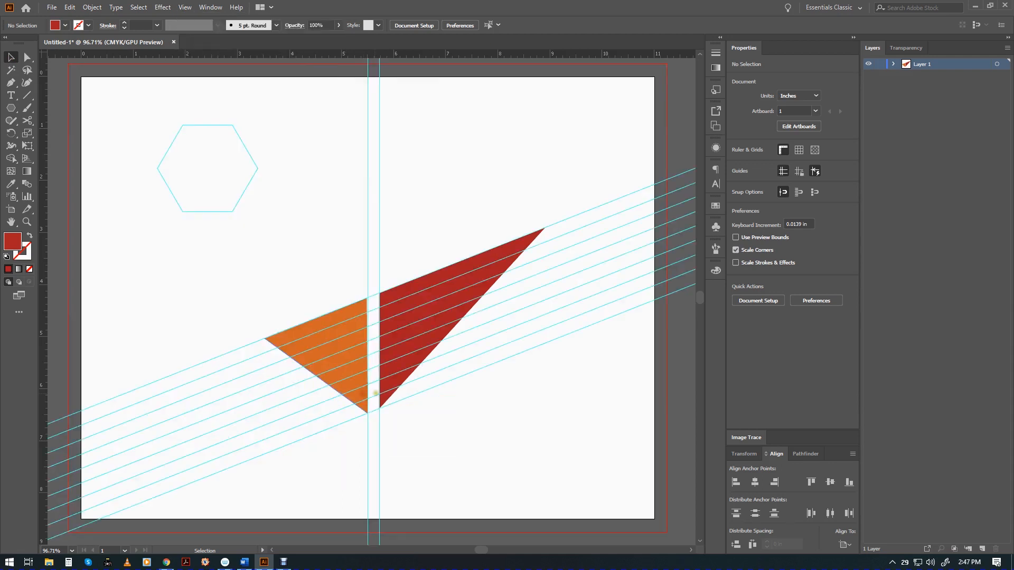
Step: Draw a red Pen shape on the hexagon guide's corners: upper left, lower right, upper right, lower left, far right and far left
{"action": "left_click", "coordinate": [11, 82]}
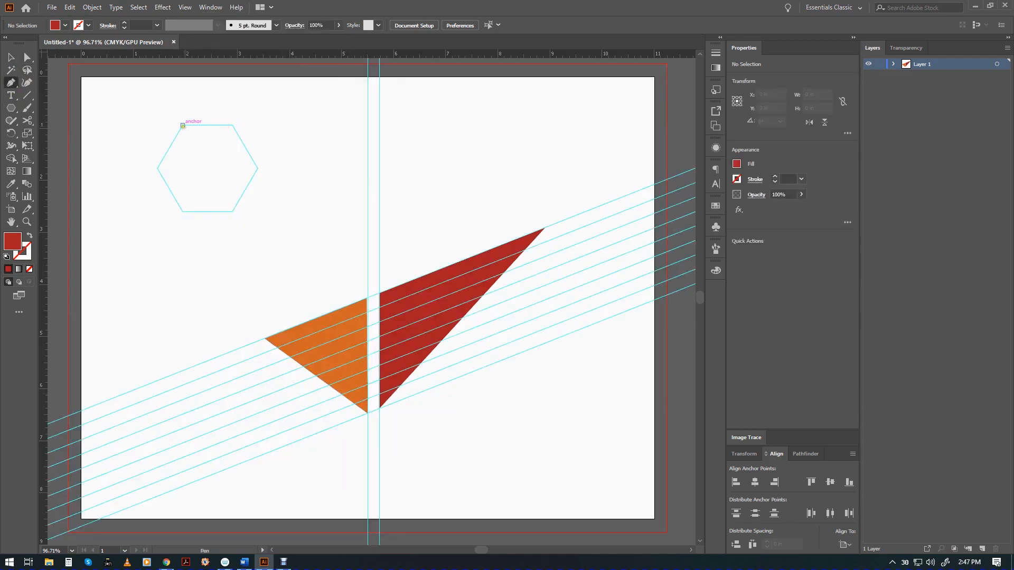
{"action": "left_click", "coordinate": [183, 125]}
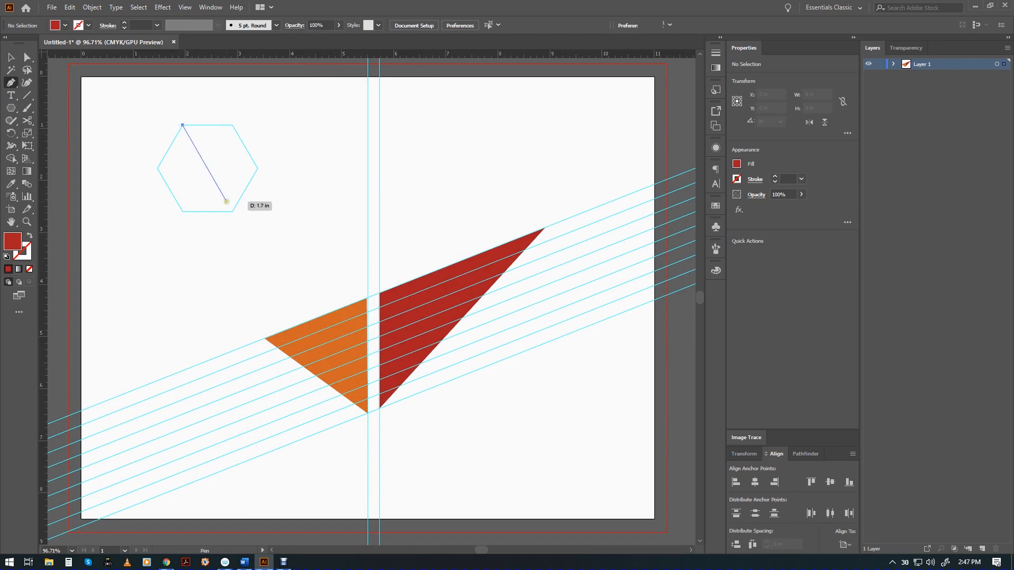
{"action": "left_click", "coordinate": [232, 211]}
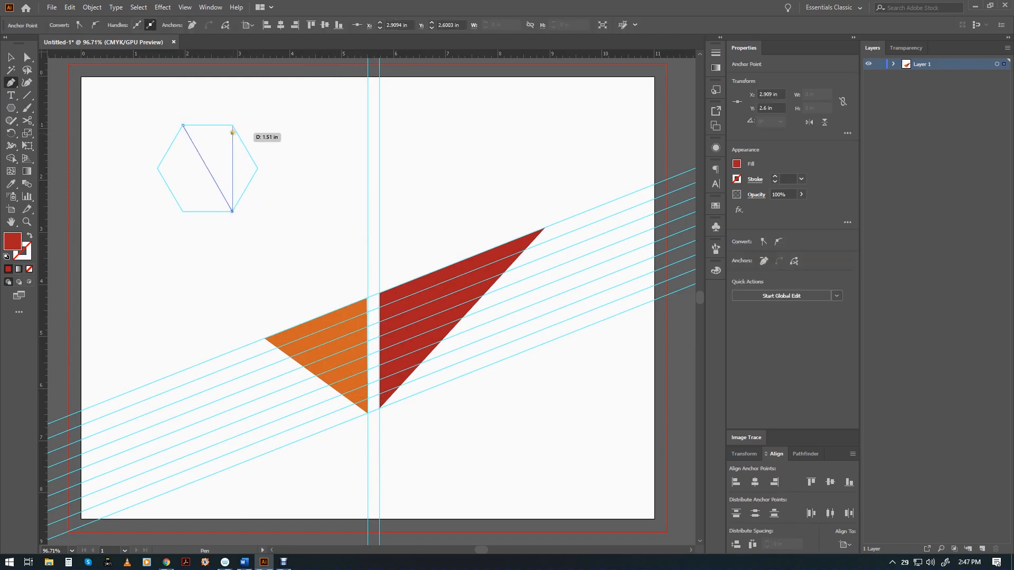
{"action": "left_click", "coordinate": [232, 125]}
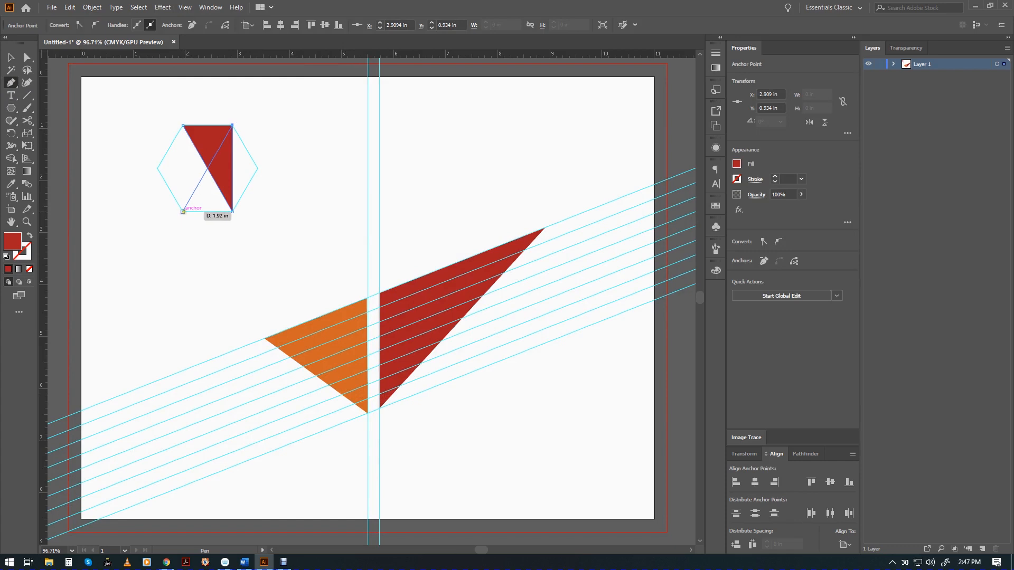
{"action": "left_click", "coordinate": [182, 210]}
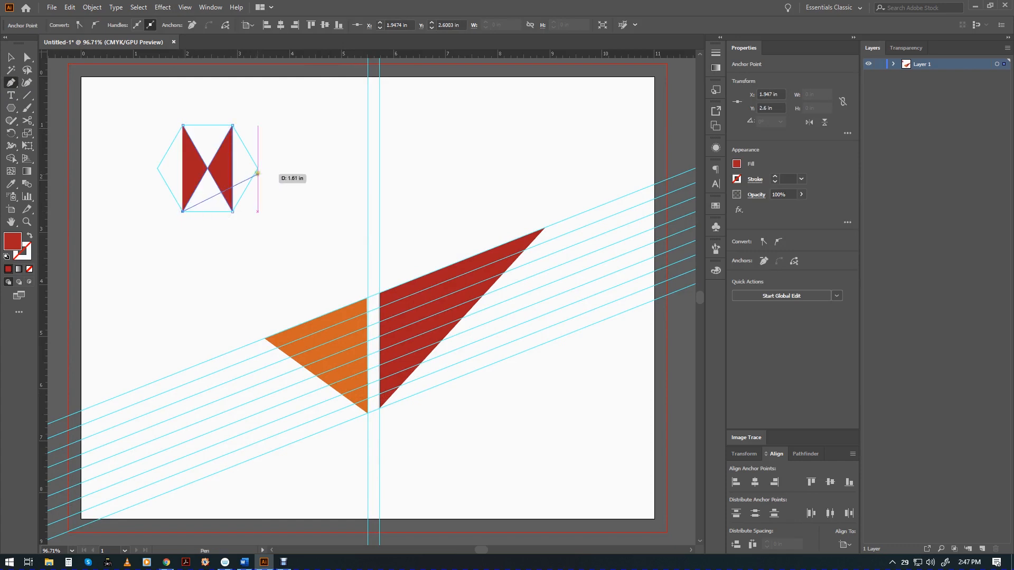
{"action": "left_click", "coordinate": [257, 168]}
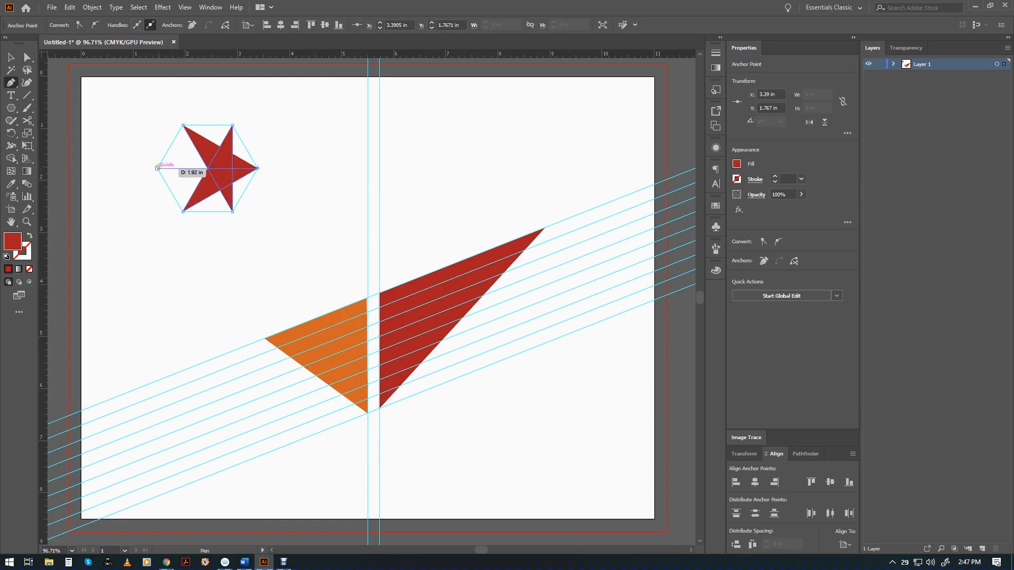
{"action": "left_click", "coordinate": [157, 168]}
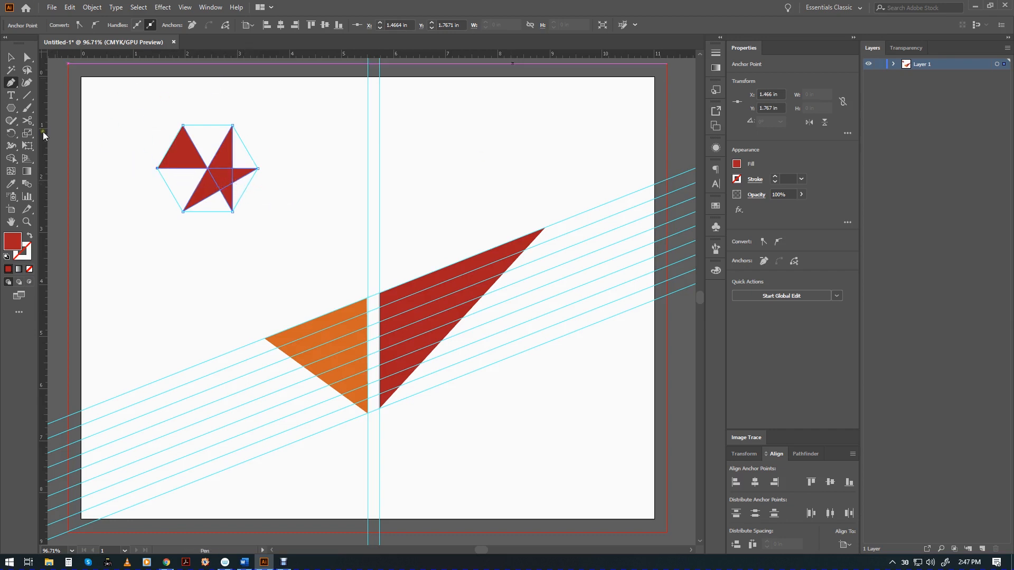
{"action": "left_click", "coordinate": [11, 54]}
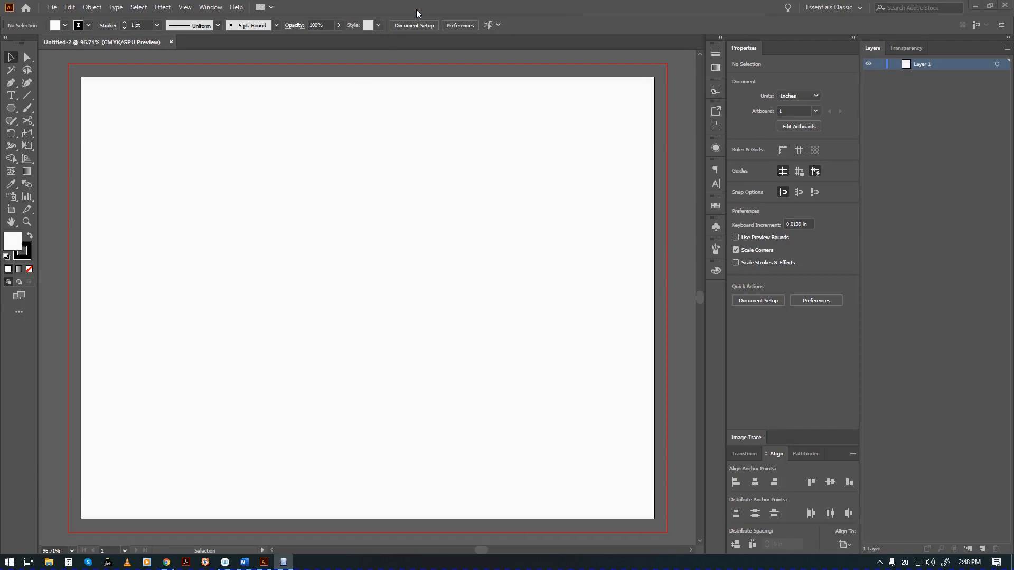
{"action": "left_click", "coordinate": [12, 109]}
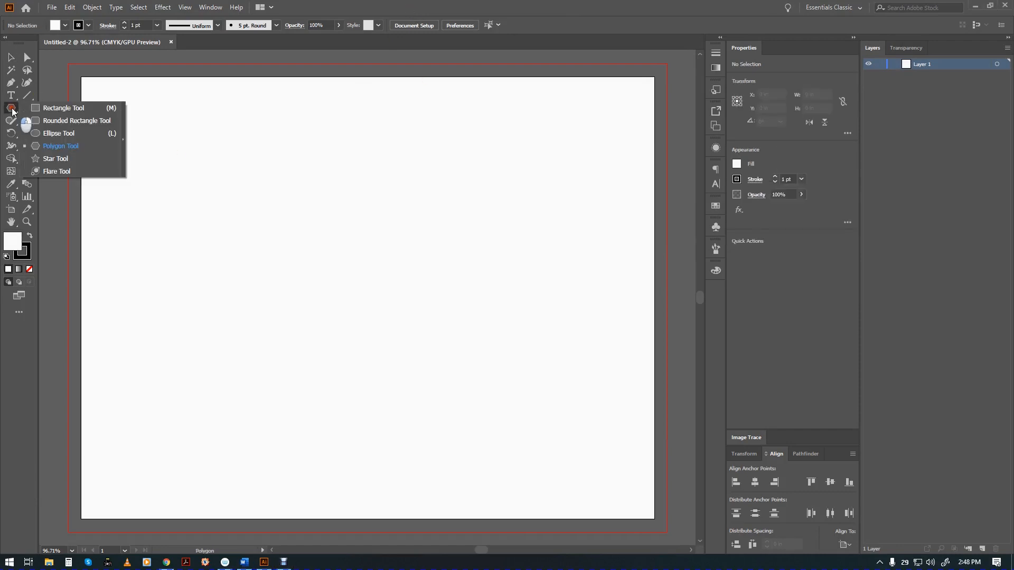
{"action": "left_click", "coordinate": [54, 146]}
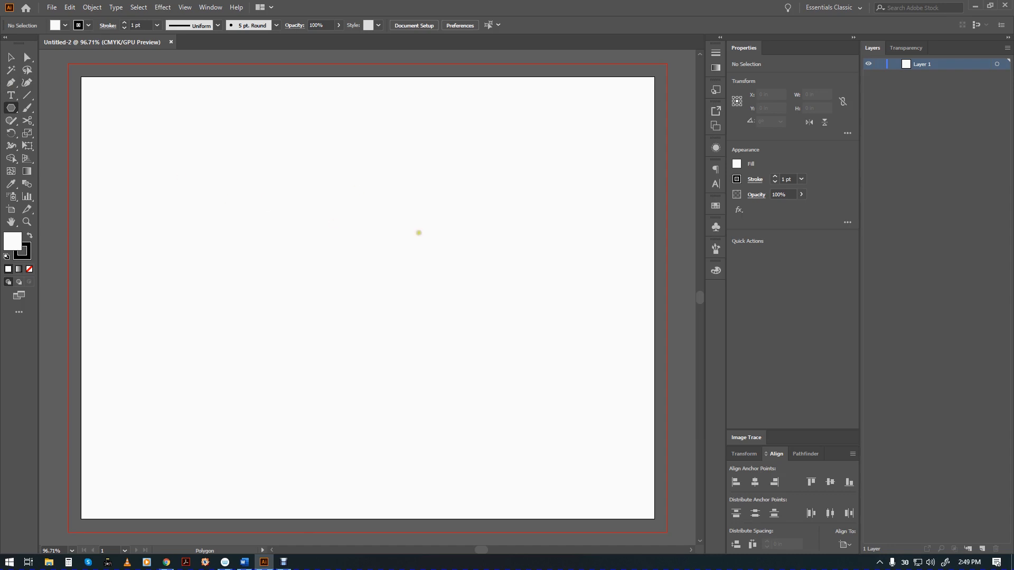
Step: Draw a freehand triangle with a horizontal base using the Pen tool, and delete it
{"action": "left_click", "coordinate": [11, 83]}
{"action": "left_click", "coordinate": [342, 181]}
{"action": "left_click", "coordinate": [268, 286]}
{"action": "left_click", "coordinate": [404, 288], "text": "shift"}
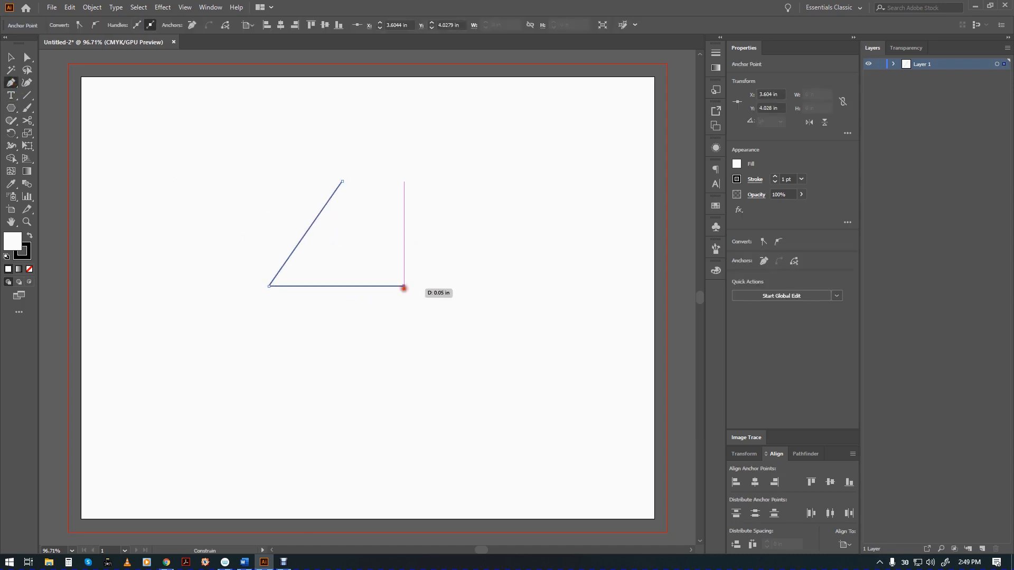
{"action": "left_click", "coordinate": [341, 180]}
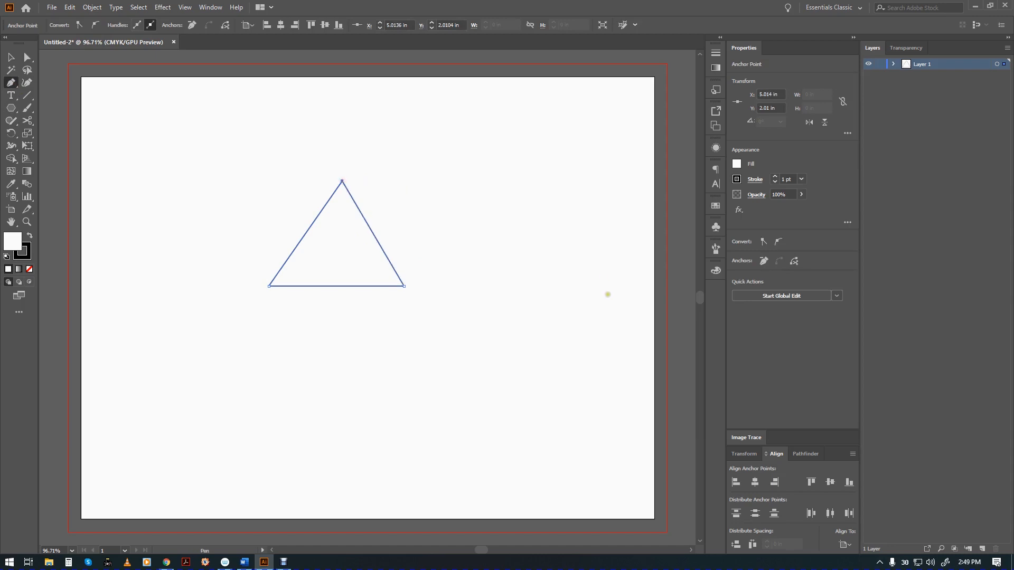
{"action": "key", "text": "v"}
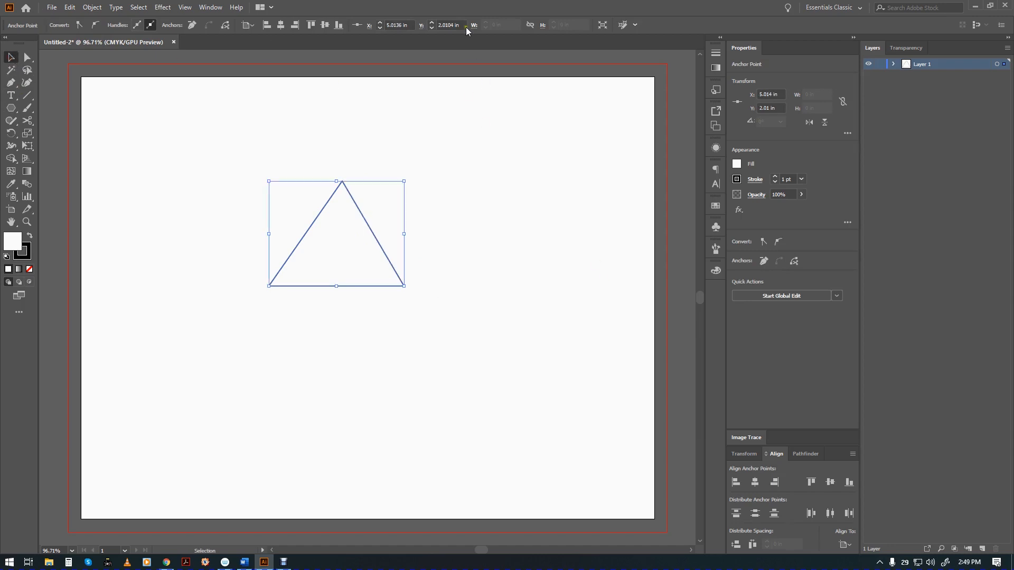
{"action": "key", "text": "Delete"}
{"action": "key", "text": "Delete"}
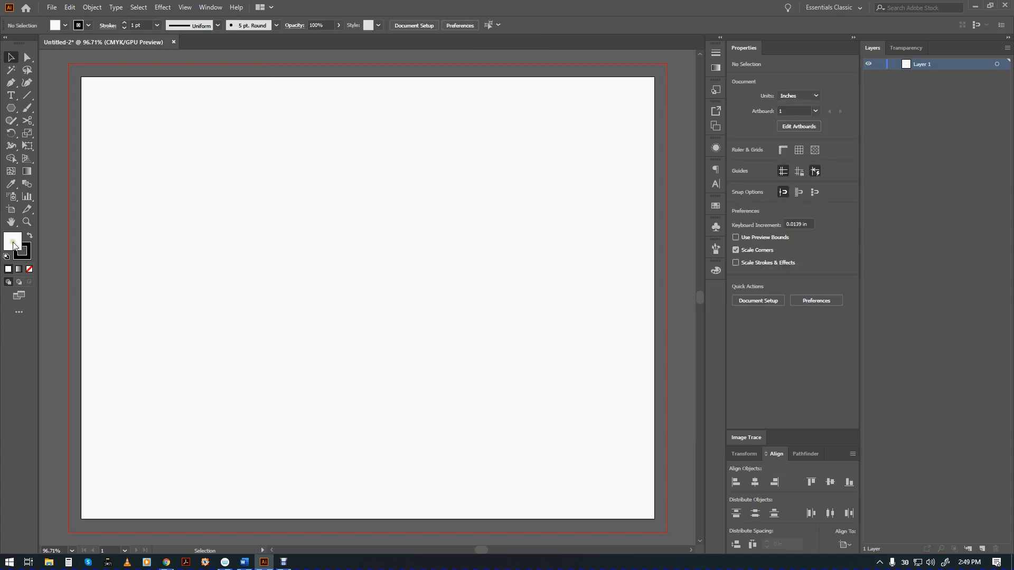
Step: Swap the fill and stroke colors and create a three-sided black polygon with a 0.962 in radius near the artboard's middle
{"action": "left_click", "coordinate": [30, 235]}
{"action": "left_click_drag", "start_coordinate": [10, 107], "coordinate": [54, 146]}
{"action": "left_click", "coordinate": [212, 197]}
{"action": "left_click", "coordinate": [527, 305]}
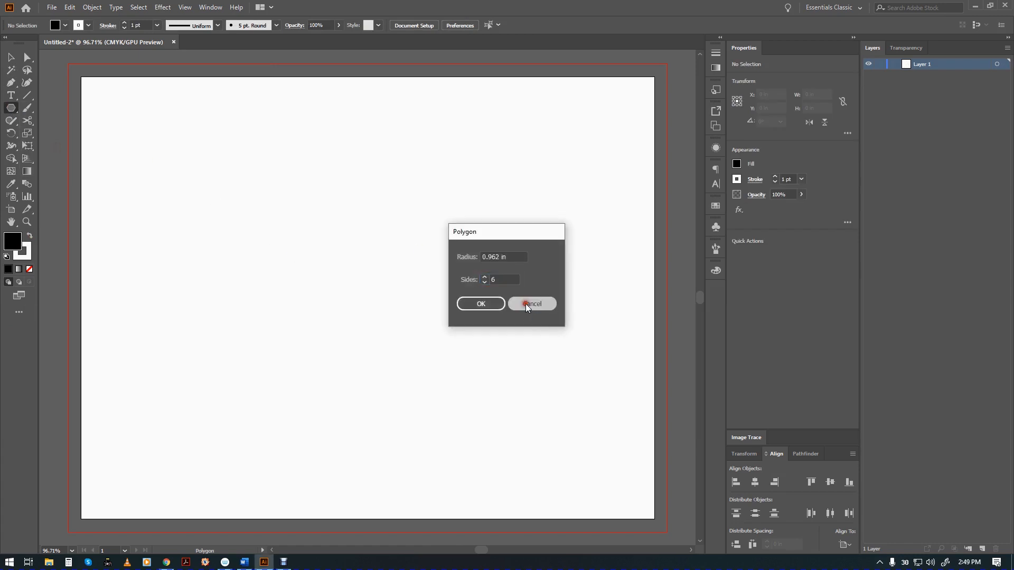
{"action": "left_click", "coordinate": [336, 289]}
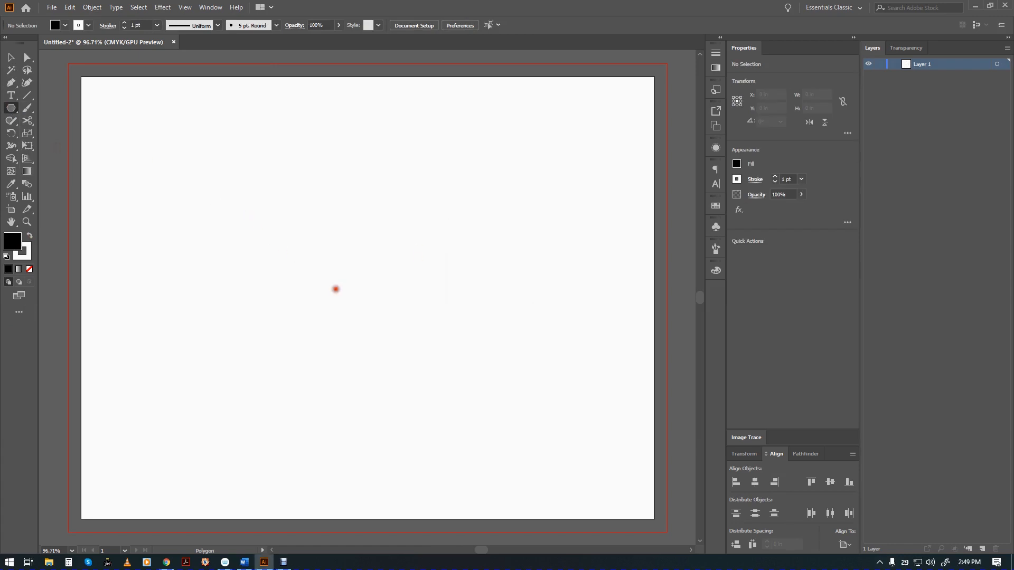
{"action": "type", "text": "3"}
{"action": "left_click", "coordinate": [492, 304]}
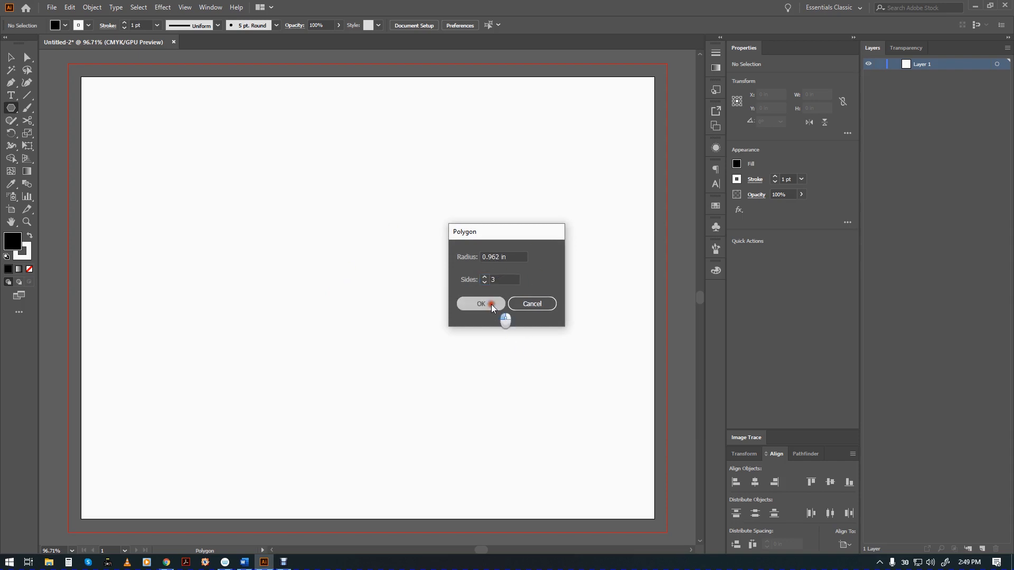
Step: Fill the selected black triangle with the bright red swatch
{"action": "left_click", "coordinate": [13, 61]}
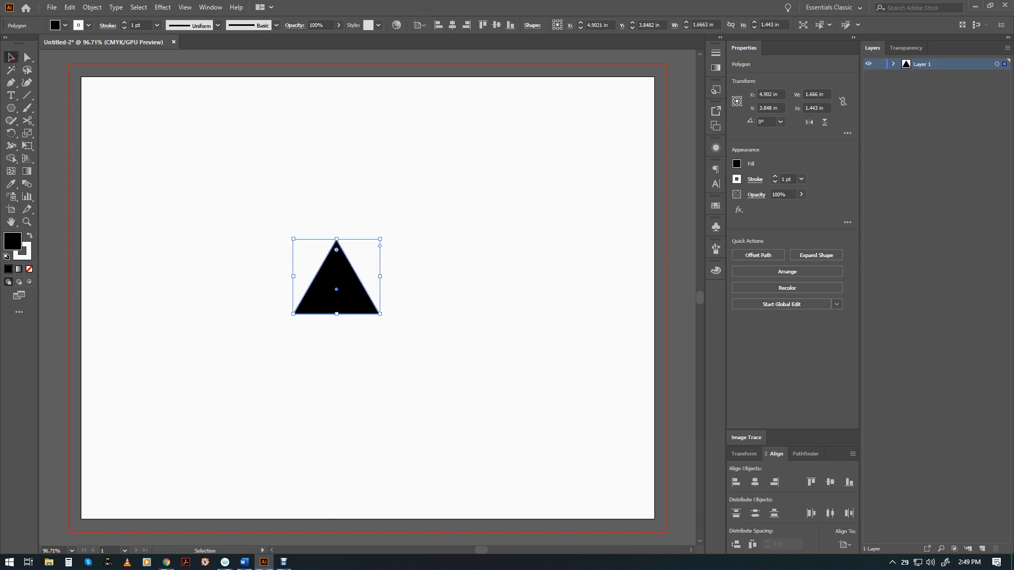
{"action": "left_click", "coordinate": [715, 206]}
{"action": "left_click", "coordinate": [613, 233]}
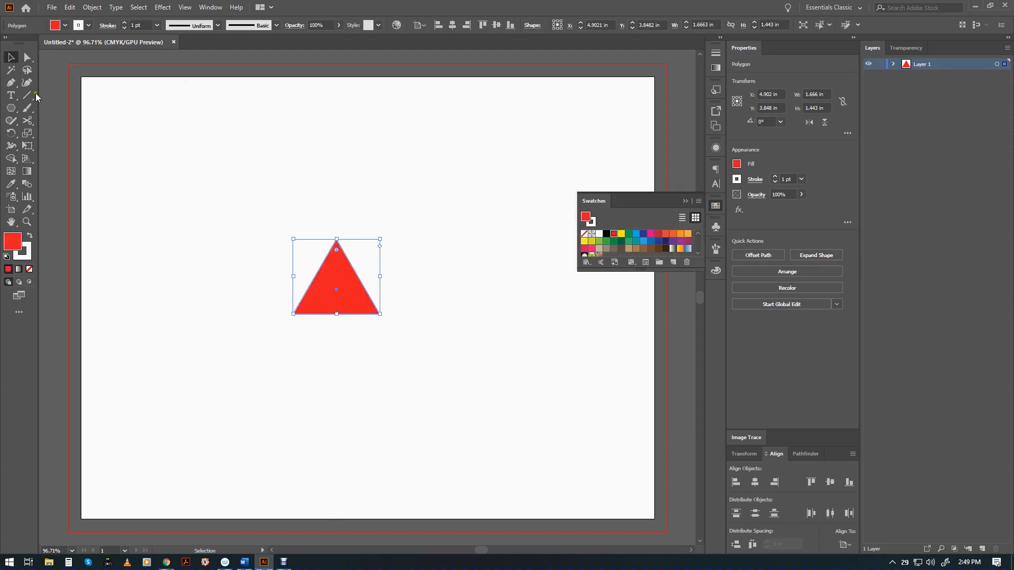
Step: Move the red triangle toward the artboard's upper middle and draw a rounded rectangle about 0.253 in square centered just below its base
{"action": "left_click", "coordinate": [684, 201]}
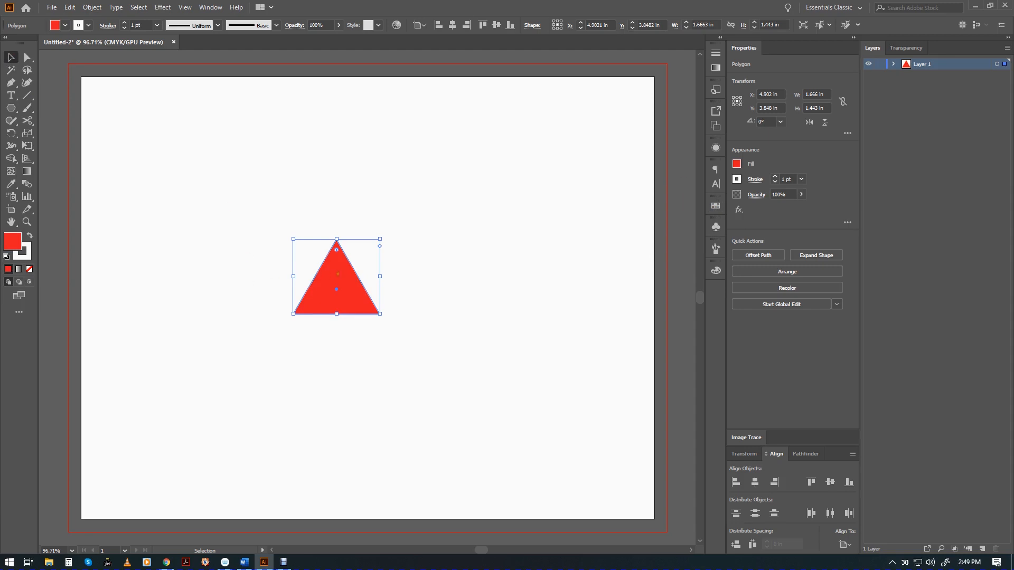
{"action": "left_click_drag", "start_coordinate": [337, 274], "coordinate": [357, 186]}
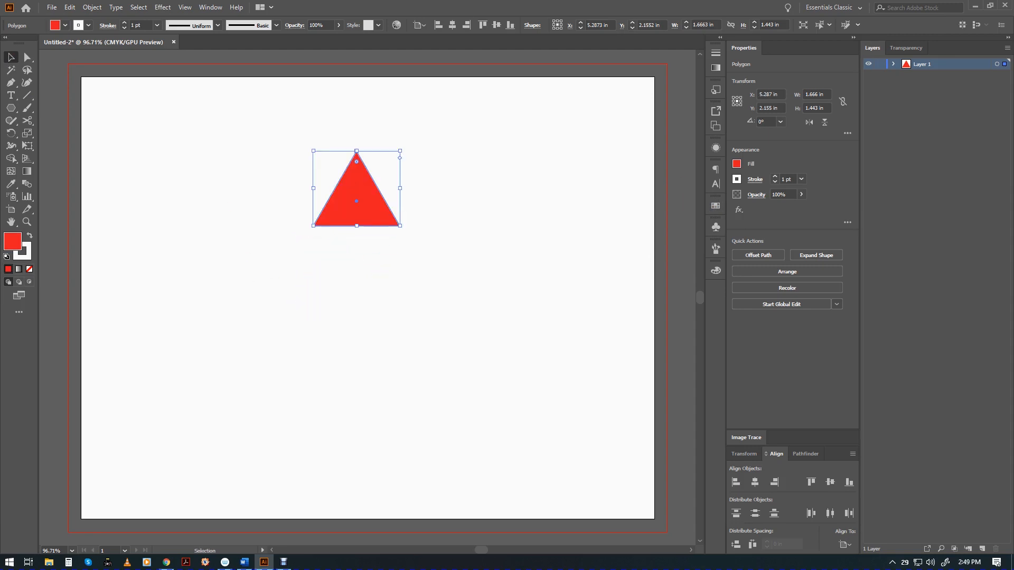
{"action": "left_click", "coordinate": [10, 108]}
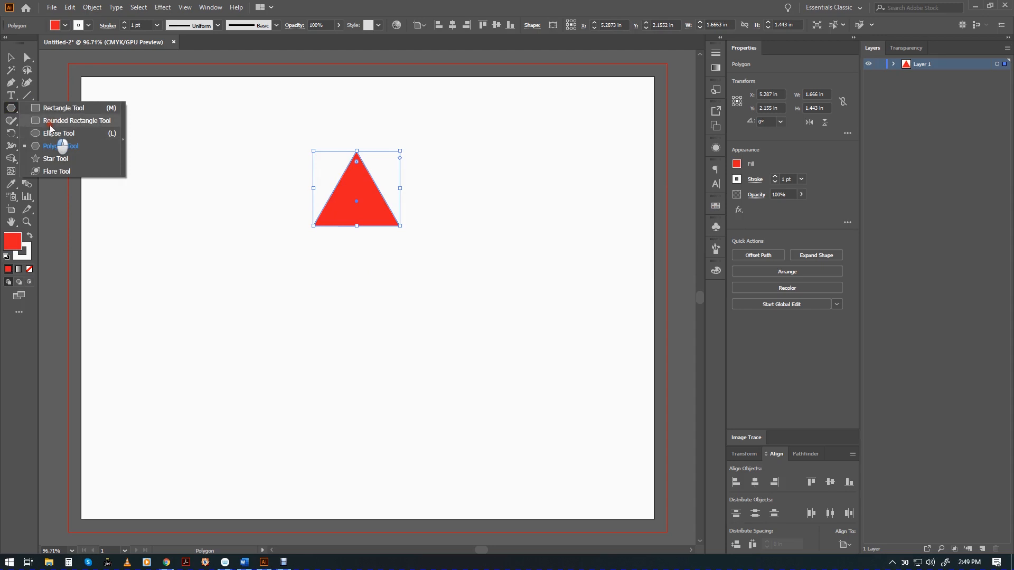
{"action": "left_click_drag", "start_coordinate": [49, 132], "coordinate": [63, 121]}
{"action": "left_click_drag", "start_coordinate": [357, 237], "coordinate": [364, 240]}
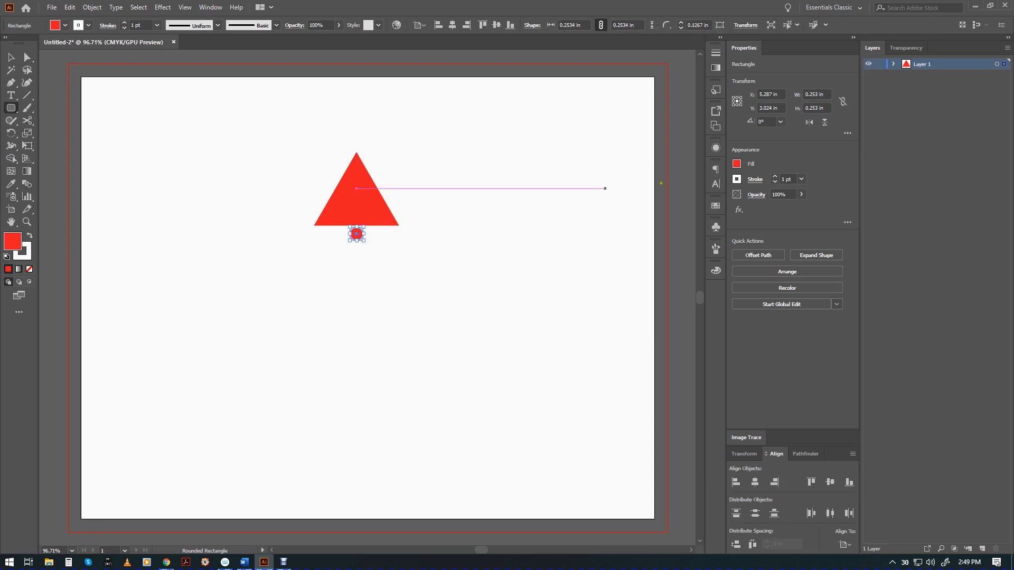
Step: Fill the small round shape below the triangle with black and remove its stroke
{"action": "left_click", "coordinate": [715, 207]}
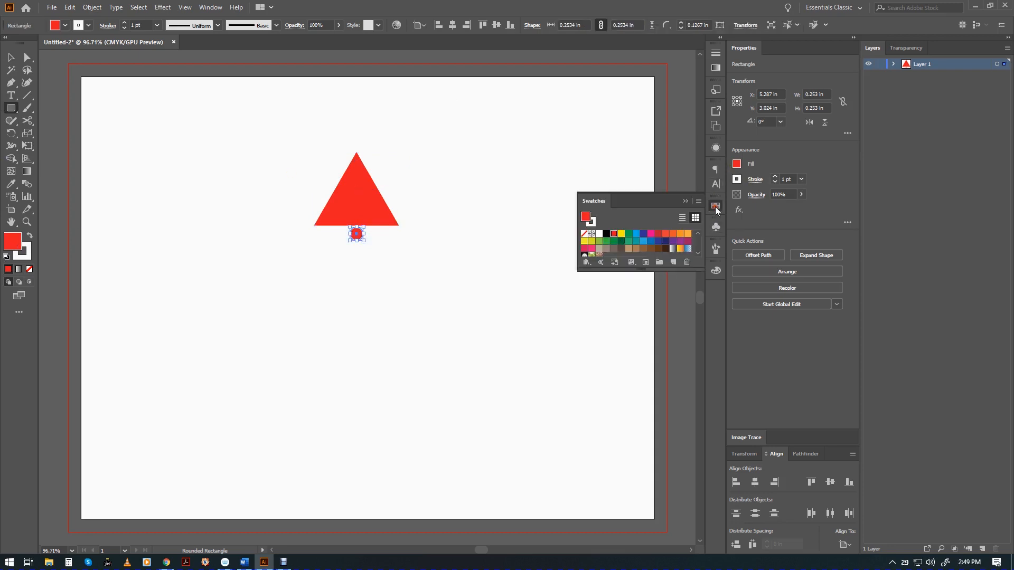
{"action": "left_click", "coordinate": [606, 233]}
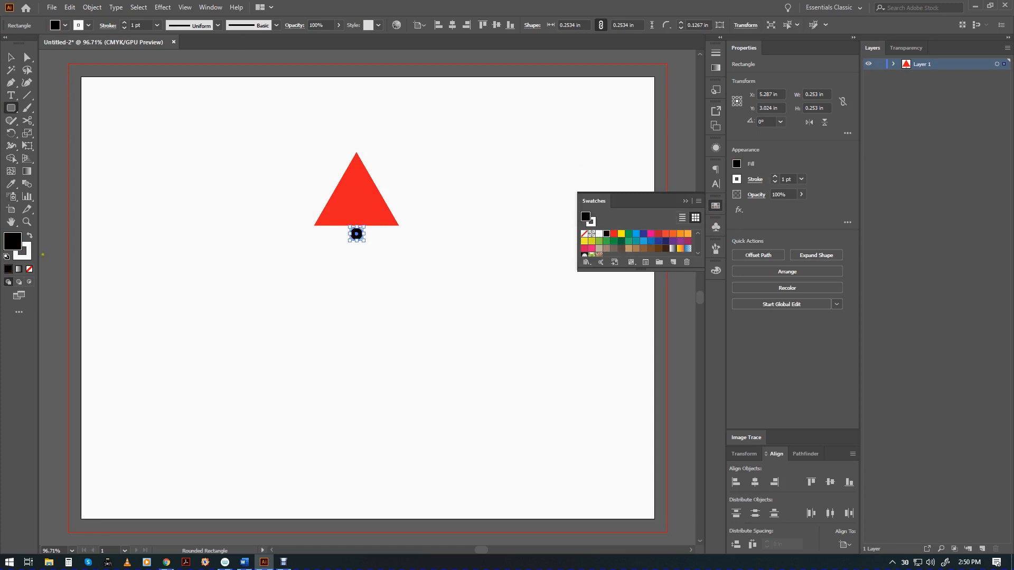
{"action": "left_click", "coordinate": [24, 258]}
{"action": "left_click", "coordinate": [30, 269]}
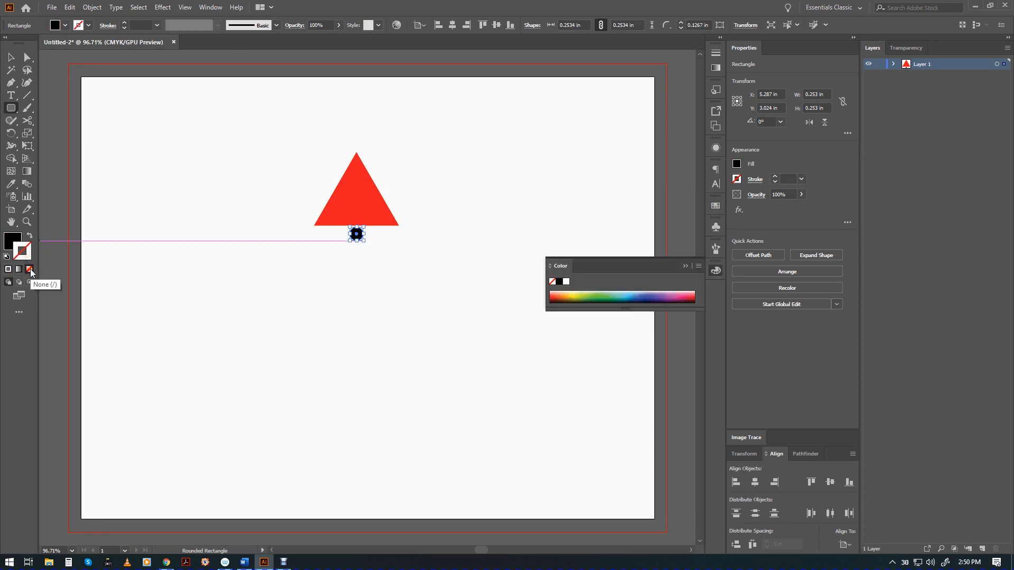
{"action": "left_click", "coordinate": [684, 266]}
Step: Move the black circle down away from the triangle and bring it back up to the middle of the base
{"action": "left_click", "coordinate": [11, 57]}
{"action": "scroll", "coordinate": [391, 285], "scroll_direction": "up", "scroll_amount": 4}
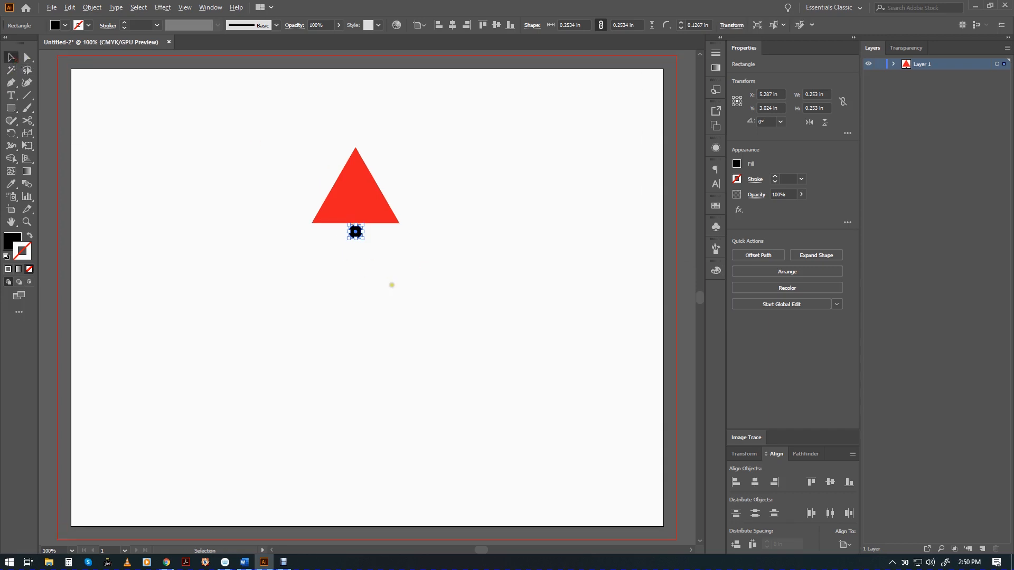
{"action": "left_click_drag", "start_coordinate": [399, 118], "coordinate": [496, 442]}
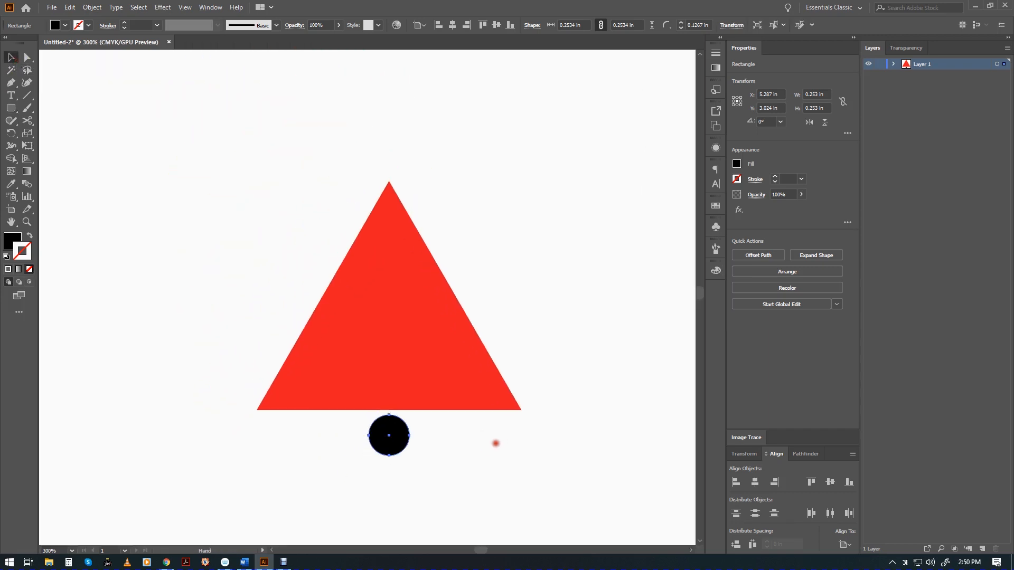
{"action": "left_click_drag", "start_coordinate": [402, 438], "coordinate": [397, 513]}
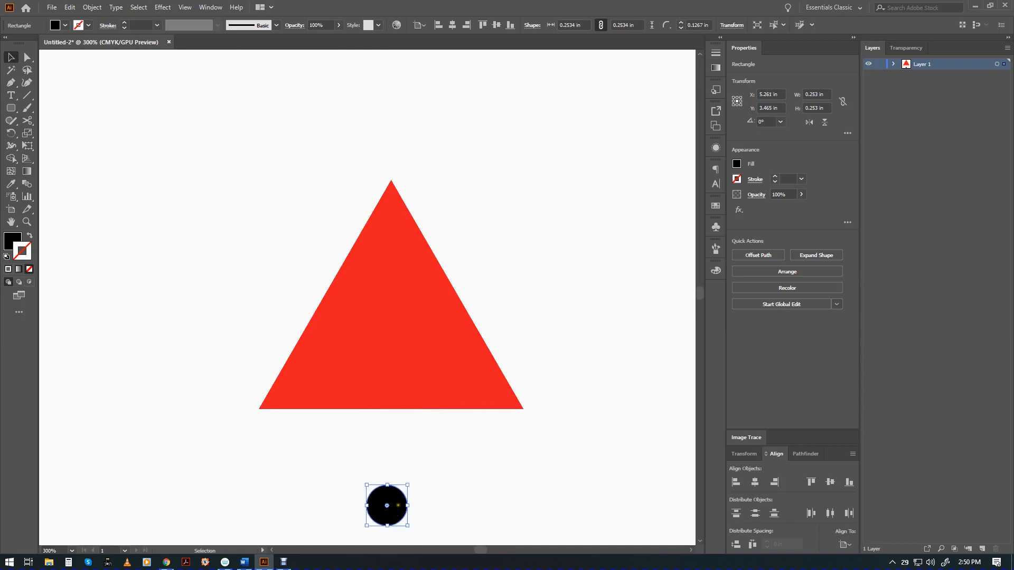
{"action": "left_click_drag", "start_coordinate": [397, 508], "coordinate": [402, 433]}
Step: Remove the red triangle's stroke and snap the black circle flush against the middle of its base
{"action": "left_click", "coordinate": [339, 302]}
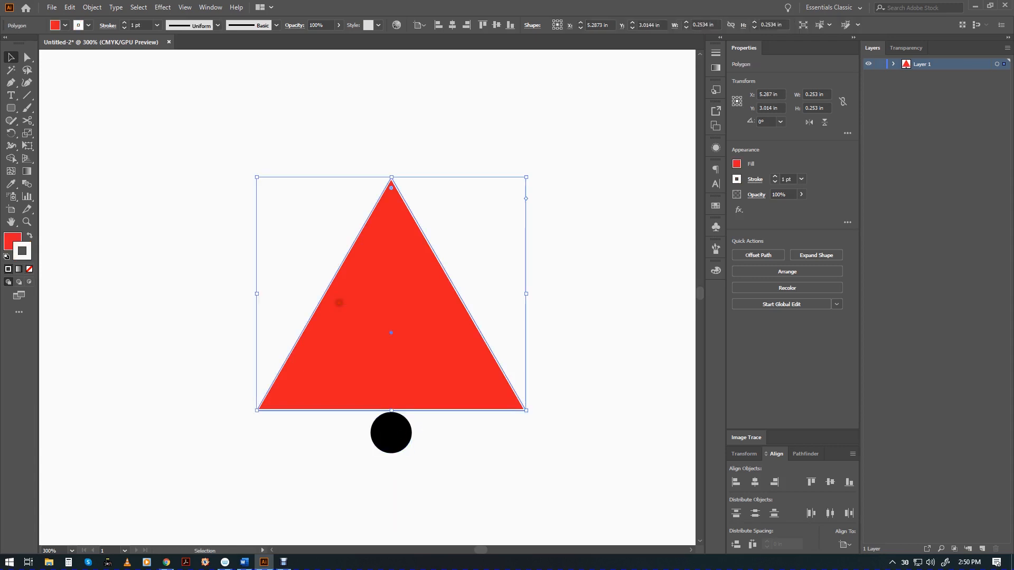
{"action": "left_click", "coordinate": [29, 269]}
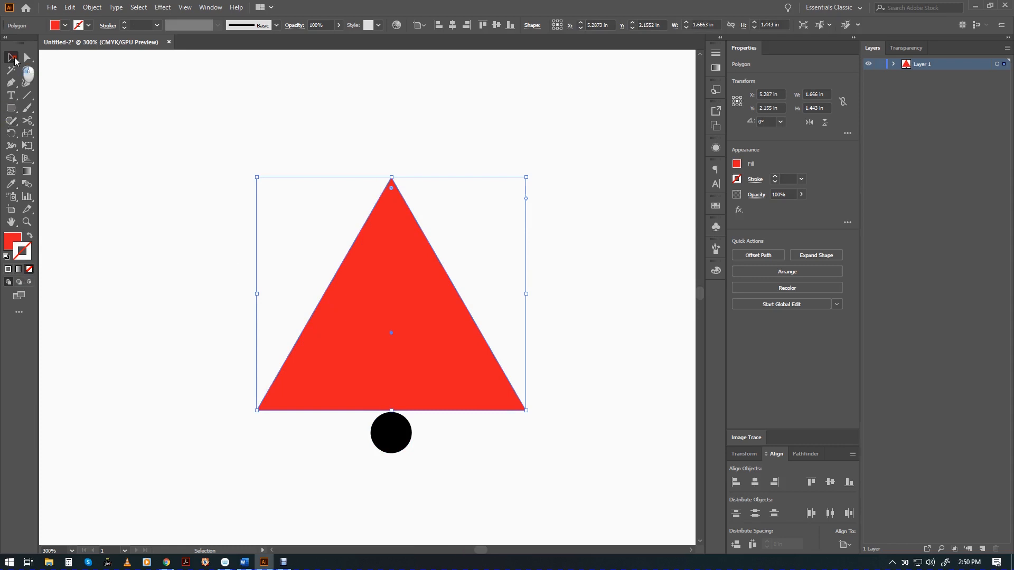
{"action": "left_click", "coordinate": [446, 462]}
{"action": "left_click", "coordinate": [389, 428]}
{"action": "left_click_drag", "start_coordinate": [389, 428], "coordinate": [390, 431]}
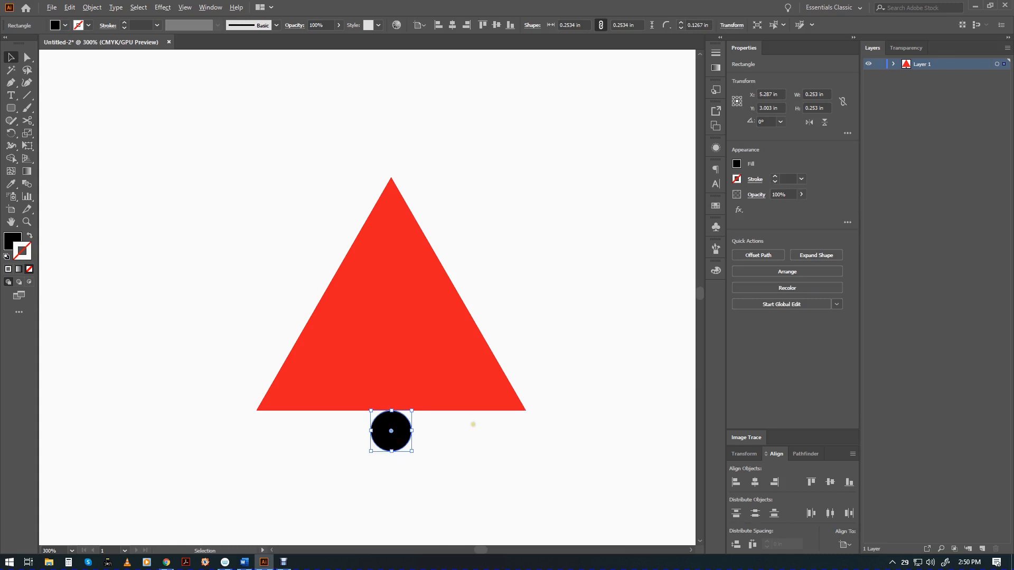
Step: Group the red triangle with the black circle, and select the group inside the expanded Layer 1
{"action": "scroll", "coordinate": [473, 424], "scroll_direction": "down", "scroll_amount": 4}
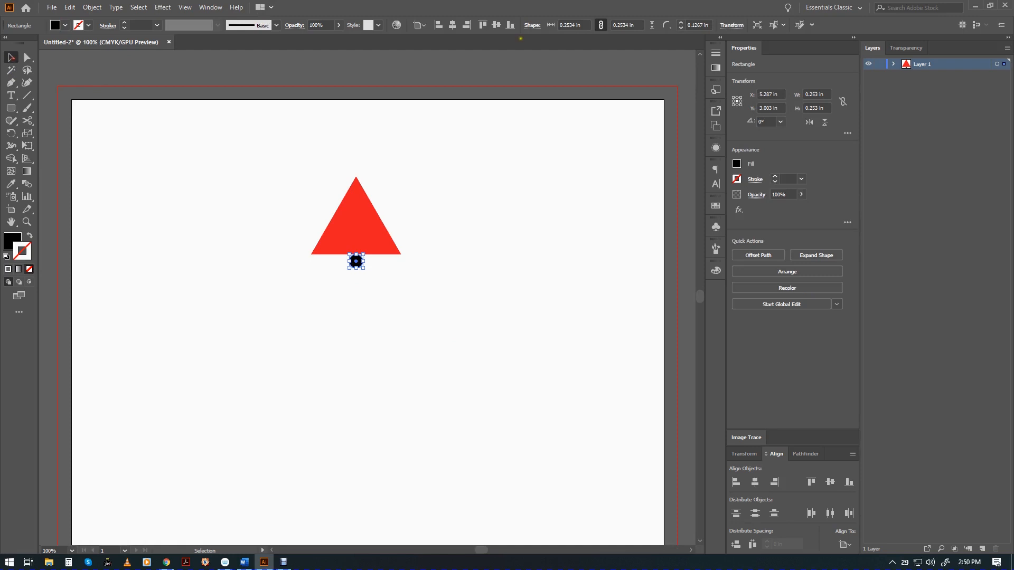
{"action": "left_click_drag", "start_coordinate": [280, 145], "coordinate": [449, 299]}
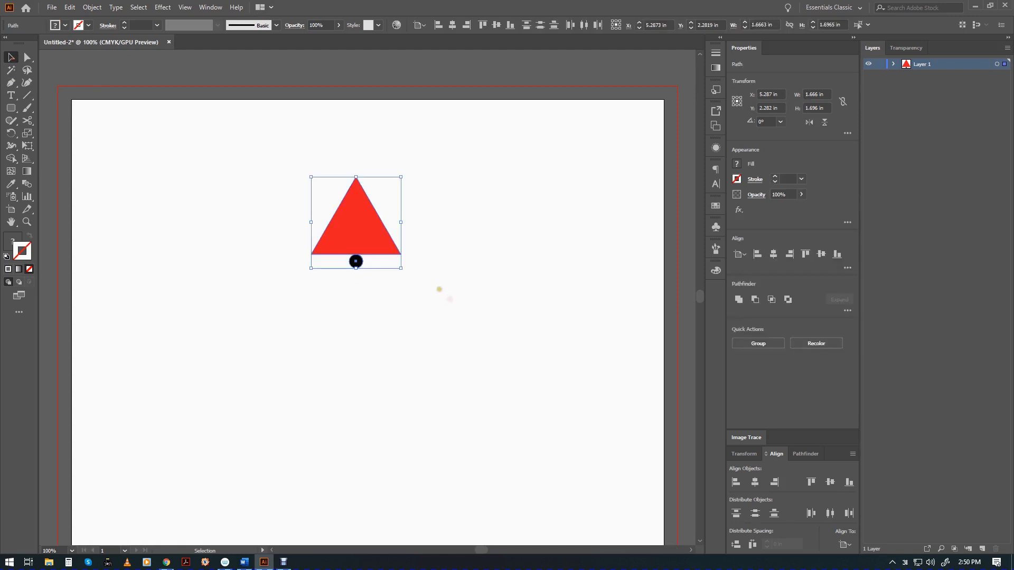
{"action": "key", "text": "ctrl+g"}
{"action": "key", "text": "w"}
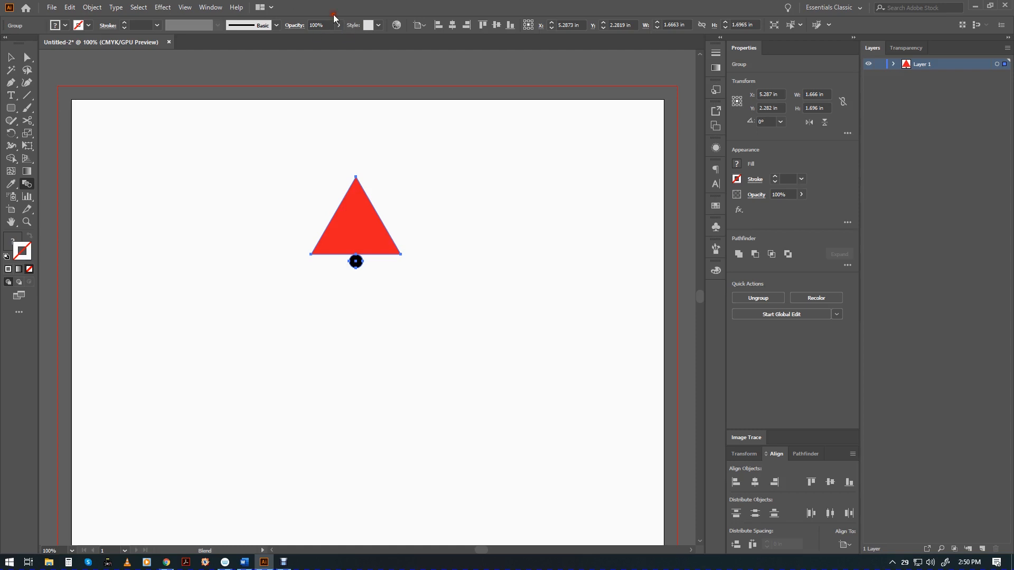
{"action": "left_click", "coordinate": [894, 64]}
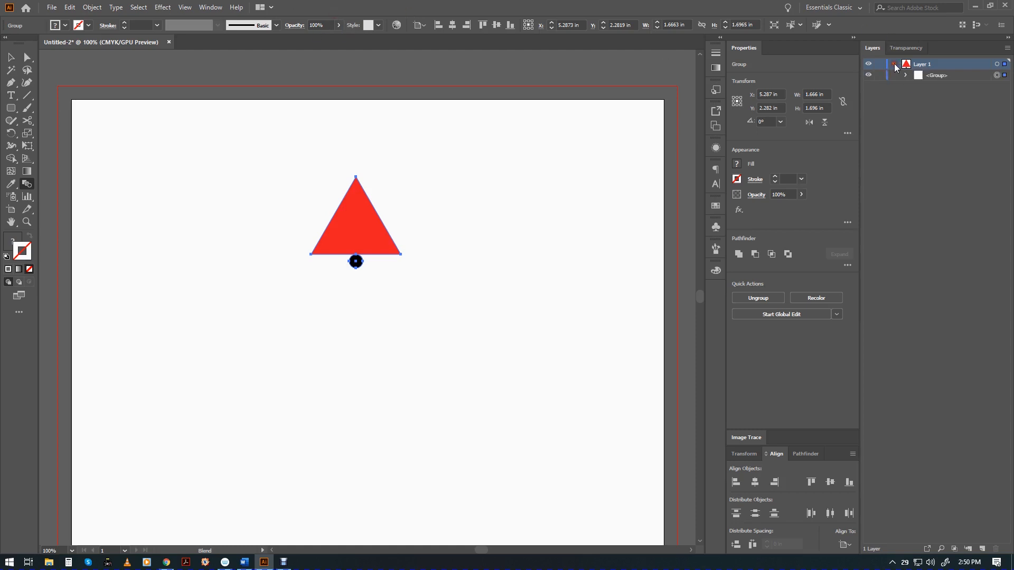
{"action": "left_click", "coordinate": [917, 78]}
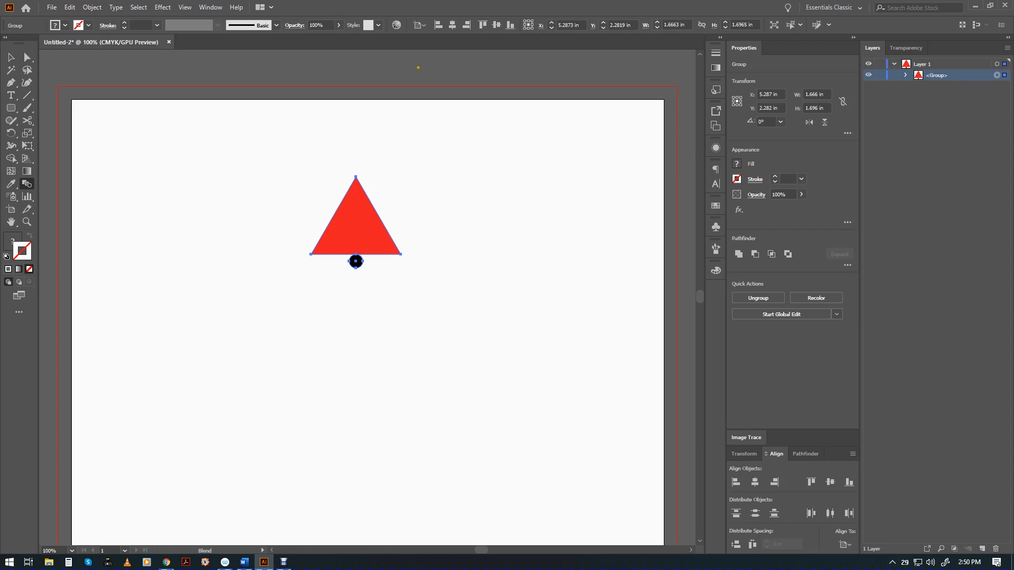
Step: Apply a Transform effect to the group with 15 copies and a rotation angle of 360/15 degrees about its bottom center
{"action": "left_click_drag", "start_coordinate": [451, 401], "coordinate": [452, 364]}
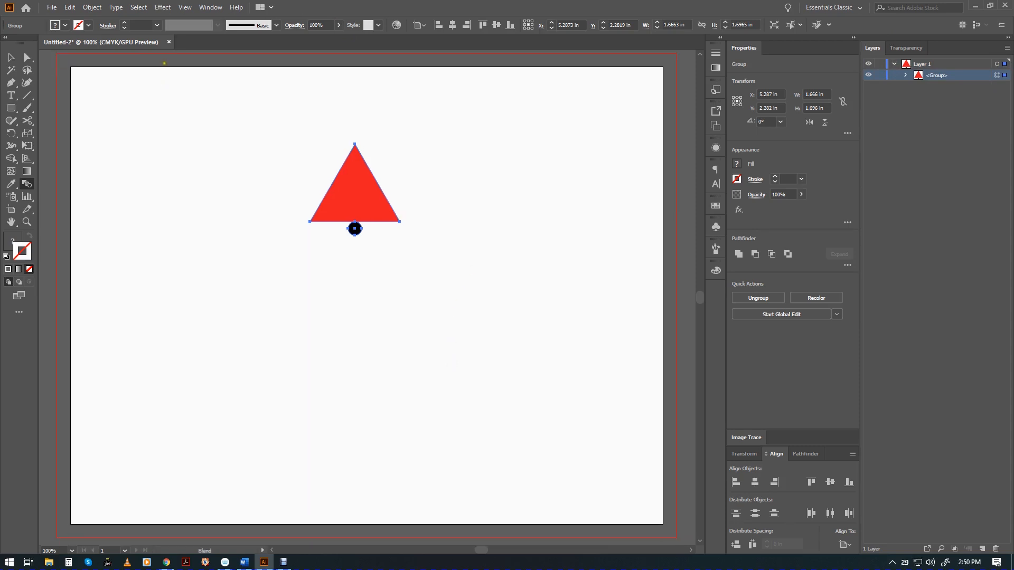
{"action": "left_click", "coordinate": [10, 57]}
{"action": "left_click", "coordinate": [164, 7]}
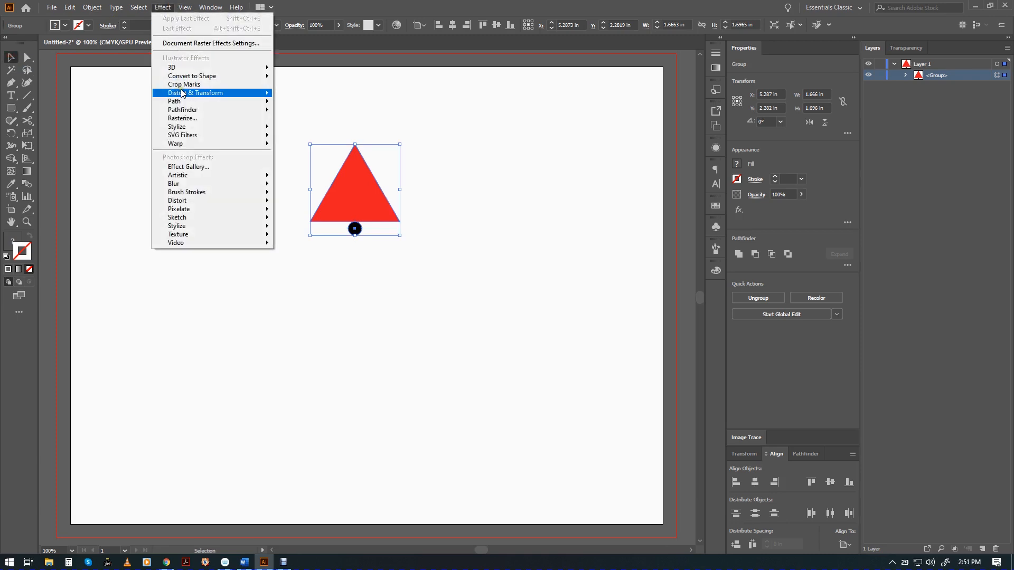
{"action": "left_click", "coordinate": [318, 129]}
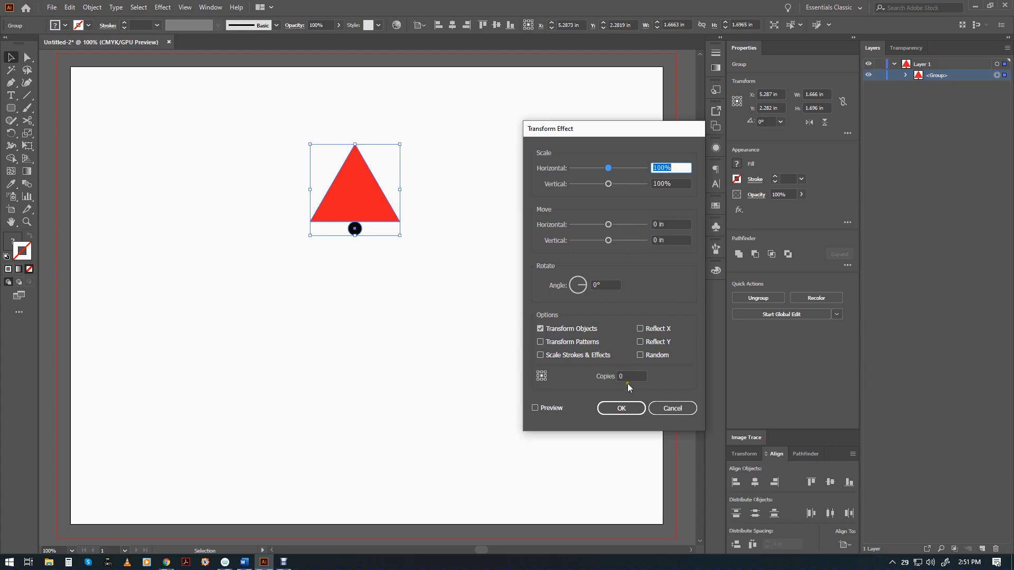
{"action": "left_click", "coordinate": [597, 377]}
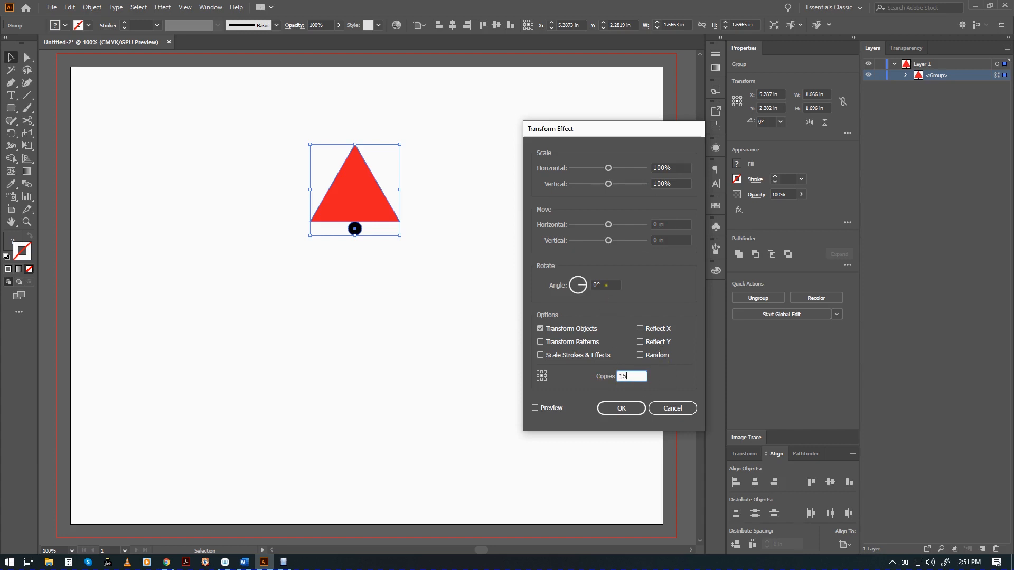
{"action": "left_click", "coordinate": [602, 285]}
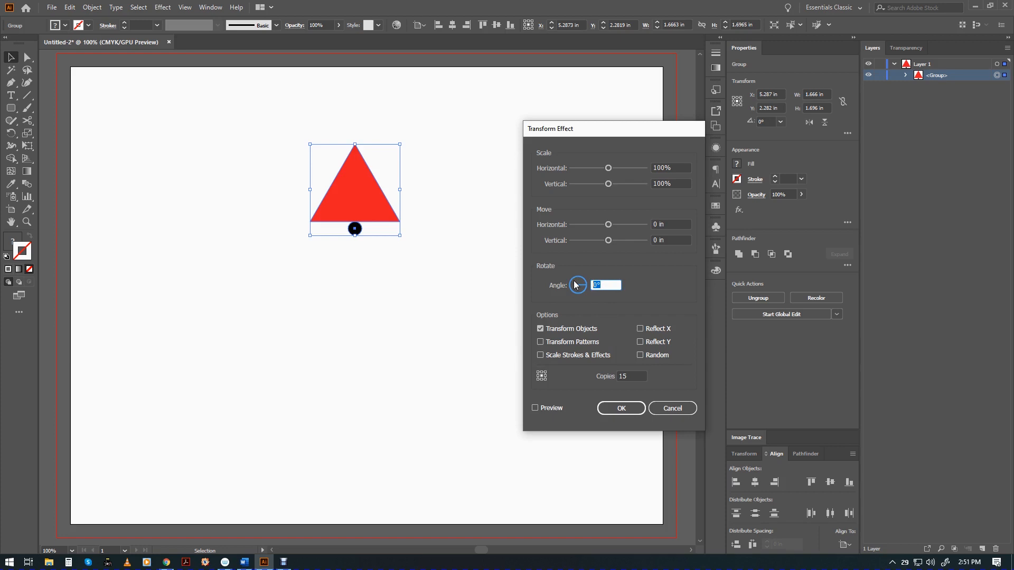
{"action": "type", "text": "360/15"}
{"action": "key", "text": "Tab"}
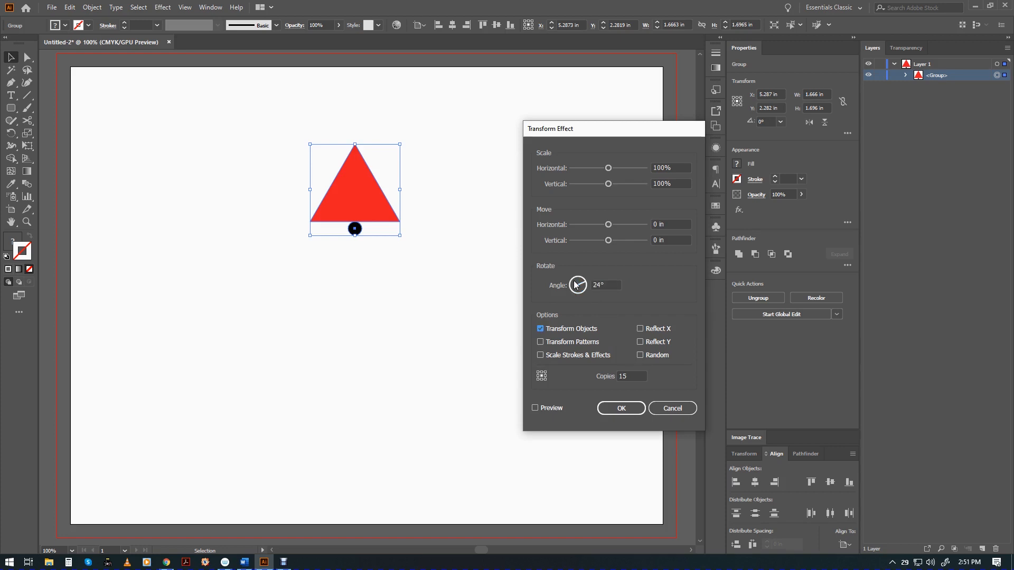
{"action": "left_click", "coordinate": [632, 377]}
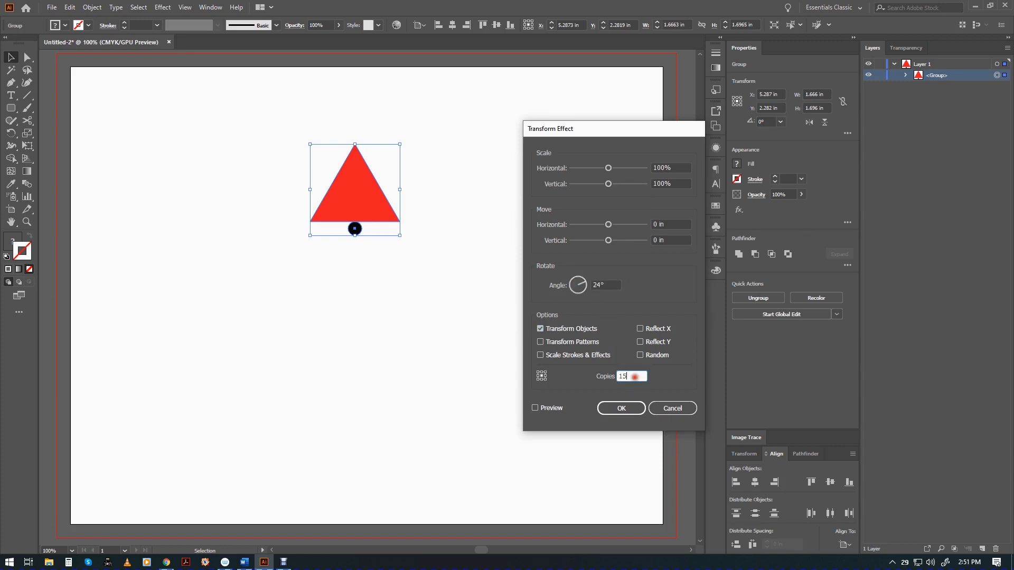
{"action": "key", "text": "Tab"}
{"action": "left_click", "coordinate": [621, 408]}
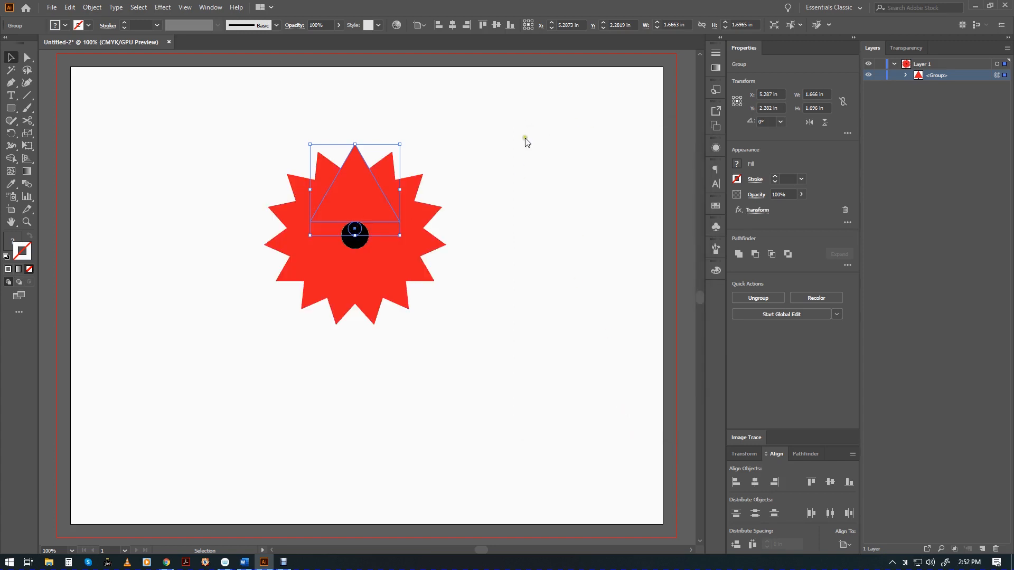
Step: Move the red starburst right and down to about X 6.493 in, Y 2.948 in
{"action": "scroll", "coordinate": [447, 255], "scroll_direction": "down", "scroll_amount": 2}
{"action": "scroll", "coordinate": [452, 254], "scroll_direction": "up", "scroll_amount": 1}
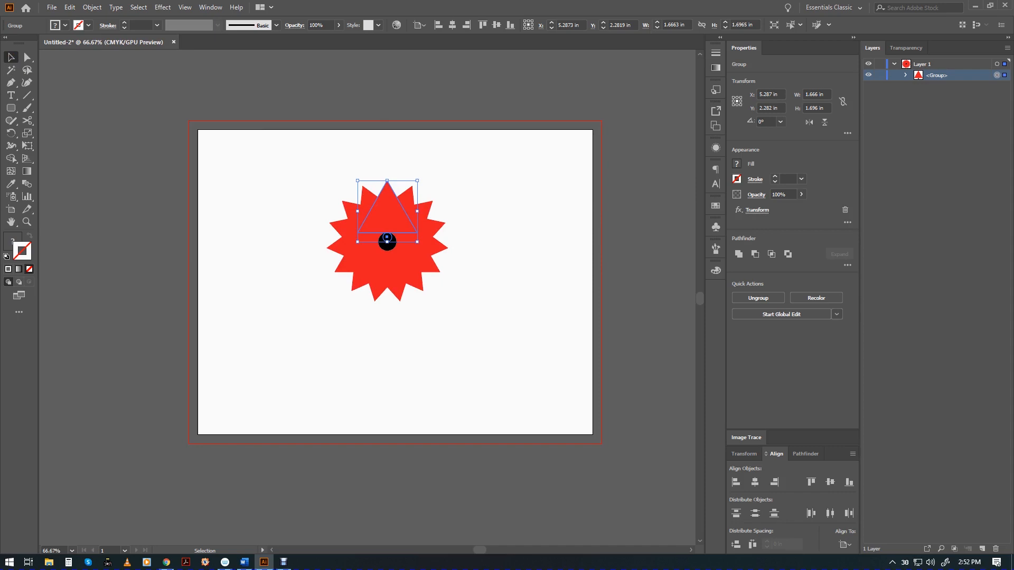
{"action": "left_click_drag", "start_coordinate": [393, 215], "coordinate": [440, 240]}
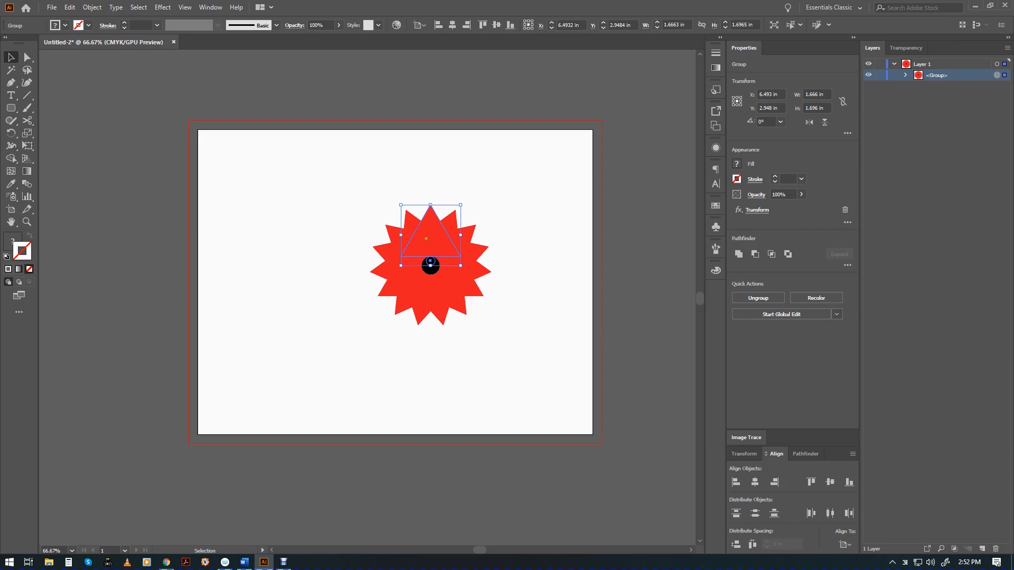
Step: Isolate the group, move its original triangle straight up to about Y 0.792 in to widen the ring, and exit isolation
{"action": "double_click", "coordinate": [420, 239]}
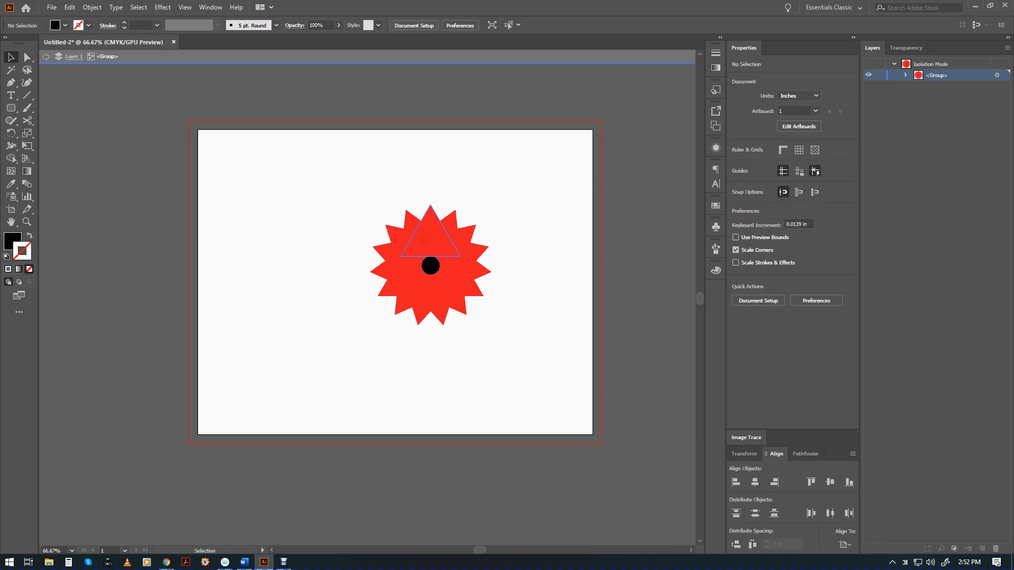
{"action": "left_click", "coordinate": [440, 246]}
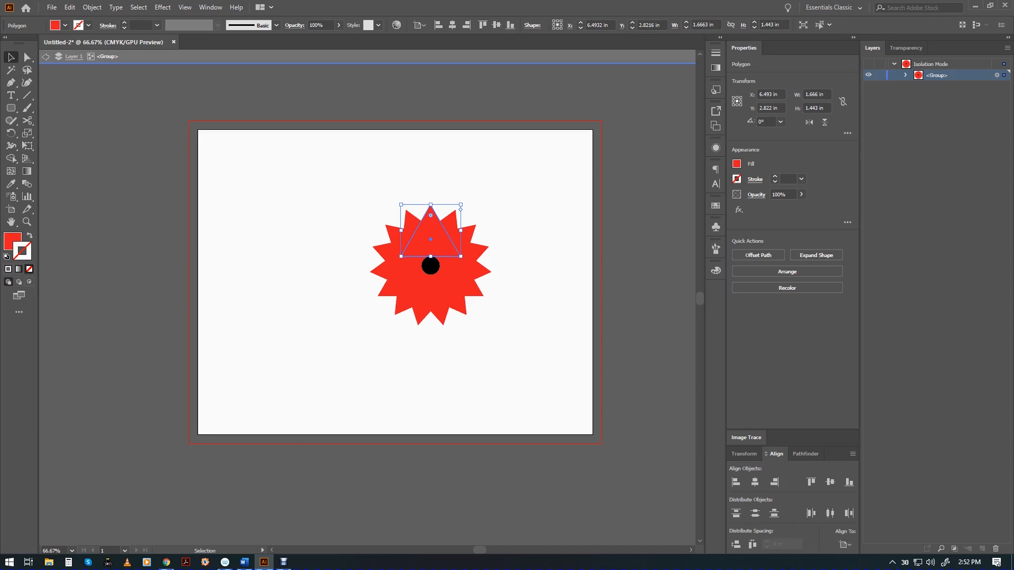
{"action": "left_click_drag", "start_coordinate": [430, 247], "coordinate": [431, 175]}
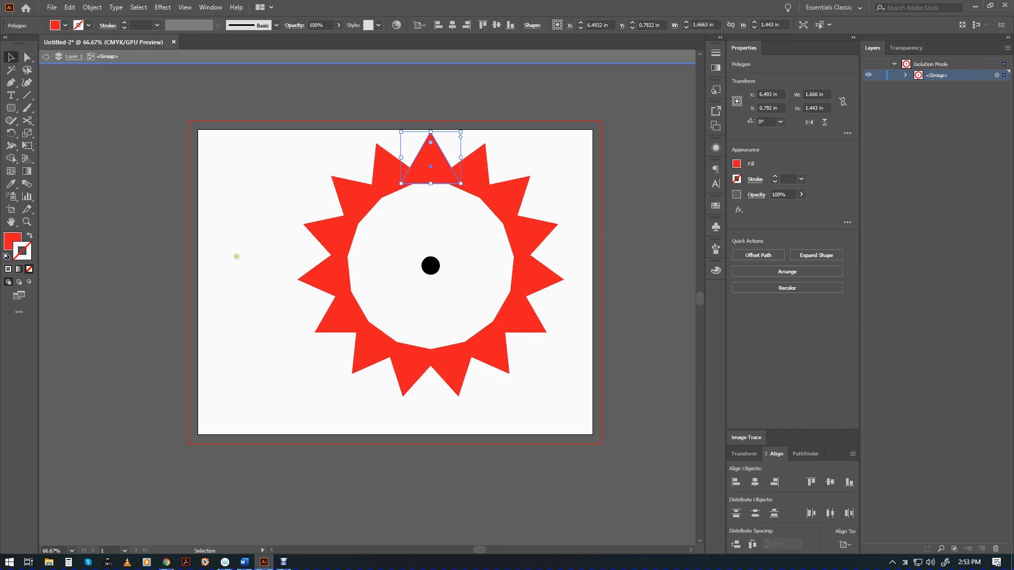
{"action": "left_click", "coordinate": [239, 194]}
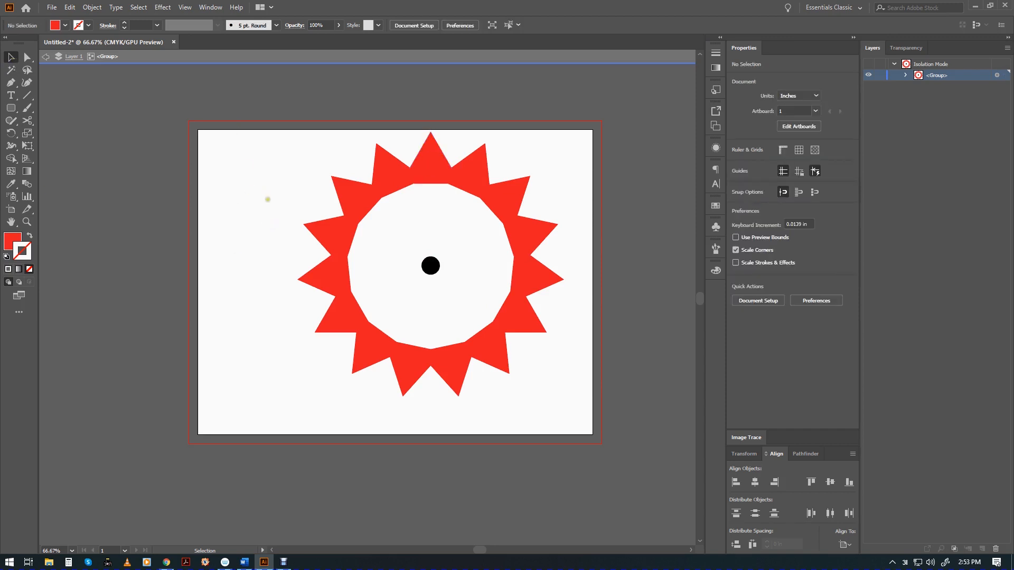
{"action": "double_click", "coordinate": [268, 199]}
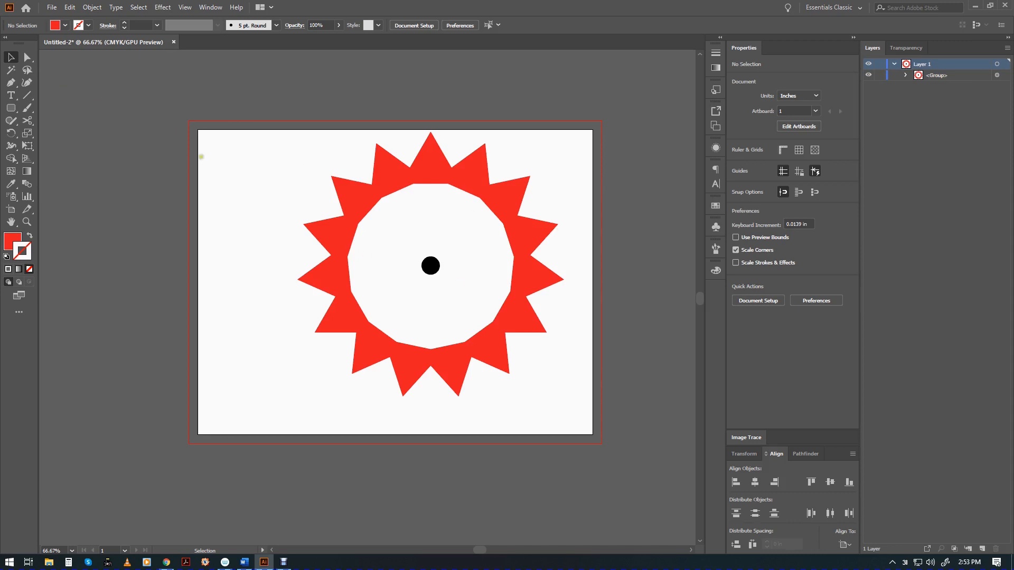
Step: Center the ring horizontally on the artboard and scale its group down proportionally to about 1.099 by 2.457 in
{"action": "left_click_drag", "start_coordinate": [430, 265], "coordinate": [395, 283]}
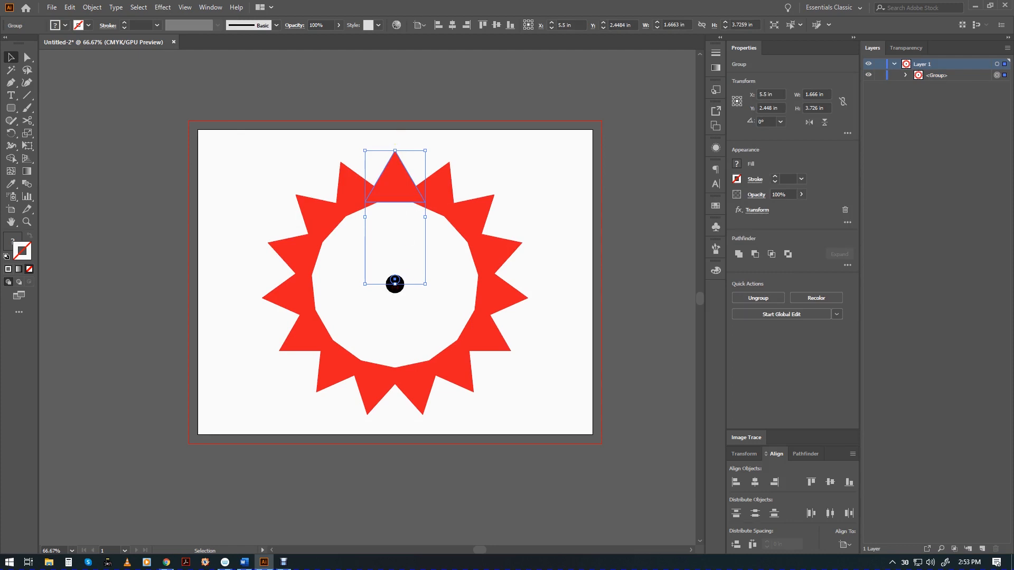
{"action": "left_click_drag", "start_coordinate": [425, 150], "coordinate": [403, 179]}
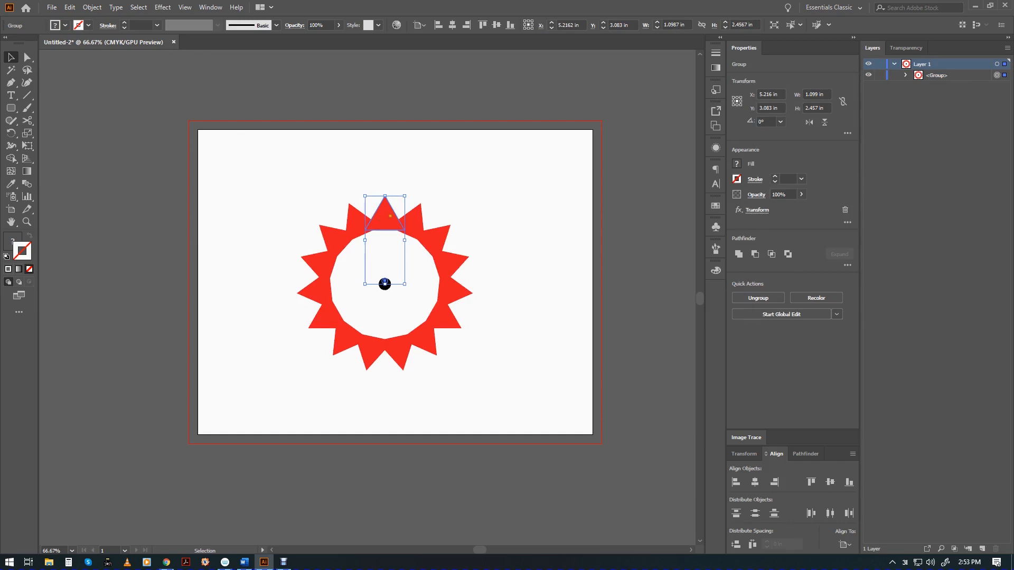
Step: Isolate the group and pull the tip anchor of its original triangle straight up to about Y 0.251 in
{"action": "double_click", "coordinate": [385, 284]}
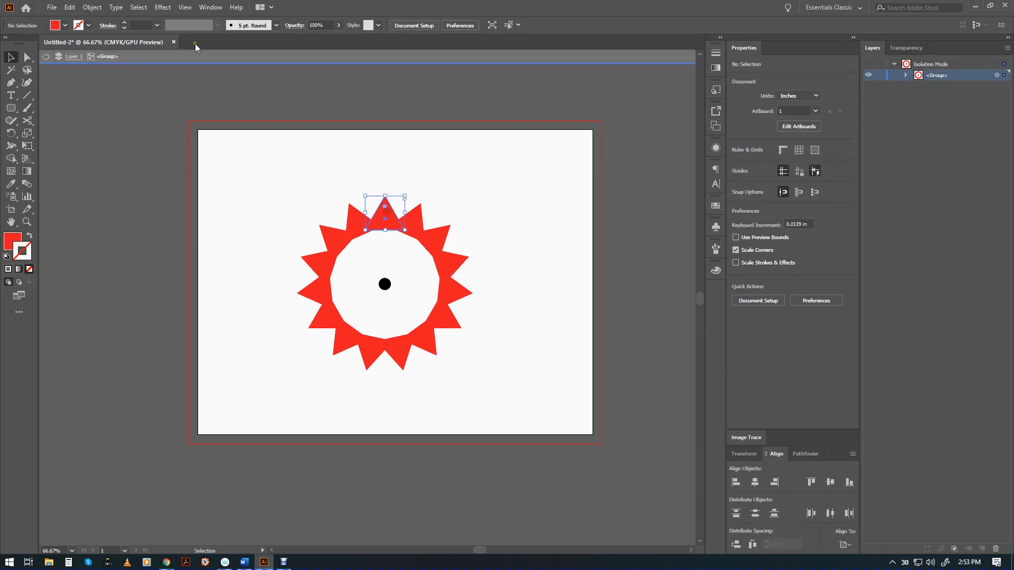
{"action": "left_click", "coordinate": [385, 216]}
{"action": "left_click", "coordinate": [28, 57]}
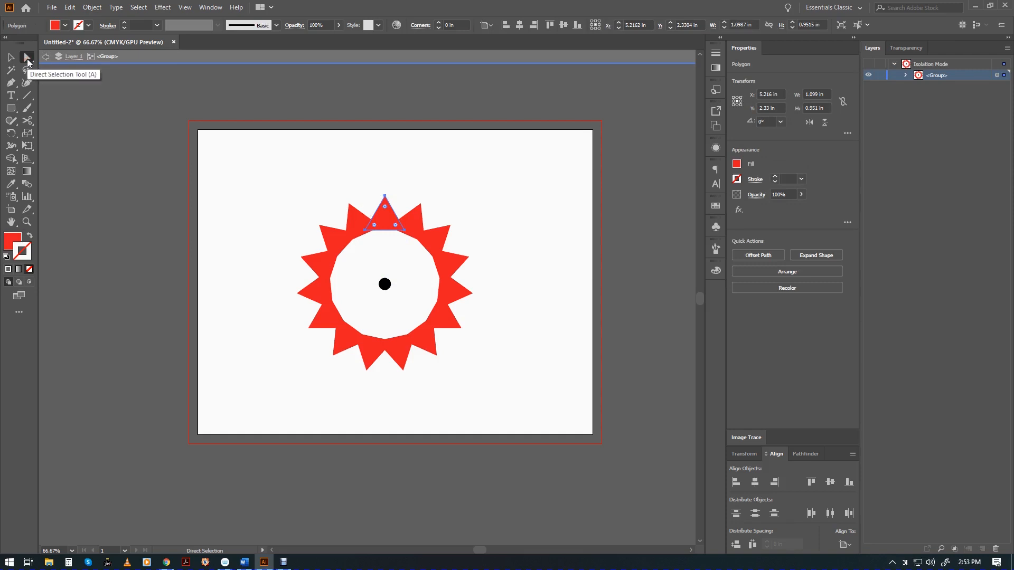
{"action": "left_click", "coordinate": [384, 195]}
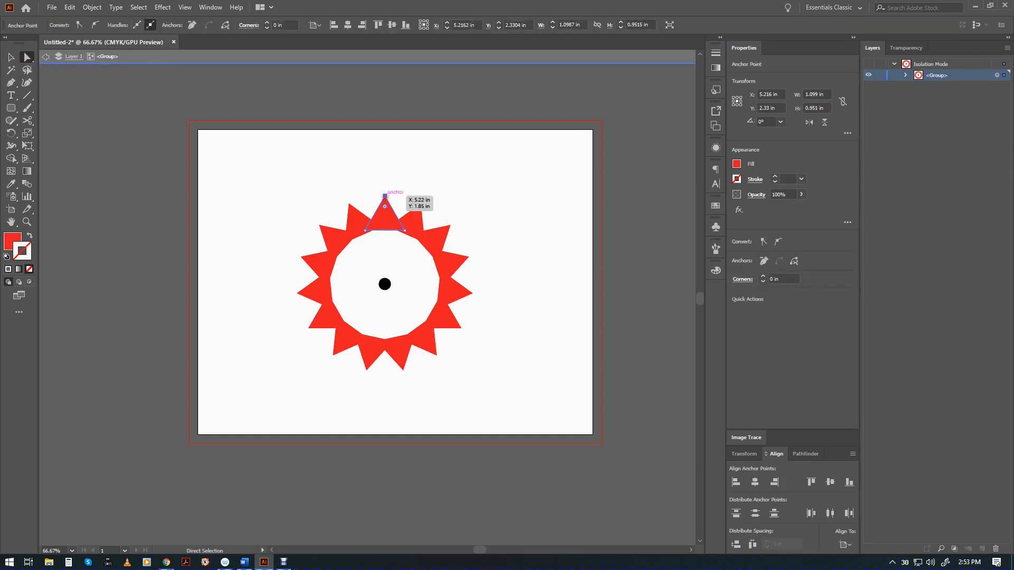
{"action": "left_click", "coordinate": [385, 195], "text": "shift"}
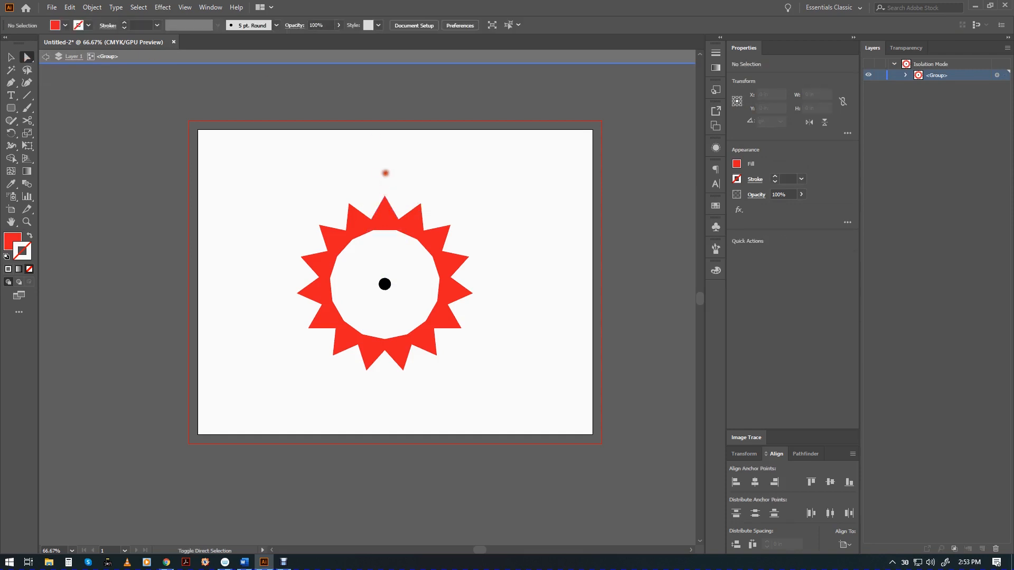
{"action": "left_click", "coordinate": [384, 200]}
{"action": "left_click", "coordinate": [384, 196]}
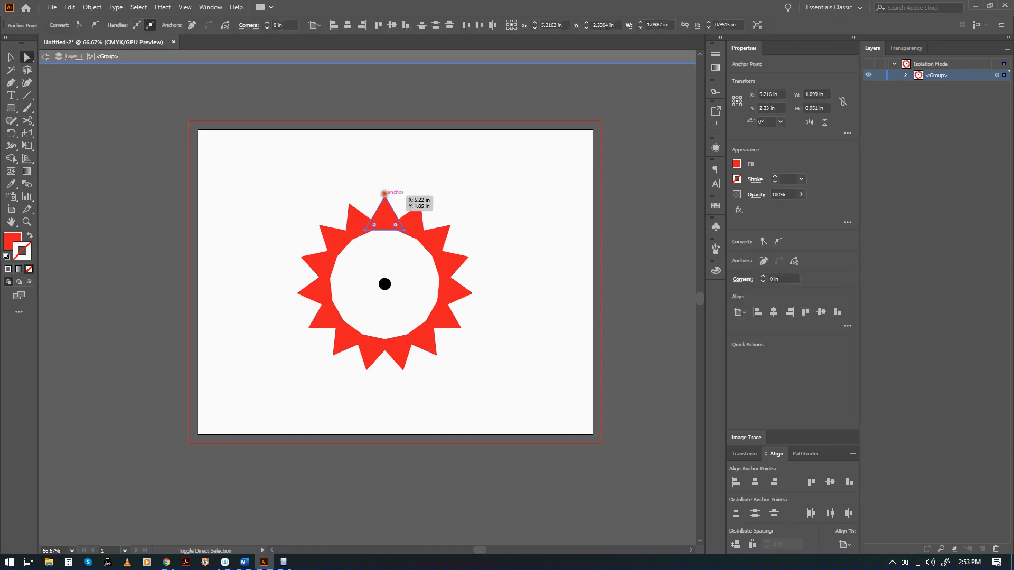
{"action": "left_click_drag", "start_coordinate": [384, 196], "coordinate": [385, 138]}
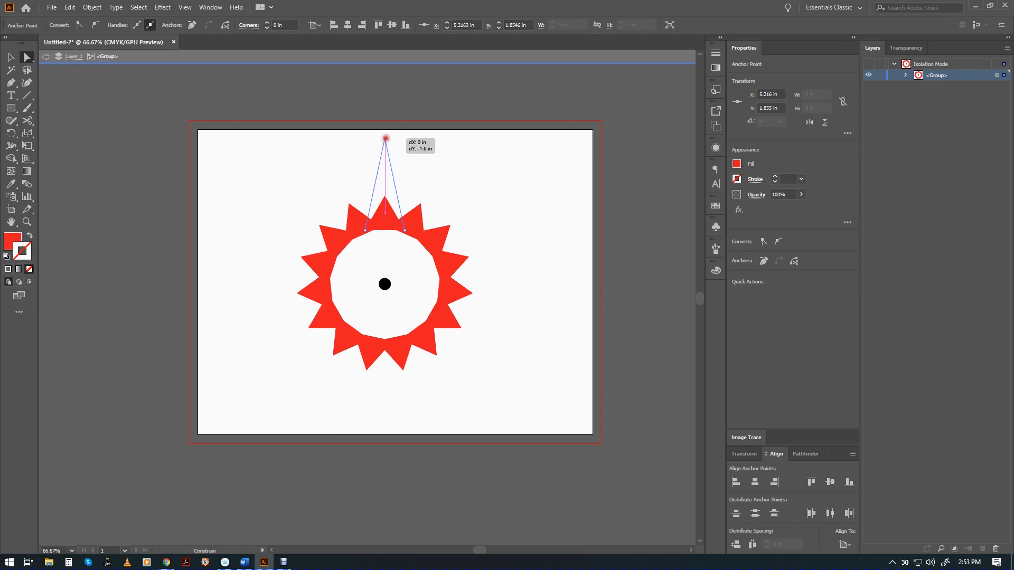
{"action": "left_click_drag", "start_coordinate": [386, 138], "coordinate": [384, 139]}
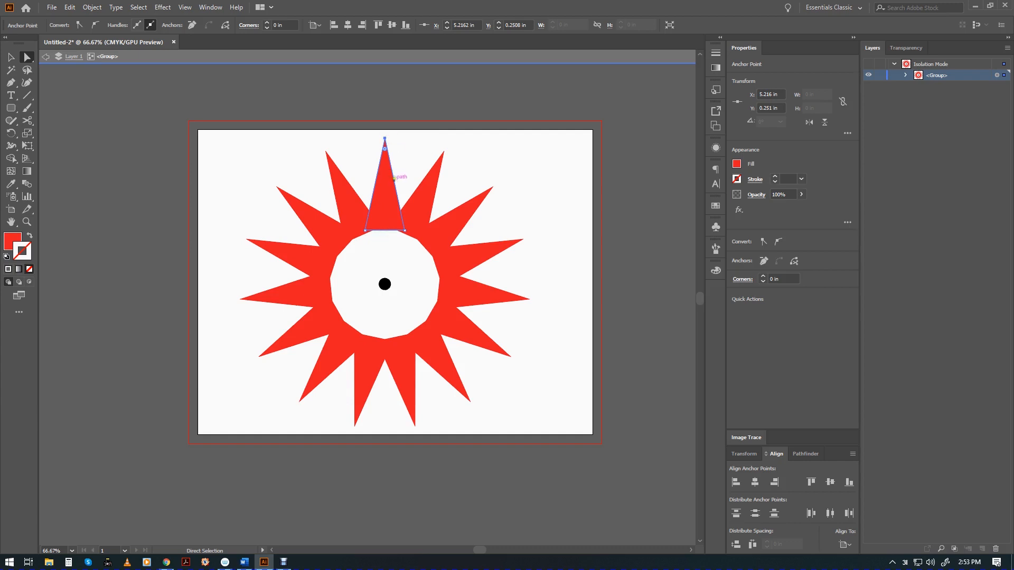
Step: Try moving the triangle's tip anchor sideways and down in stages to about X 8.766 in, Y 1.089 in
{"action": "left_click_drag", "start_coordinate": [385, 148], "coordinate": [401, 100]}
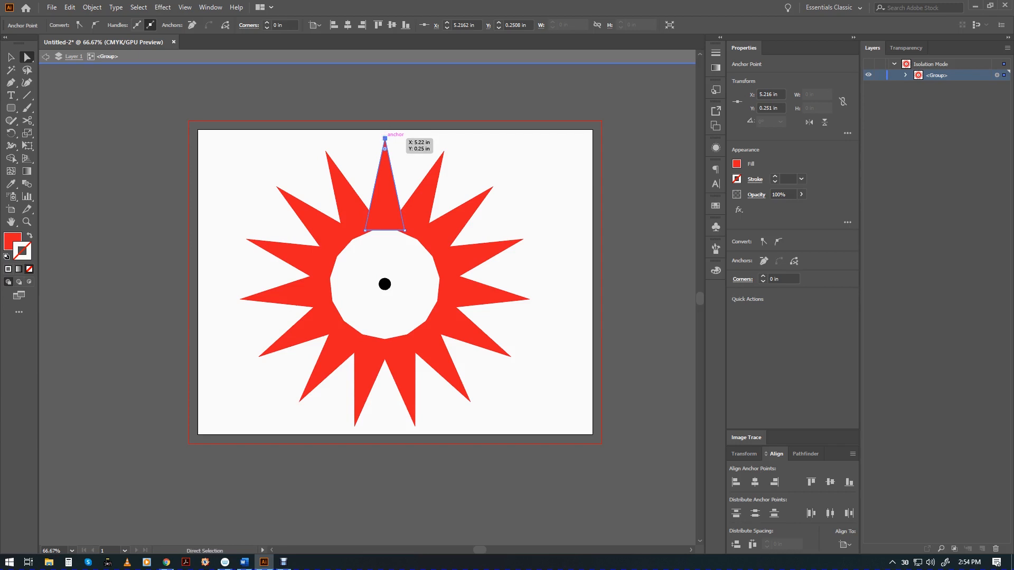
{"action": "left_click_drag", "start_coordinate": [384, 139], "coordinate": [453, 152]}
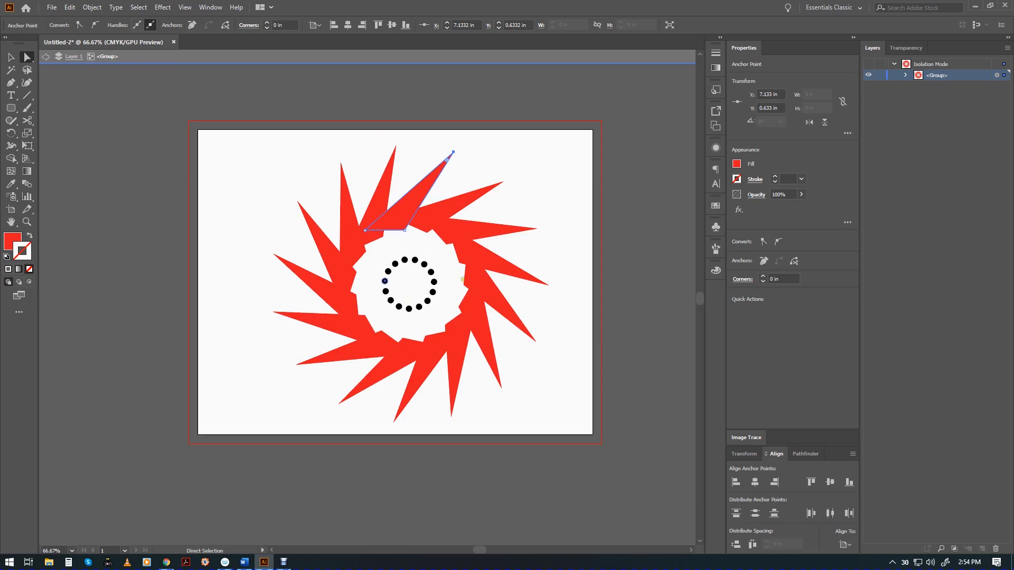
{"action": "left_click_drag", "start_coordinate": [453, 152], "coordinate": [479, 159]}
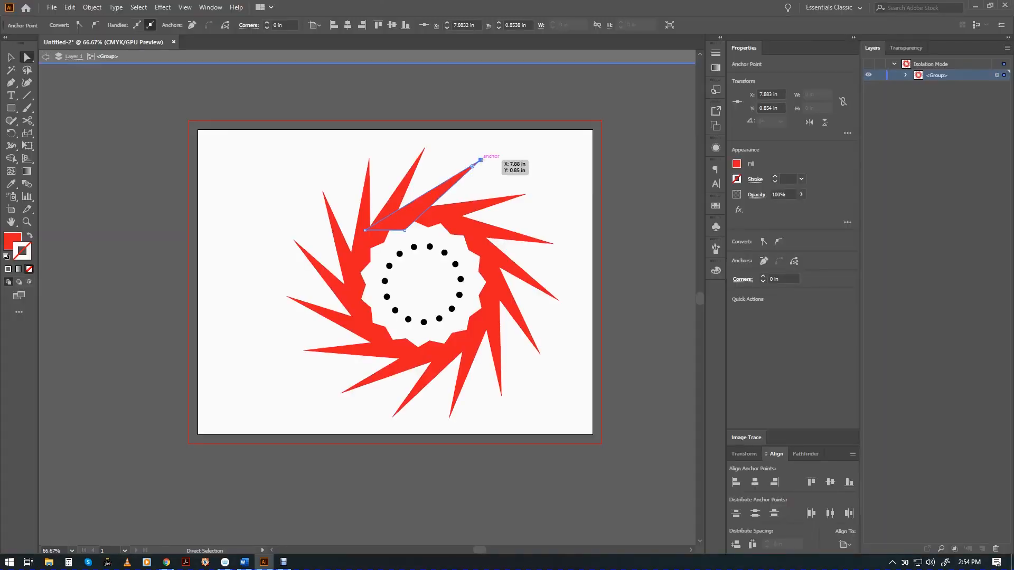
{"action": "left_click_drag", "start_coordinate": [480, 160], "coordinate": [512, 168]}
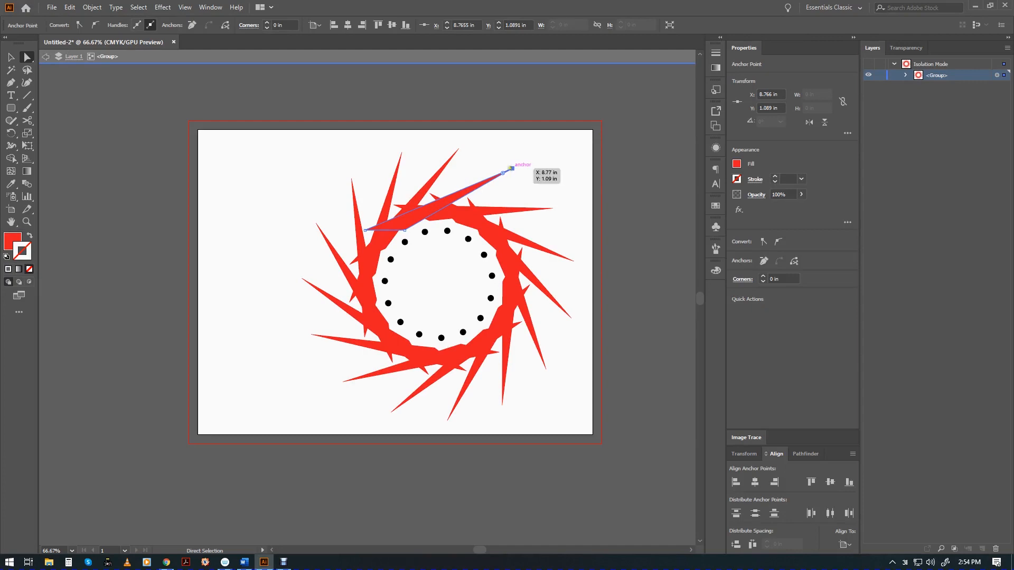
Step: Undo the sideways moves of the triangle's tip anchor
{"action": "key", "text": "ctrl+z"}
{"action": "key", "text": "ctrl+z"}
{"action": "key", "text": "ctrl+z"}
{"action": "key", "text": "ctrl+z"}
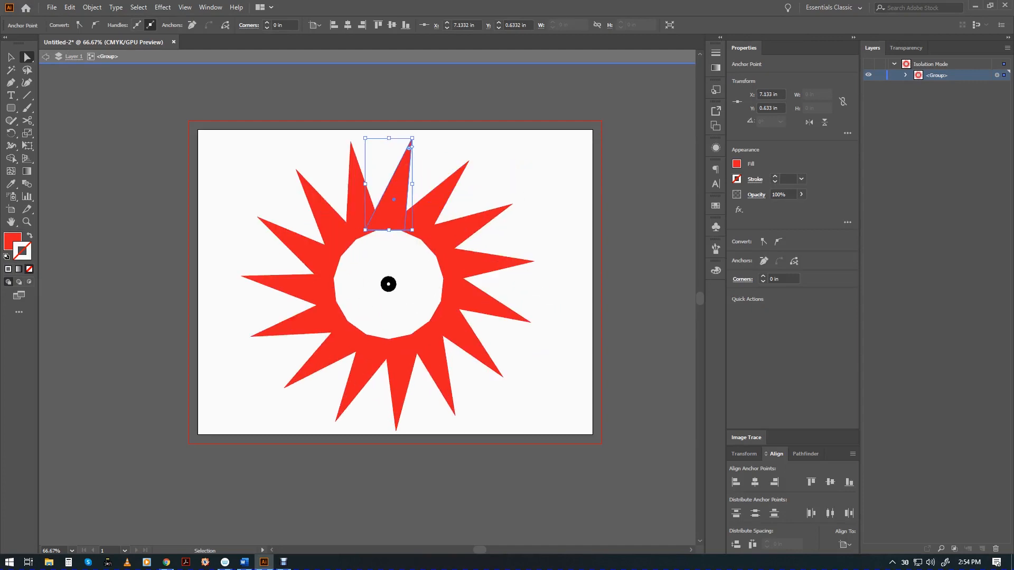
{"action": "key", "text": "ctrl+z"}
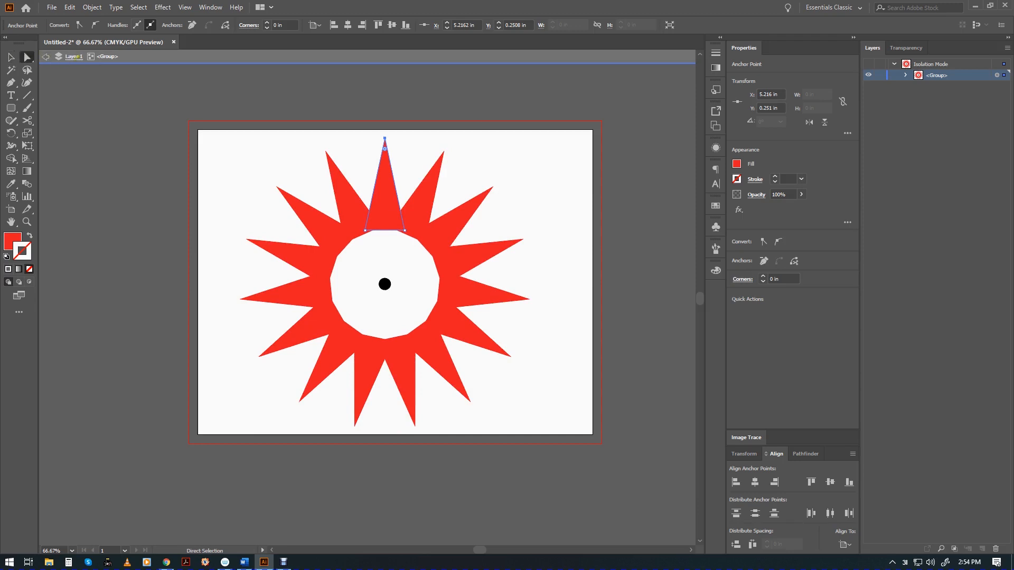
Step: Exit isolation and target the entire starburst group so its appearance attributes can be edited
{"action": "left_click", "coordinate": [74, 56]}
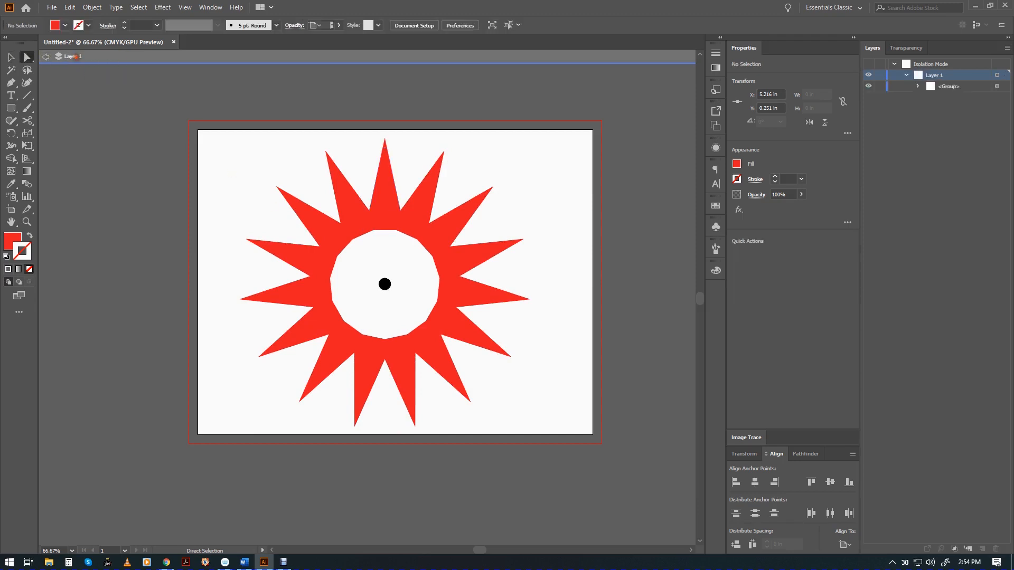
{"action": "left_click", "coordinate": [46, 56]}
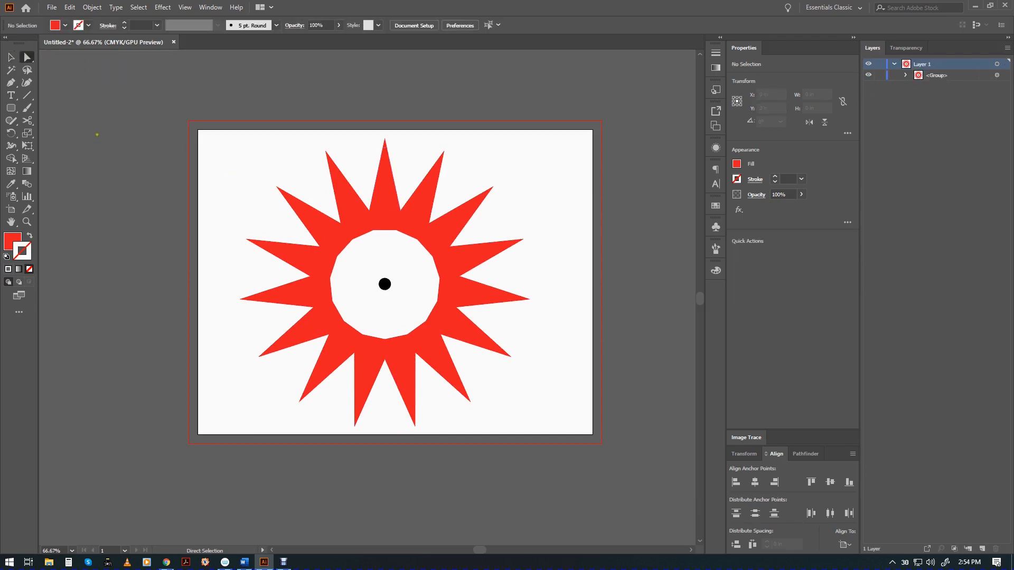
{"action": "left_click", "coordinate": [383, 208]}
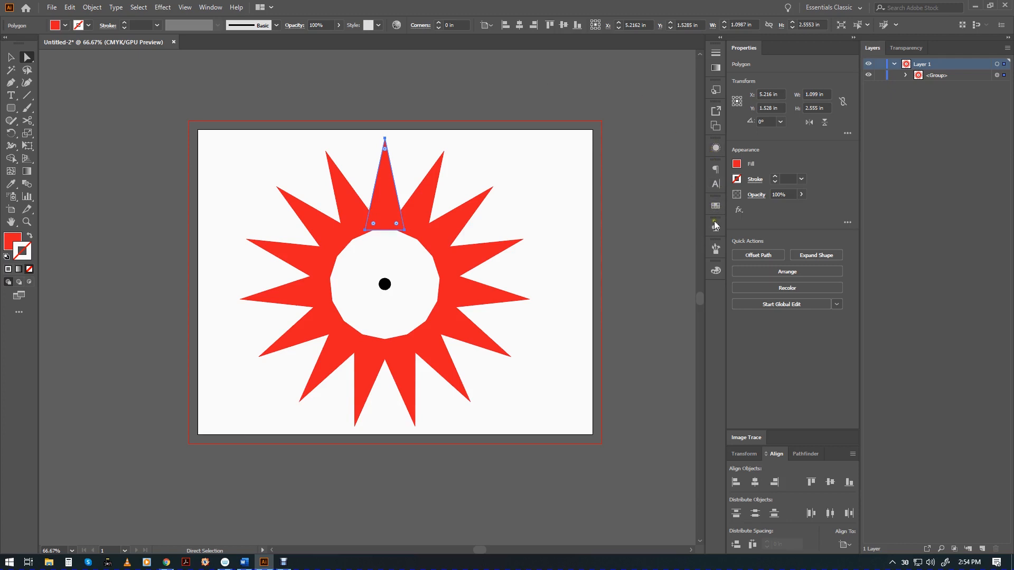
{"action": "left_click", "coordinate": [716, 148]}
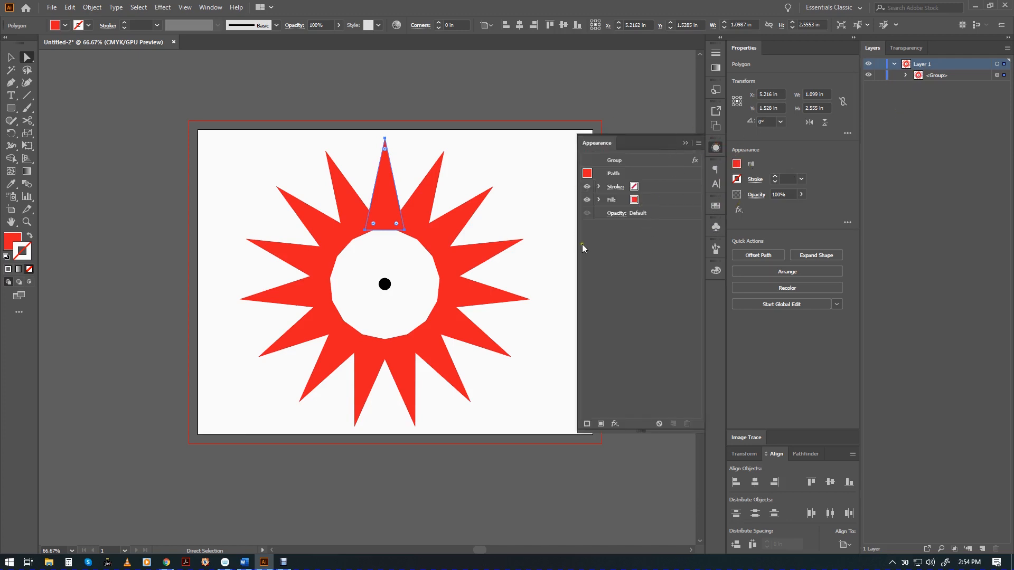
{"action": "left_click", "coordinate": [11, 57]}
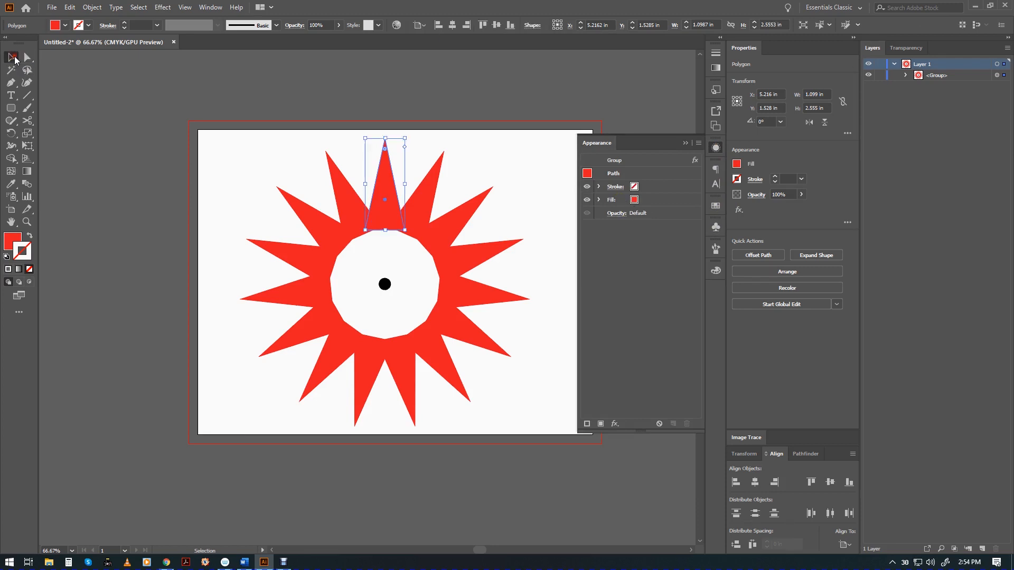
{"action": "left_click", "coordinate": [920, 76]}
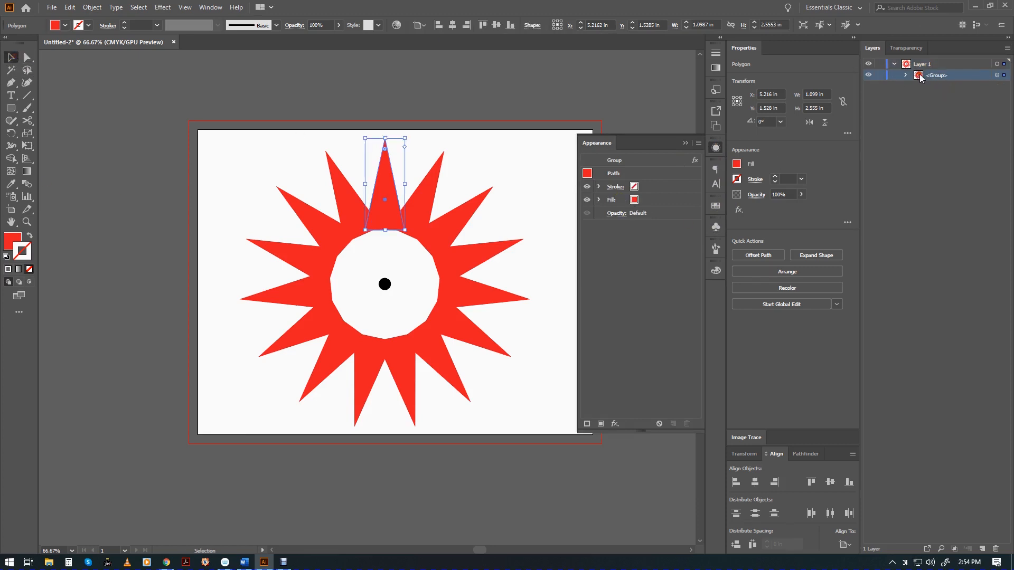
{"action": "left_click", "coordinate": [908, 64]}
{"action": "left_click", "coordinate": [996, 75]}
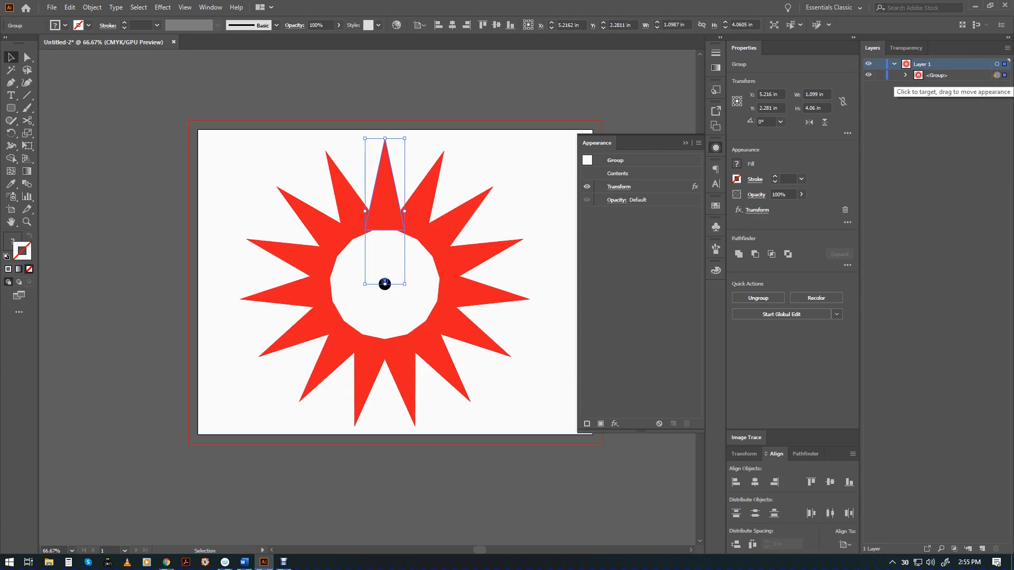
{"action": "left_click", "coordinate": [952, 75]}
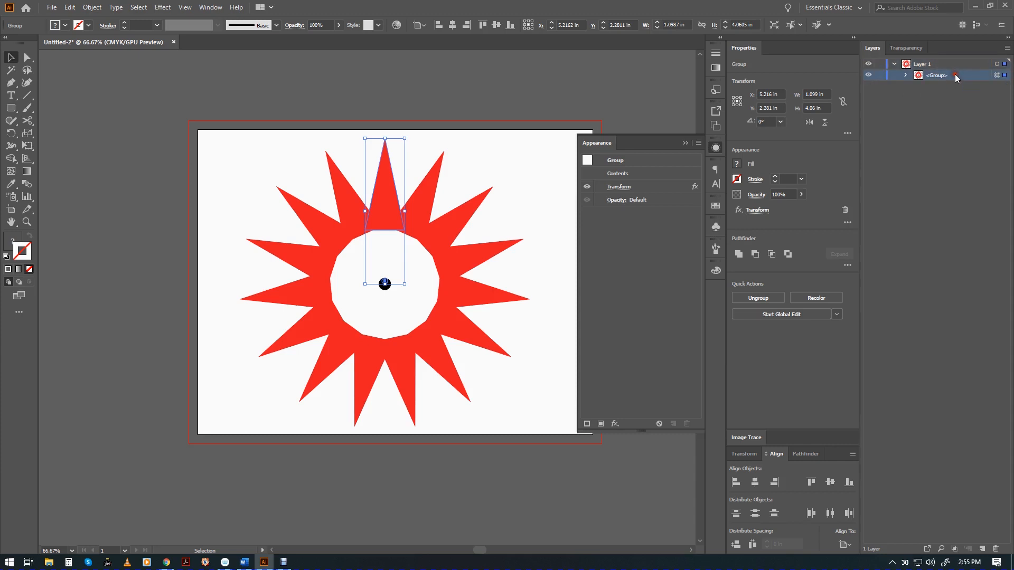
{"action": "left_click", "coordinate": [541, 157]}
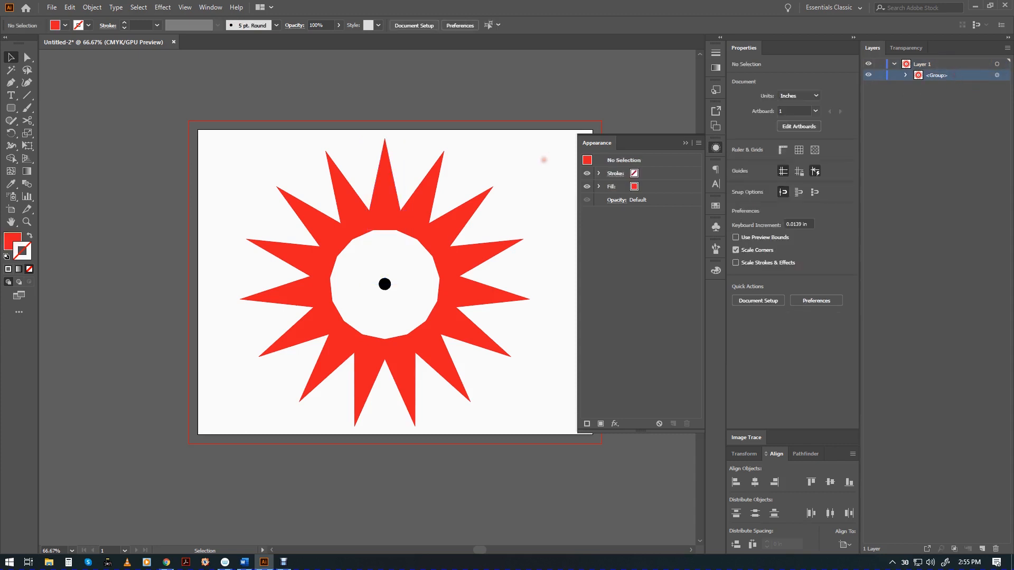
{"action": "left_click", "coordinate": [997, 75]}
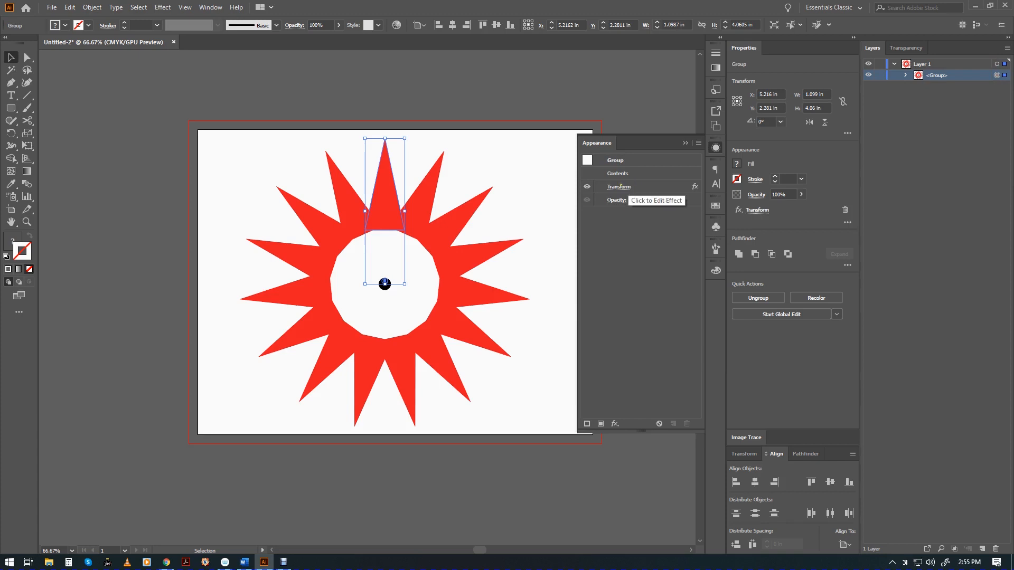
Step: Edit the group's Transform effect to 10 copies with a rotation angle of 36°
{"action": "left_click", "coordinate": [619, 186]}
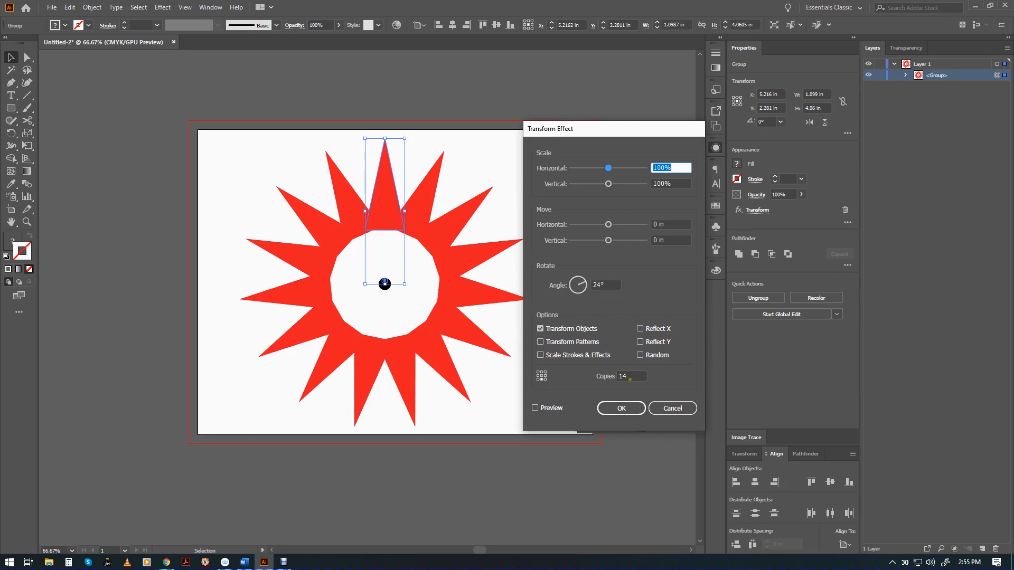
{"action": "left_click_drag", "start_coordinate": [631, 377], "coordinate": [581, 376]}
{"action": "type", "text": "10"}
{"action": "key", "text": "shift+Tab"}
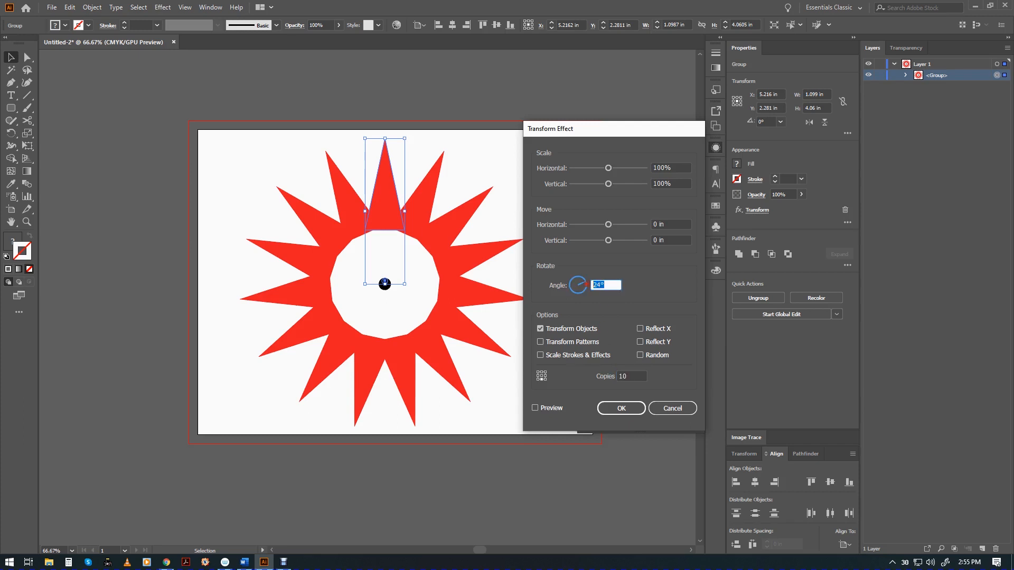
{"action": "type", "text": "360"}
{"action": "key", "text": "Return"}
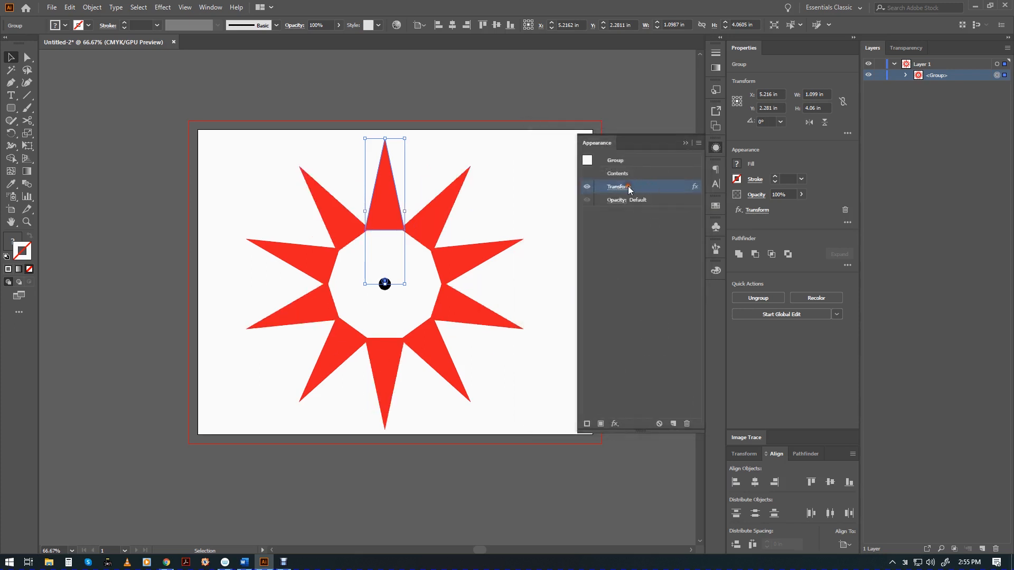
Step: Reduce the Transform effect to 9 copies, apply it, and collapse the appearance settings
{"action": "left_click", "coordinate": [627, 186]}
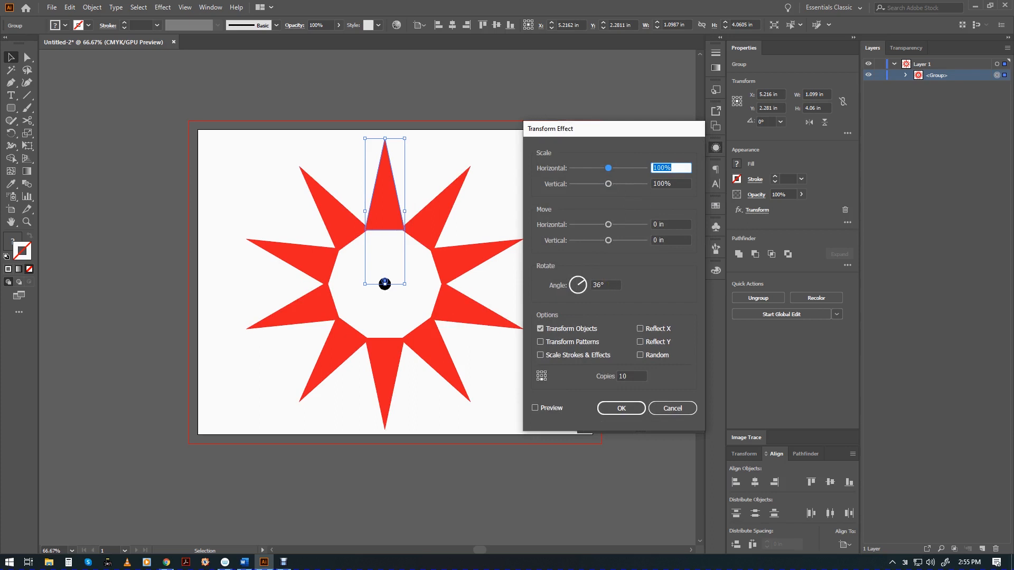
{"action": "left_click_drag", "start_coordinate": [636, 377], "coordinate": [602, 378]}
{"action": "type", "text": "9"}
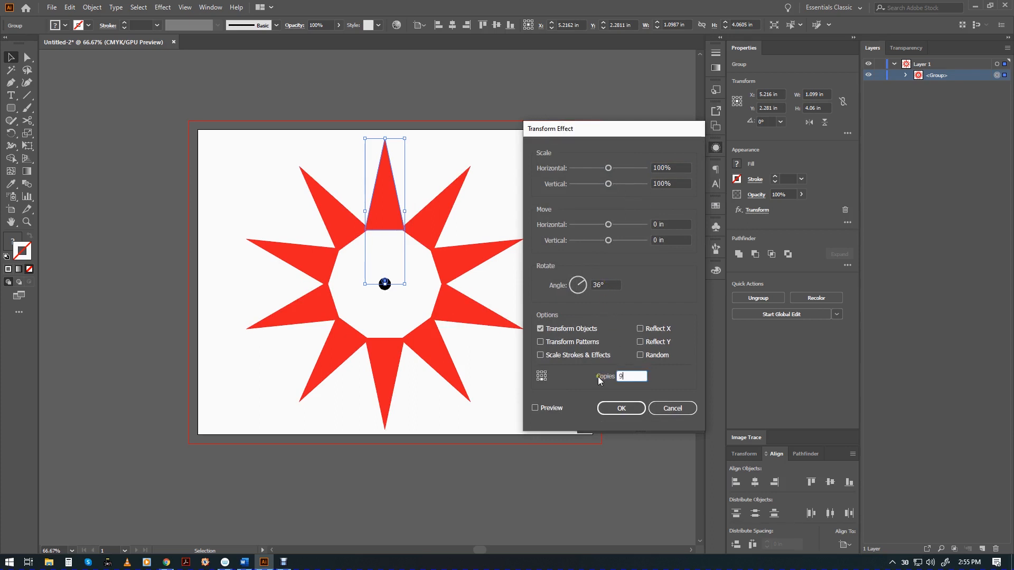
{"action": "left_click", "coordinate": [625, 410]}
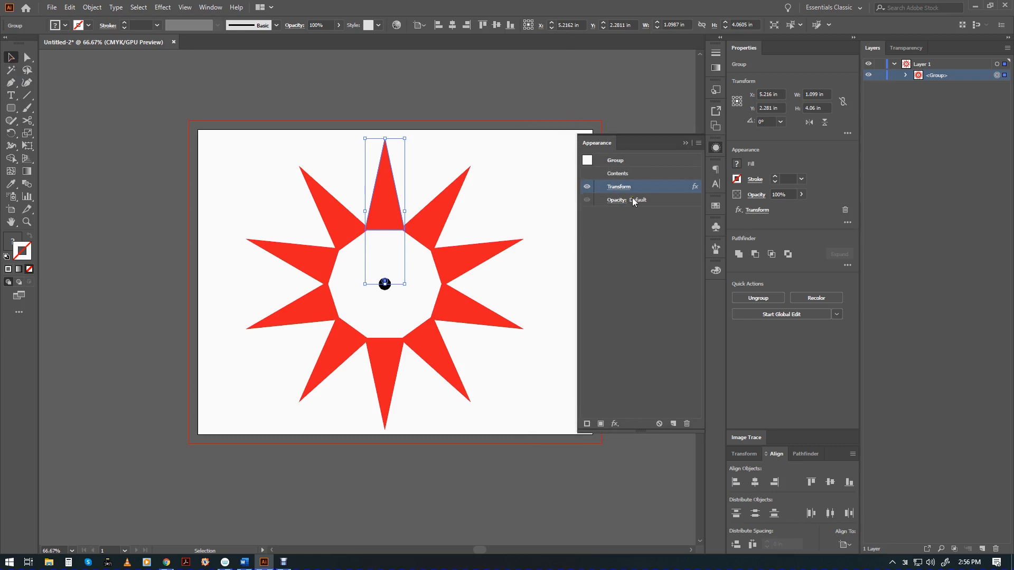
{"action": "left_click", "coordinate": [685, 143]}
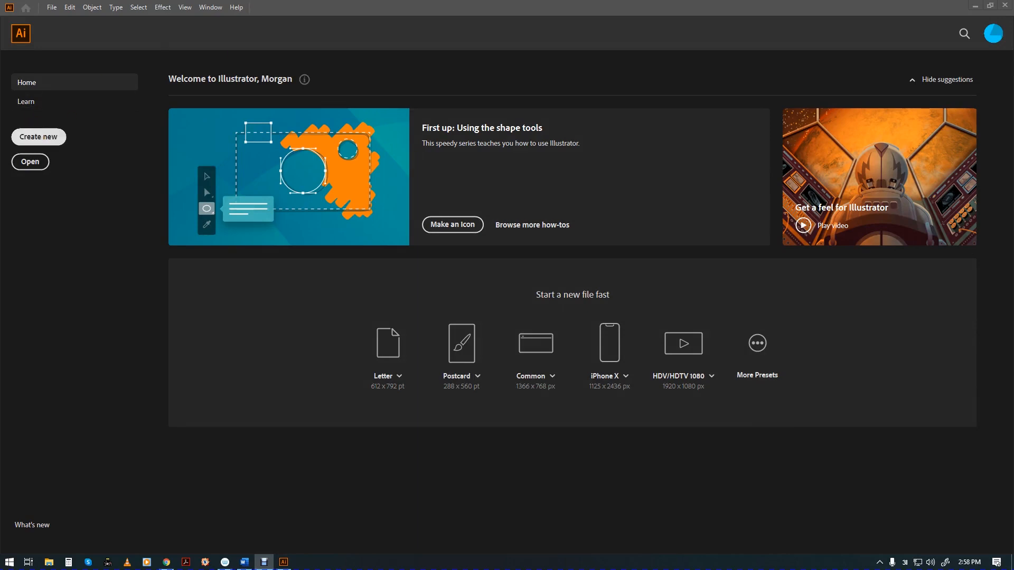
Step: Create a new landscape Letter document, 11 x 8.5 in, with one artboard and 0.25 in bleed on all sides
{"action": "left_click", "coordinate": [43, 137]}
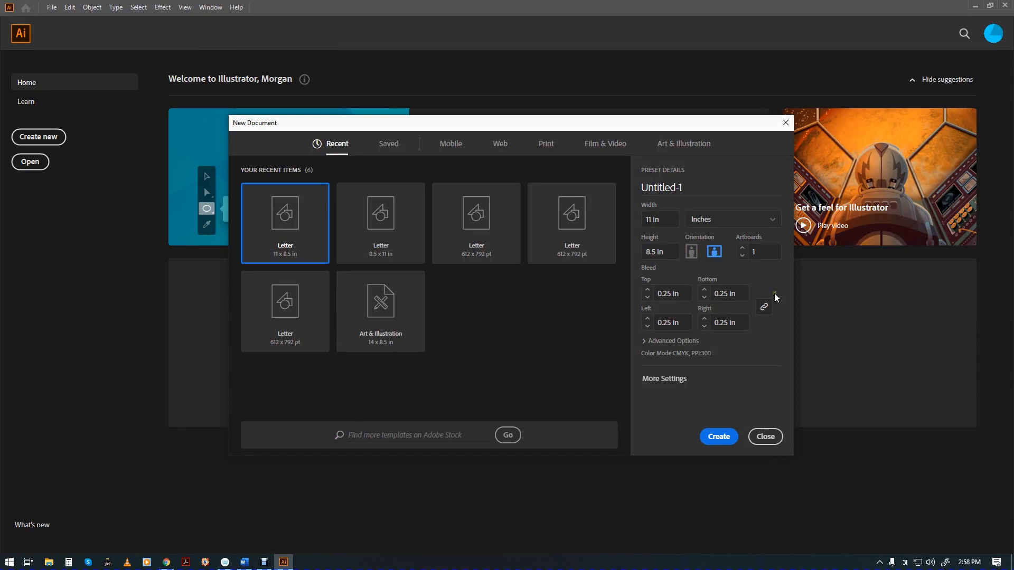
{"action": "left_click", "coordinate": [764, 252]}
{"action": "left_click", "coordinate": [722, 438]}
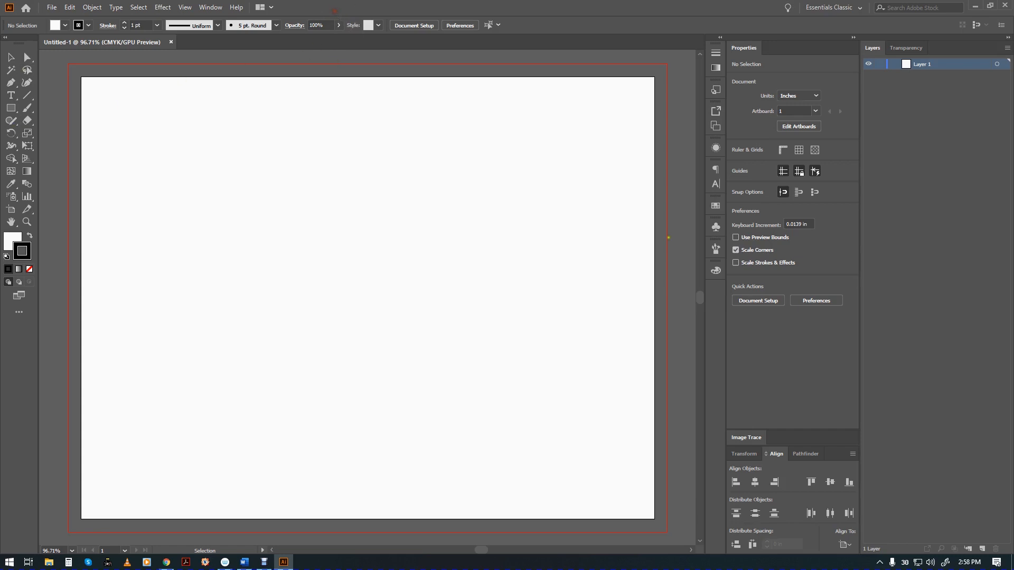
Step: Show the rulers and place a horizontal guide at about 5 in and a vertical guide at about 4.3 in
{"action": "key", "text": "ctrl+r"}
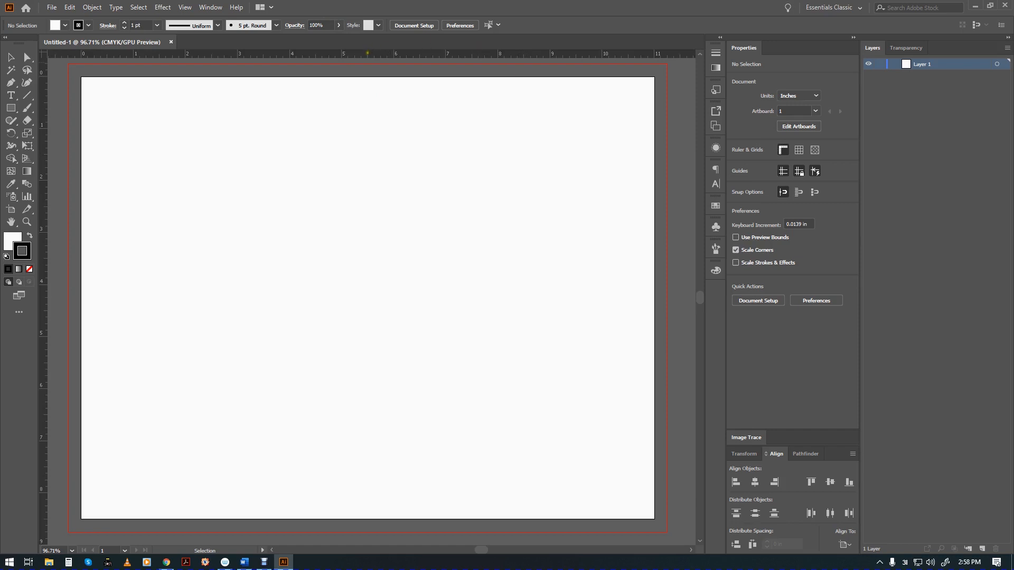
{"action": "left_click_drag", "start_coordinate": [366, 53], "coordinate": [369, 340]}
{"action": "left_click_drag", "start_coordinate": [41, 314], "coordinate": [306, 344]}
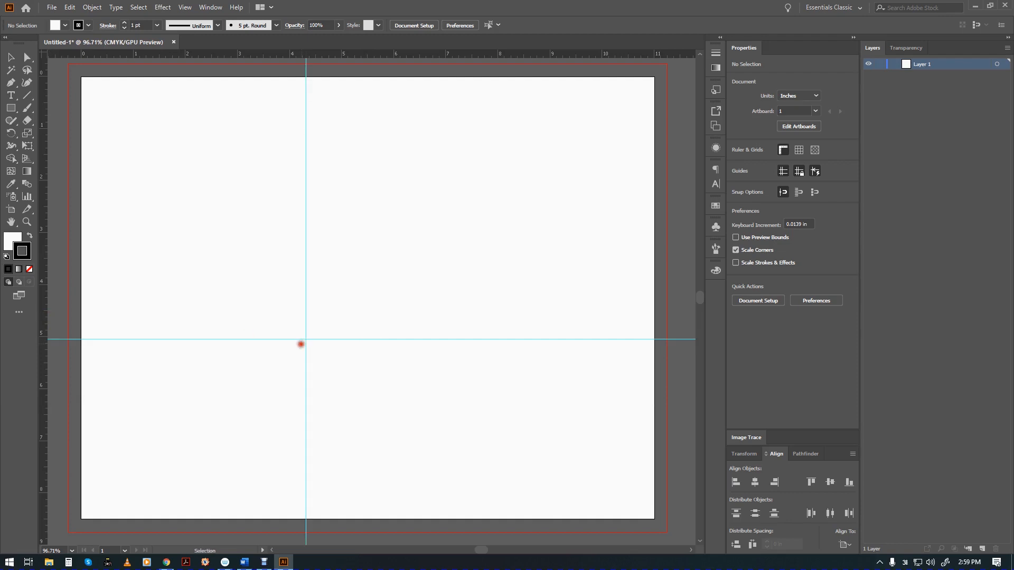
Step: Unlock the guides and align the horizontal guide to the vertical center of the artboard
{"action": "left_click", "coordinate": [184, 7]}
{"action": "mouse_move", "coordinate": [223, 400]}
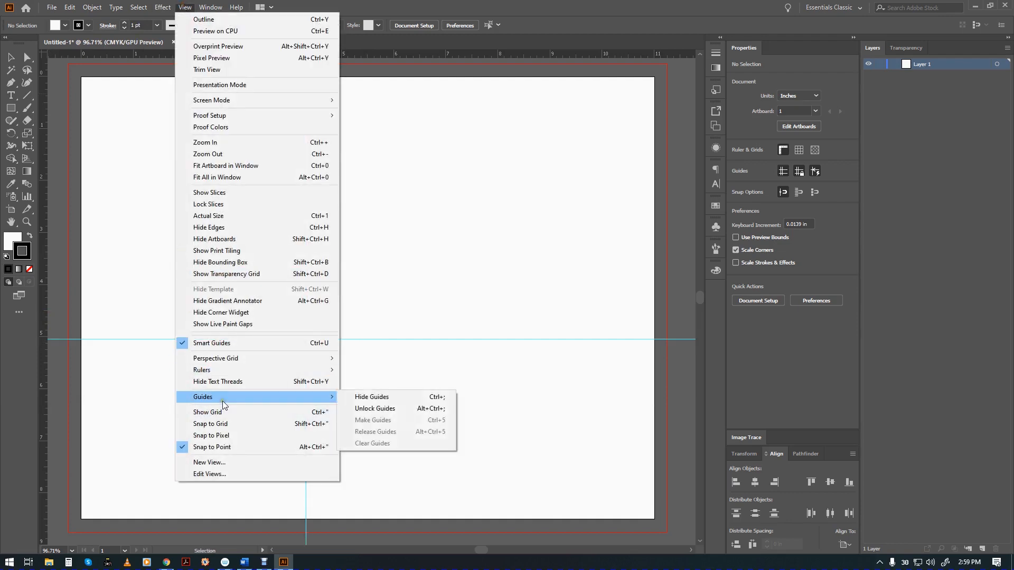
{"action": "left_click", "coordinate": [357, 410]}
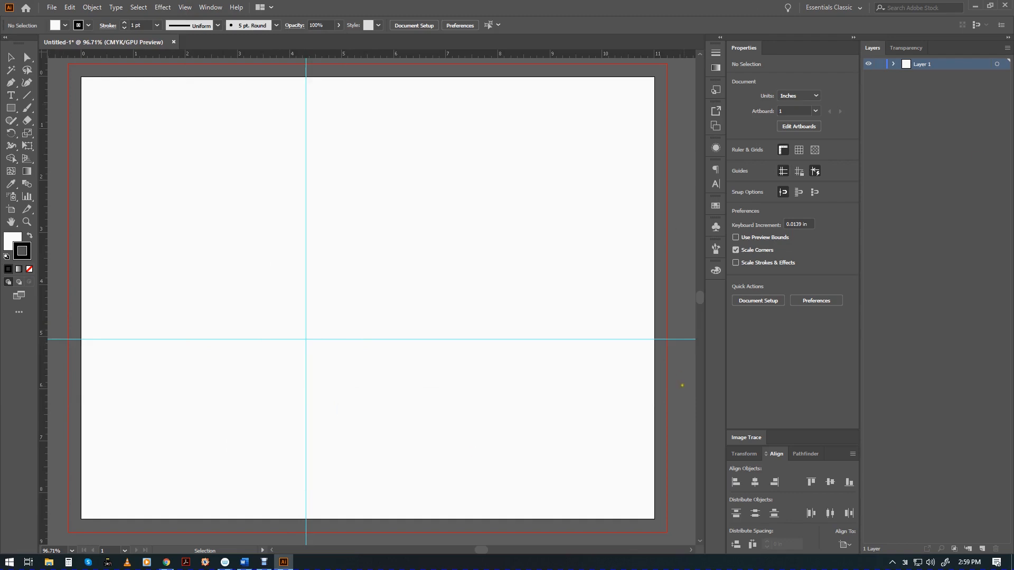
{"action": "left_click", "coordinate": [13, 57]}
{"action": "left_click_drag", "start_coordinate": [685, 339], "coordinate": [686, 339]}
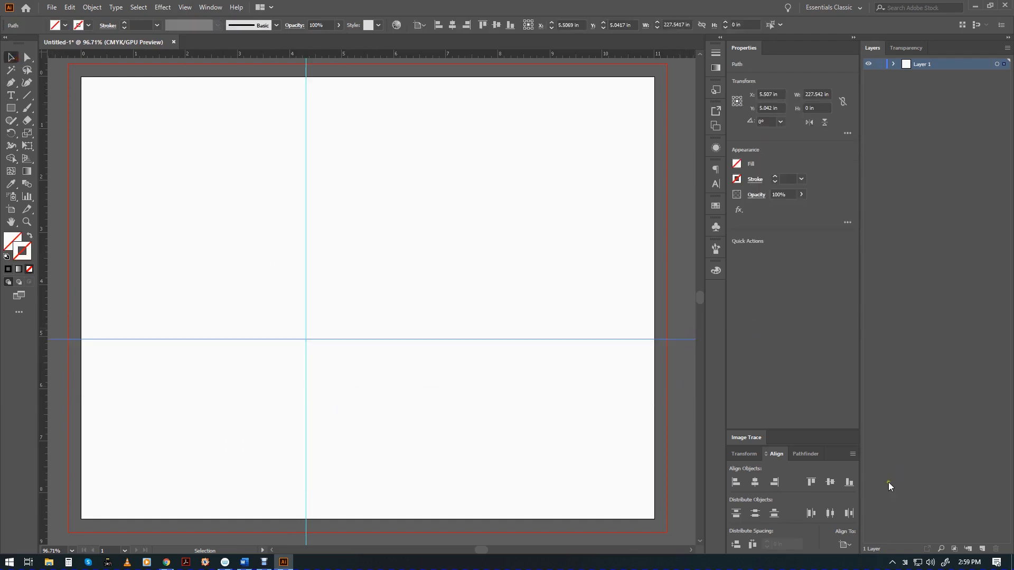
{"action": "left_click", "coordinate": [849, 544]}
{"action": "left_click", "coordinate": [855, 534]}
{"action": "left_click", "coordinate": [828, 482]}
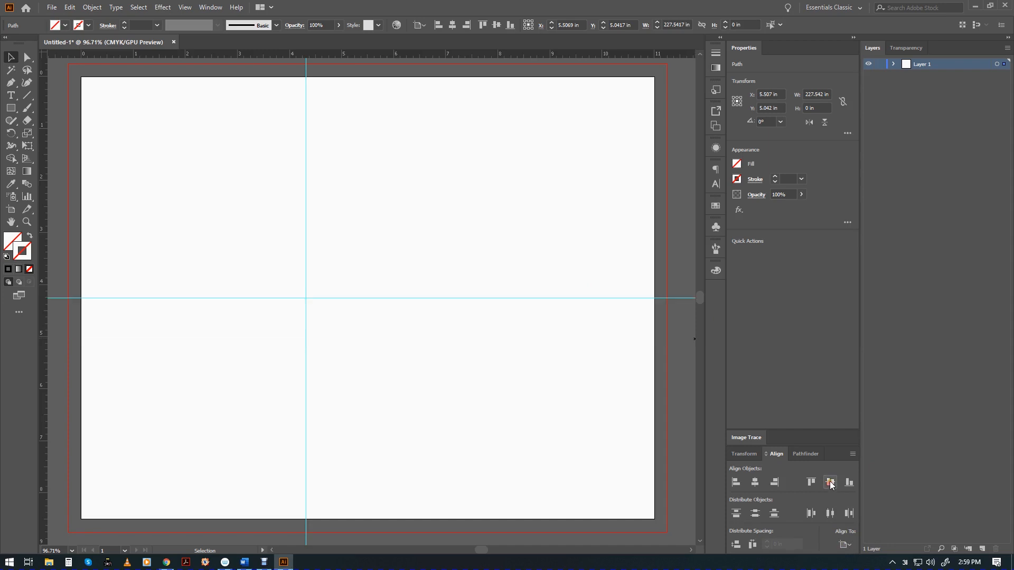
Step: Center the vertical guide horizontally on the artboard and group it with the horizontal guide
{"action": "left_click", "coordinate": [307, 71]}
{"action": "left_click", "coordinate": [755, 482]}
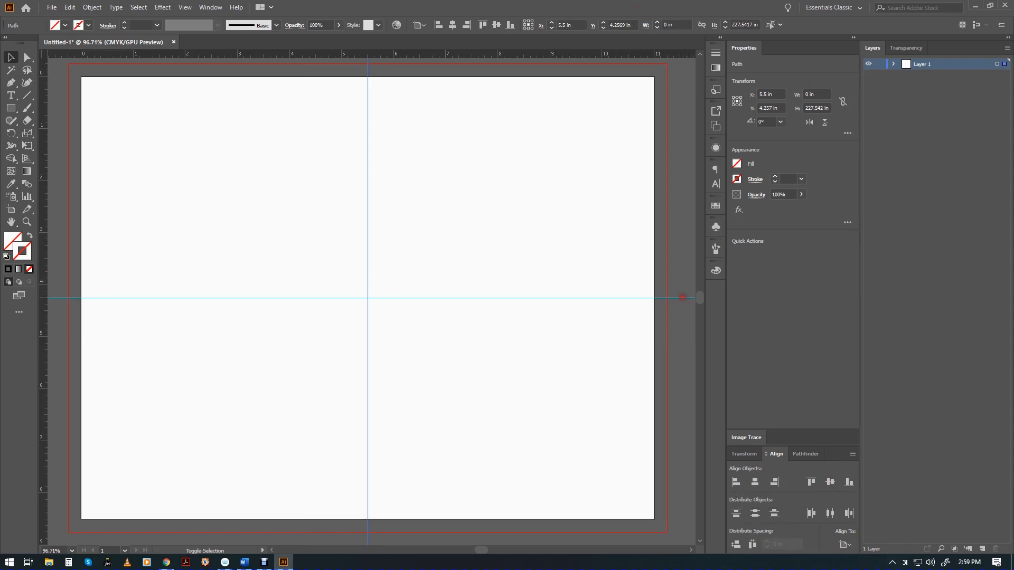
{"action": "left_click", "coordinate": [682, 298], "text": "shift"}
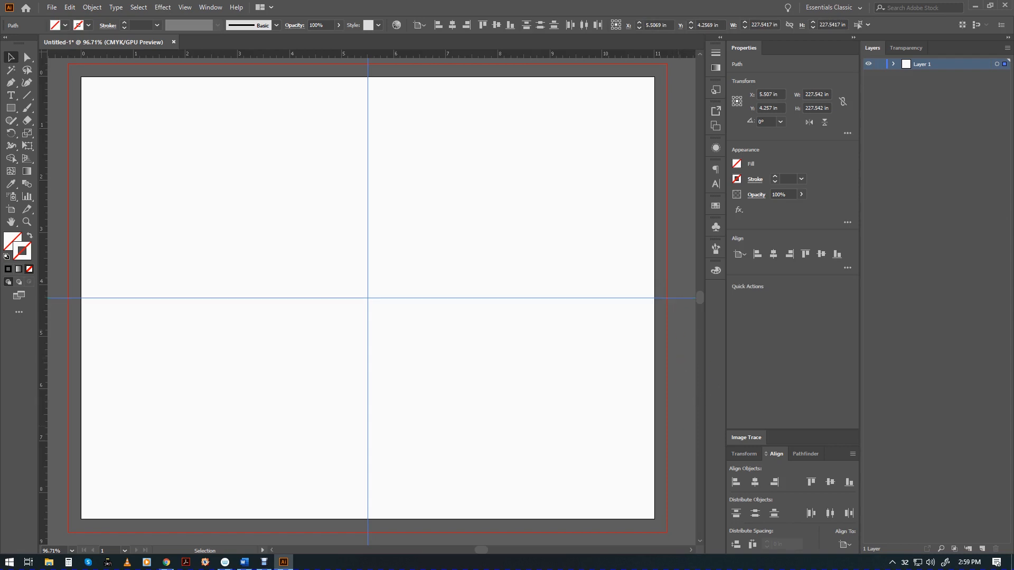
{"action": "key", "text": "ctrl+g"}
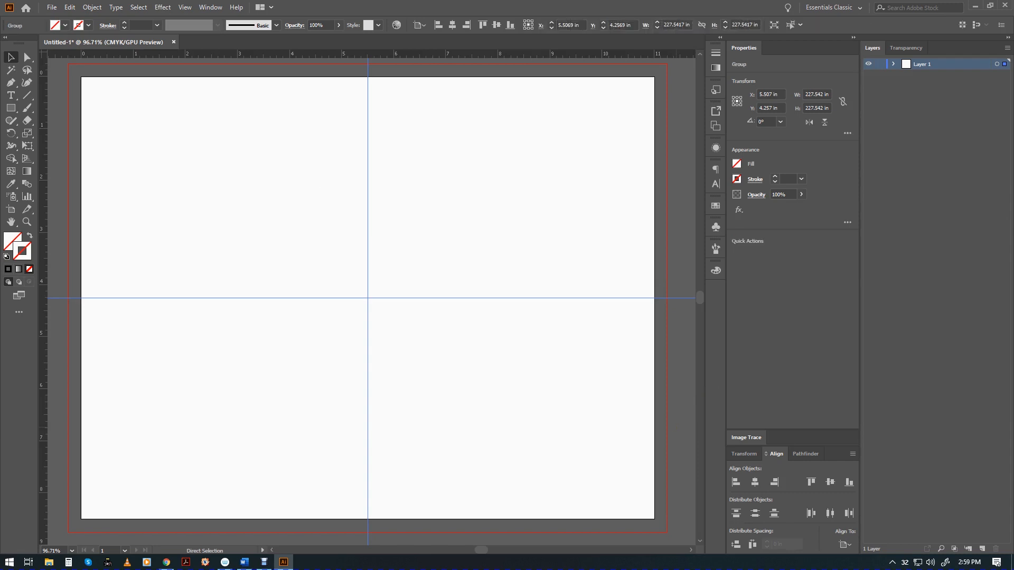
Step: Expand Layer 1 and rename the group of guides to "guide group 1"
{"action": "left_click", "coordinate": [893, 65]}
{"action": "left_click", "coordinate": [905, 76]}
{"action": "left_click", "coordinate": [905, 76]}
{"action": "double_click", "coordinate": [938, 75]}
{"action": "type", "text": "g"}
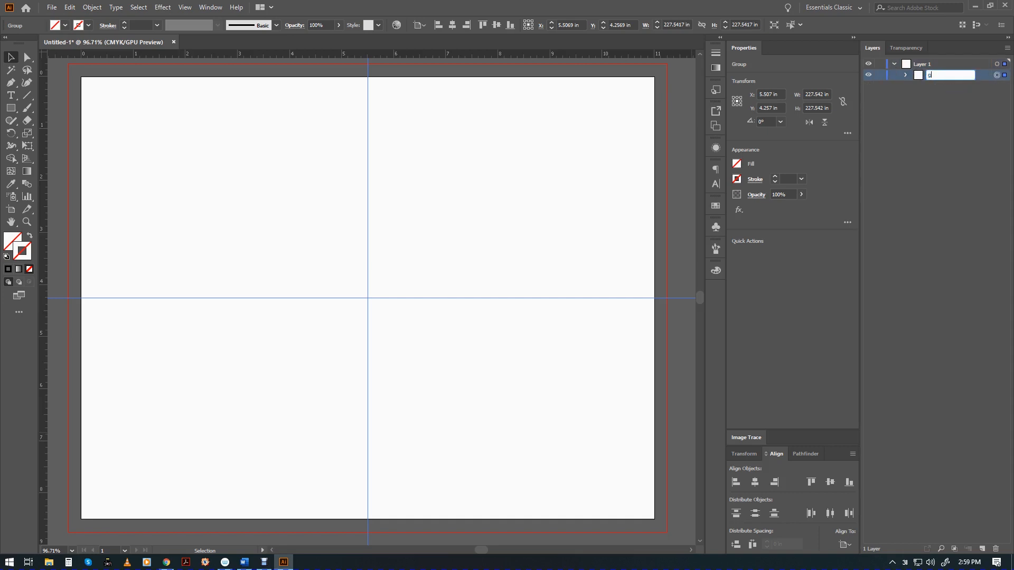
{"action": "type", "text": "uide group 1"}
{"action": "key", "text": "Return"}
Step: Duplicate guide group 1 within Layer 1 and rename the copy to "guide group 2"
{"action": "left_click", "coordinate": [919, 78]}
{"action": "left_click_drag", "start_coordinate": [919, 70], "coordinate": [920, 69]}
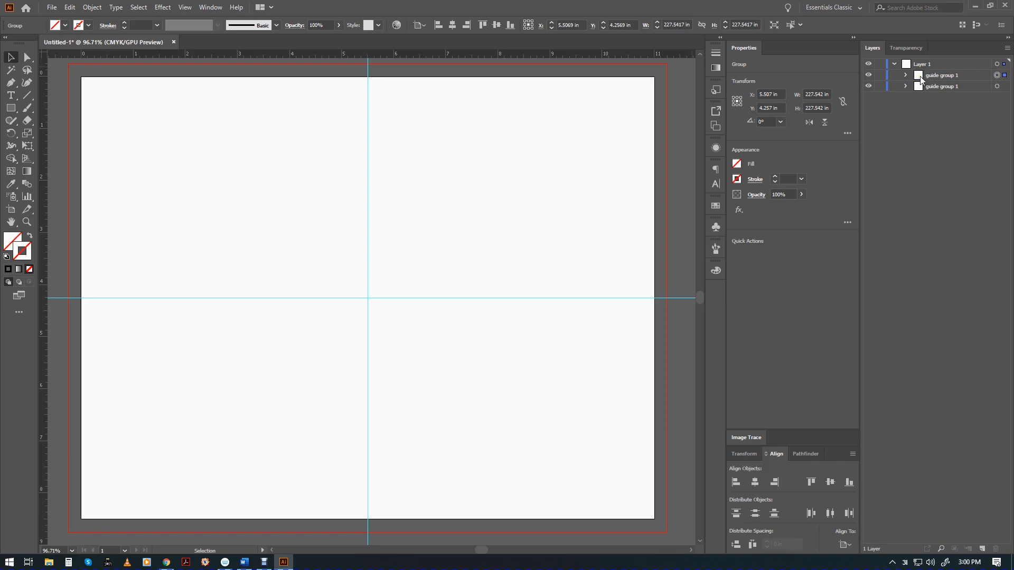
{"action": "double_click", "coordinate": [949, 78]}
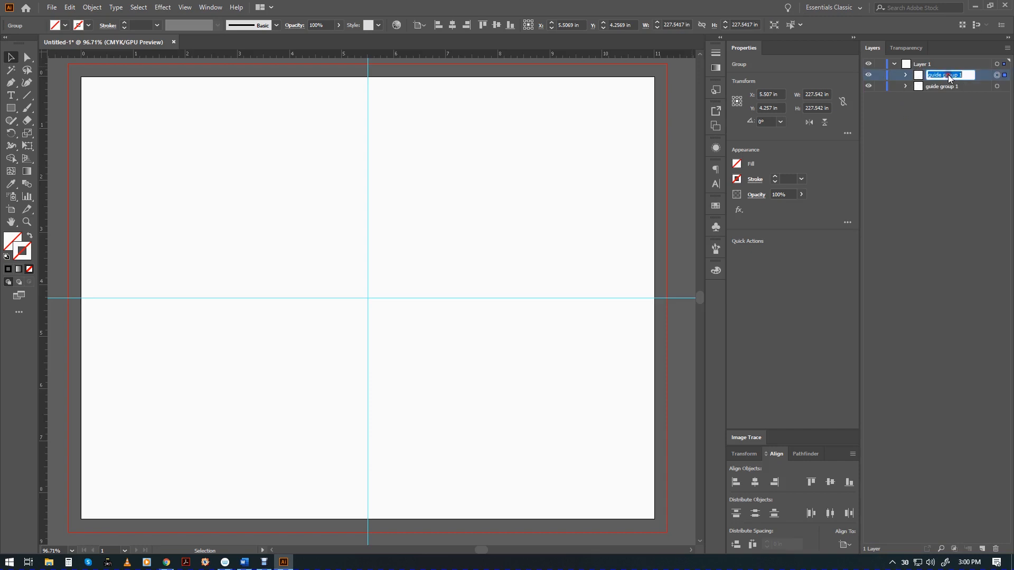
{"action": "key", "text": "Right"}
{"action": "key", "text": "BackSpace"}
{"action": "type", "text": "2"}
{"action": "key", "text": "Return"}
Step: Duplicate guide group 2 and rename the upper copy to "guide group 3"
{"action": "left_click_drag", "start_coordinate": [949, 75], "coordinate": [948, 70]}
{"action": "double_click", "coordinate": [948, 79]}
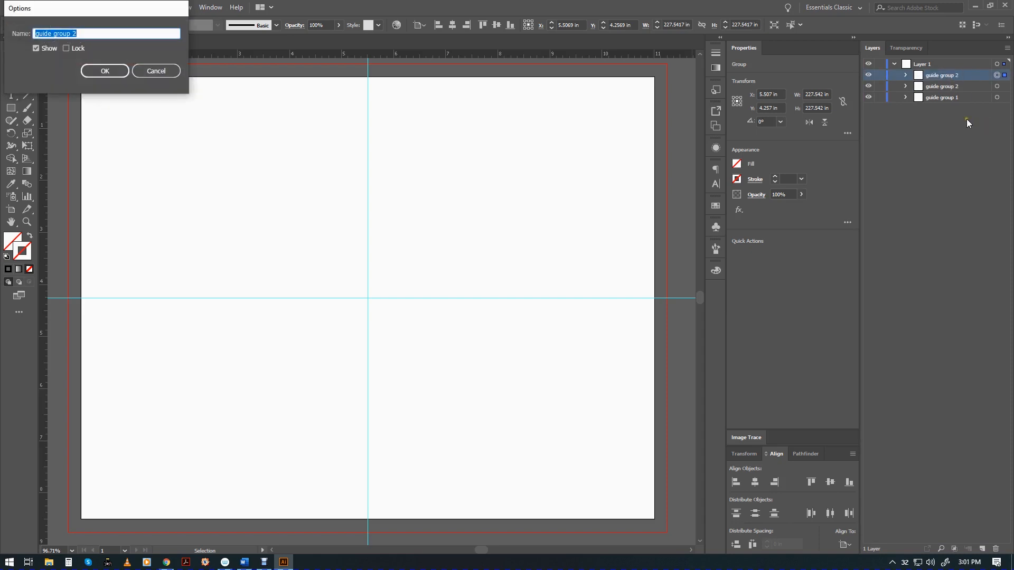
{"action": "key", "text": "End"}
{"action": "key", "text": "BackSpace"}
{"action": "type", "text": "3"}
{"action": "key", "text": "Return"}
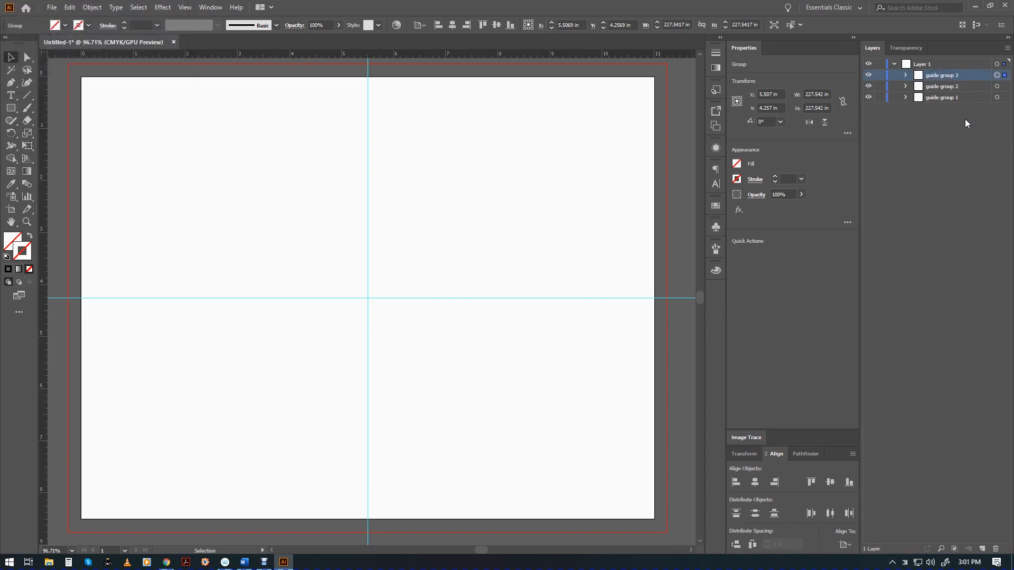
Step: Target guide group 2 and rotate it by 30°
{"action": "left_click", "coordinate": [937, 86]}
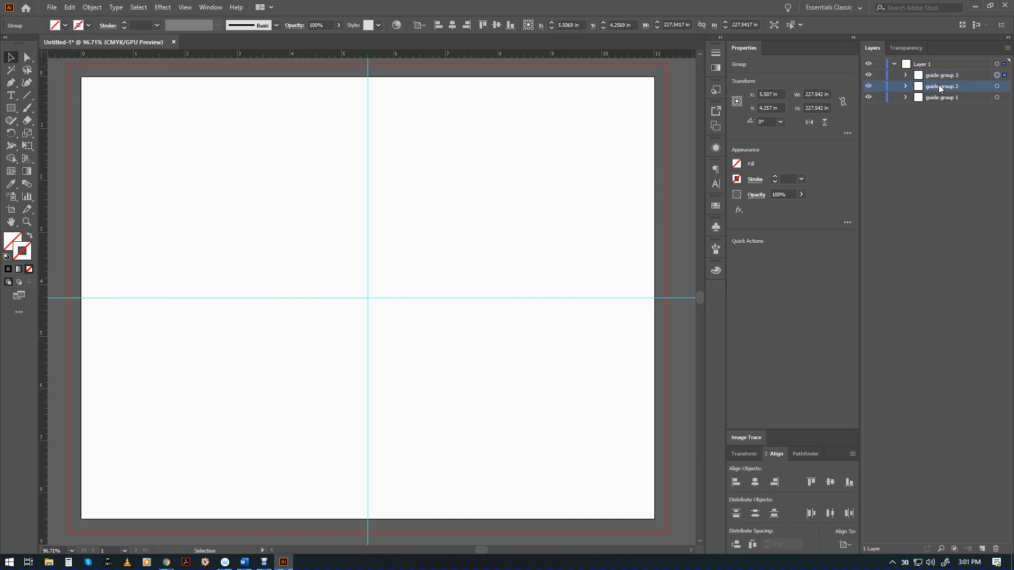
{"action": "left_click", "coordinate": [996, 86]}
{"action": "left_click", "coordinate": [781, 121]}
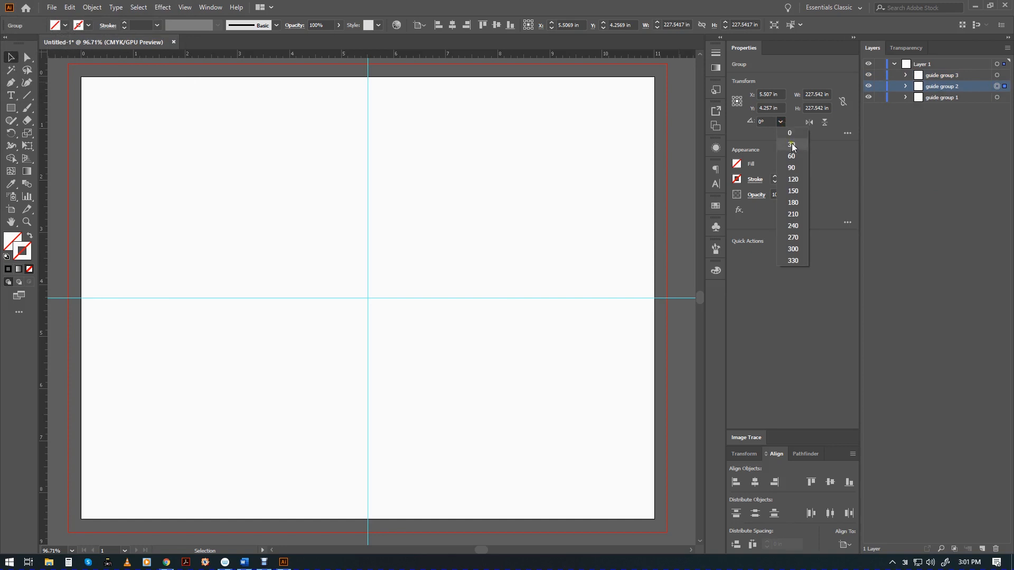
{"action": "left_click", "coordinate": [791, 145]}
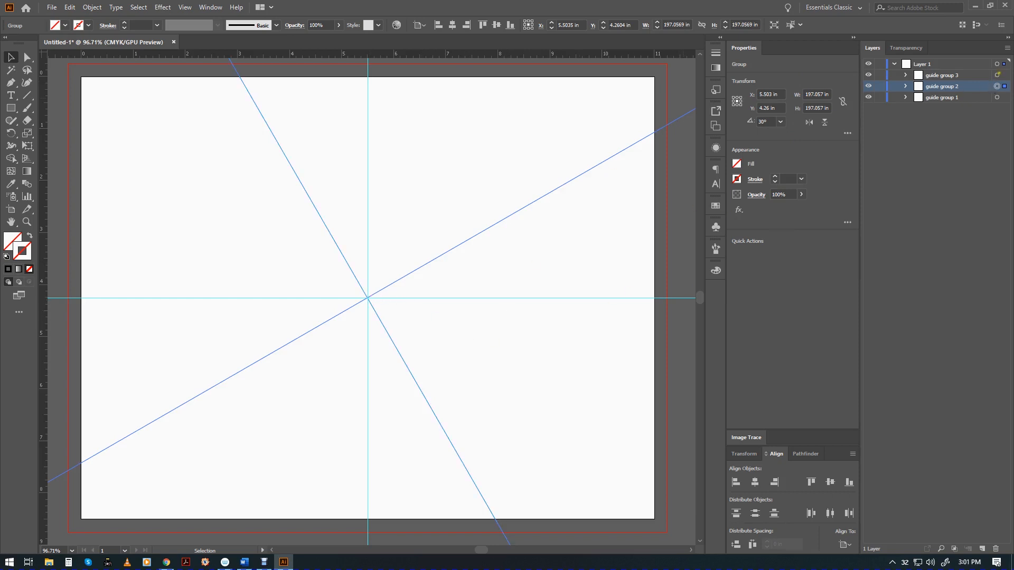
Step: Target guide group 3, rotate it by 60°, and deselect the guides
{"action": "left_click", "coordinate": [997, 75]}
{"action": "left_click", "coordinate": [779, 121]}
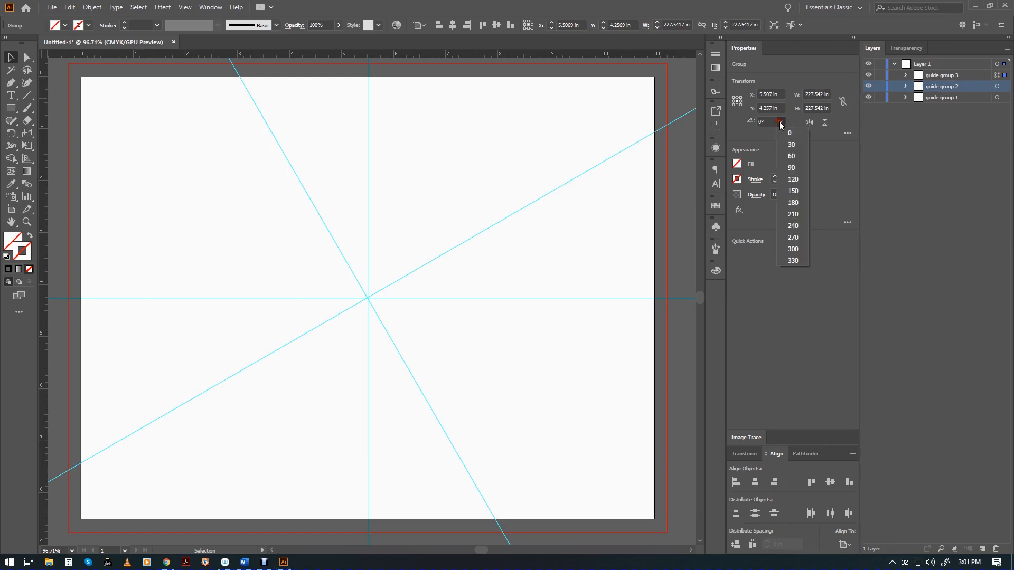
{"action": "left_click", "coordinate": [796, 155]}
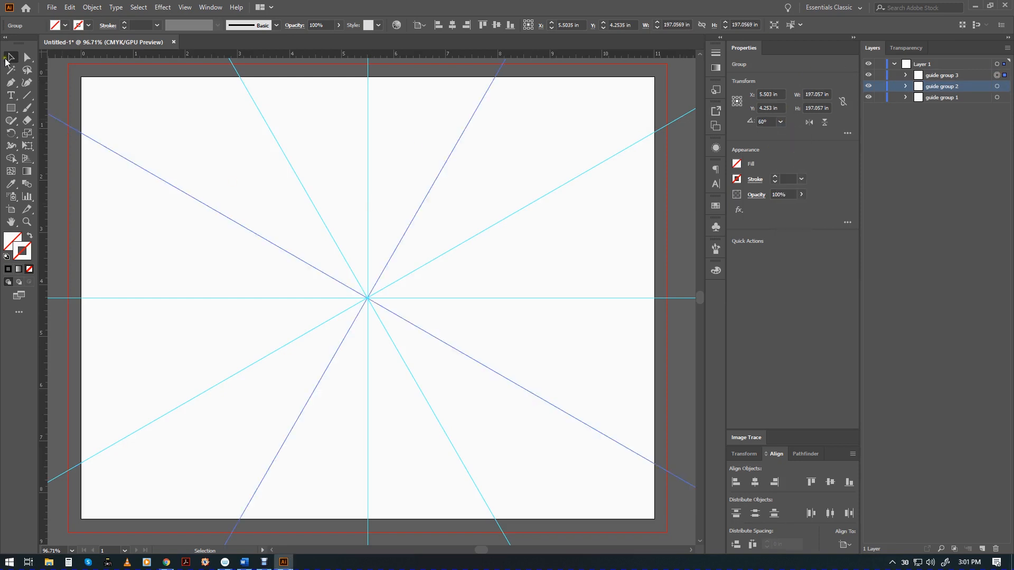
{"action": "scroll", "coordinate": [358, 235], "scroll_direction": "down", "scroll_amount": 1}
{"action": "scroll", "coordinate": [359, 235], "scroll_direction": "down", "scroll_amount": 2}
{"action": "left_click", "coordinate": [199, 288]}
{"action": "scroll", "coordinate": [199, 289], "scroll_direction": "up", "scroll_amount": 2}
{"action": "scroll", "coordinate": [200, 289], "scroll_direction": "up", "scroll_amount": 1}
{"action": "left_click_drag", "start_coordinate": [482, 276], "coordinate": [267, 368]}
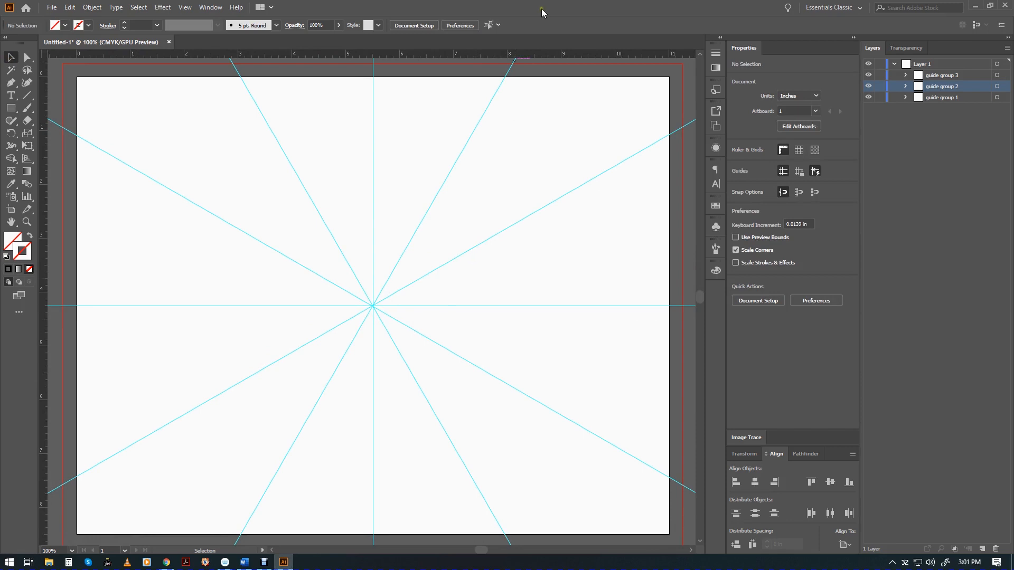
Step: Collapse Layer 1 and add a new layer above it
{"action": "left_click", "coordinate": [898, 64]}
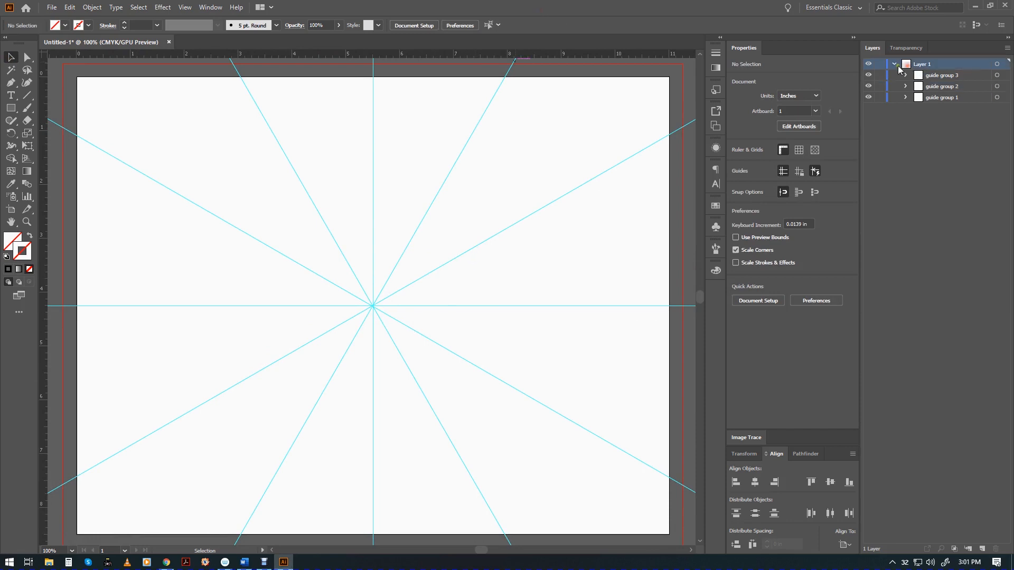
{"action": "left_click", "coordinate": [894, 65]}
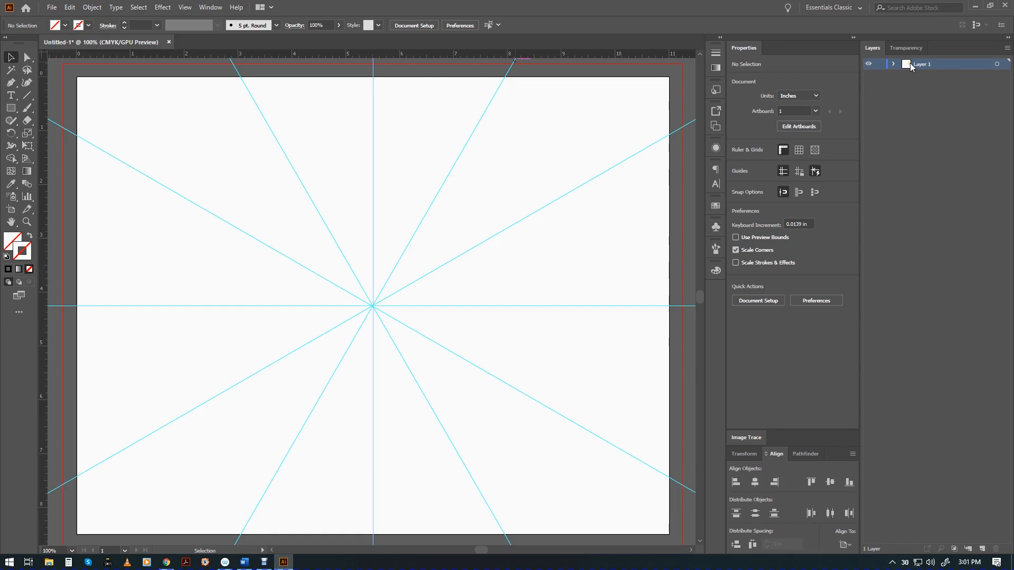
{"action": "left_click", "coordinate": [981, 548]}
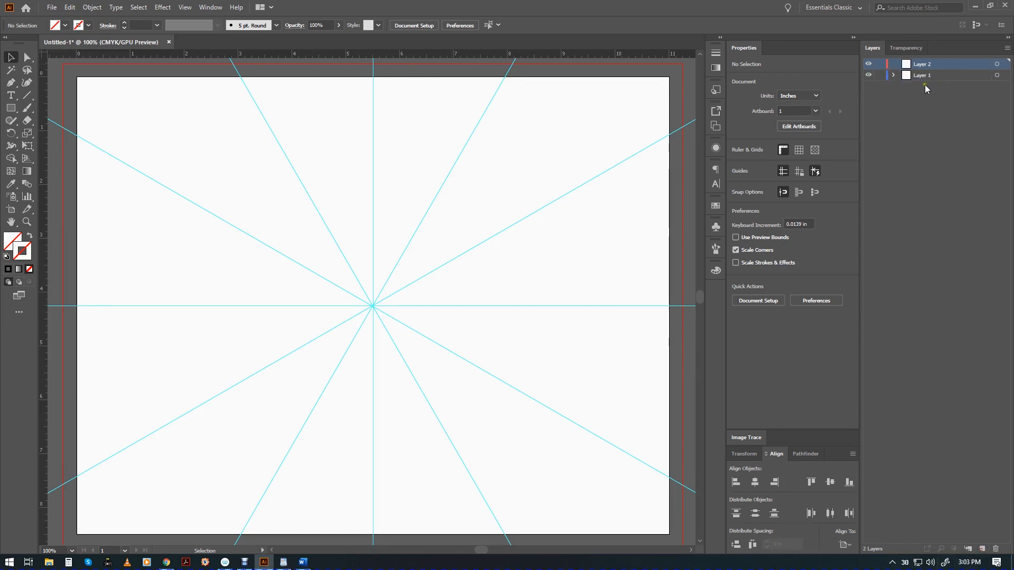
Step: Draw a circle about 8.14 in across from the guides' intersection on Layer 2, with no fill and a 1 pt black stroke
{"action": "left_click_drag", "start_coordinate": [13, 110], "coordinate": [62, 134]}
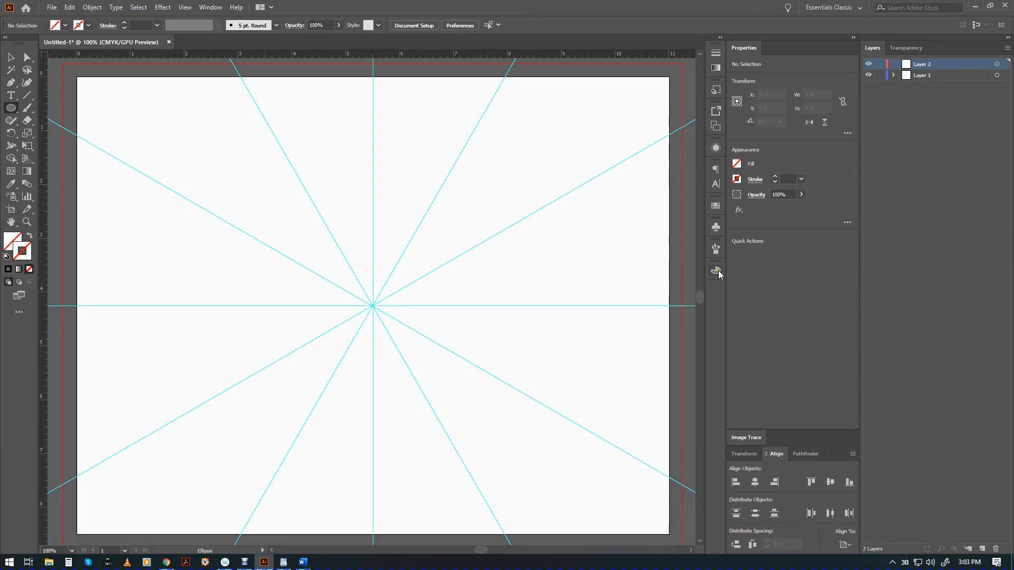
{"action": "left_click", "coordinate": [775, 177]}
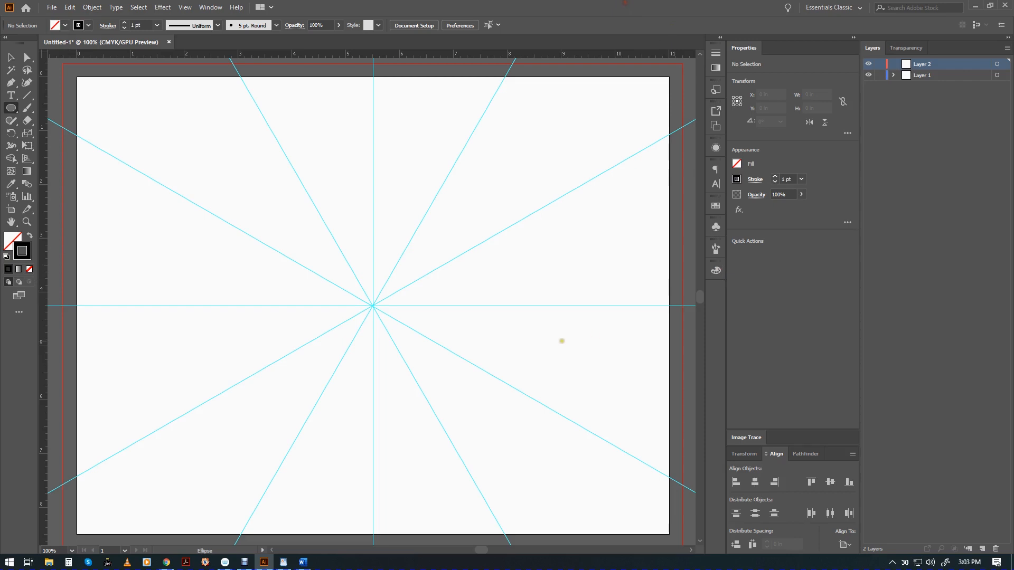
{"action": "left_click_drag", "start_coordinate": [372, 305], "coordinate": [590, 503]}
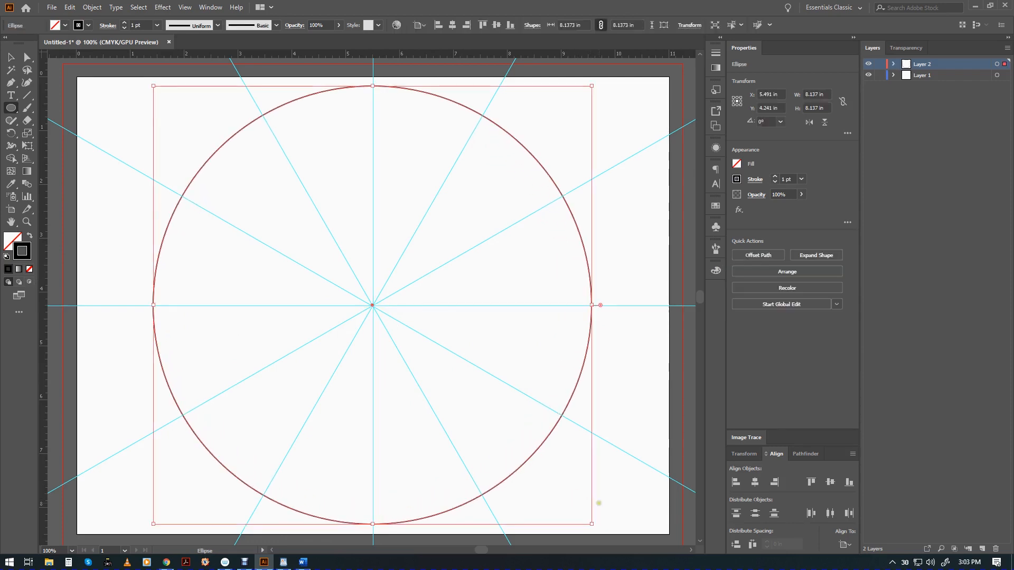
{"action": "left_click", "coordinate": [10, 57]}
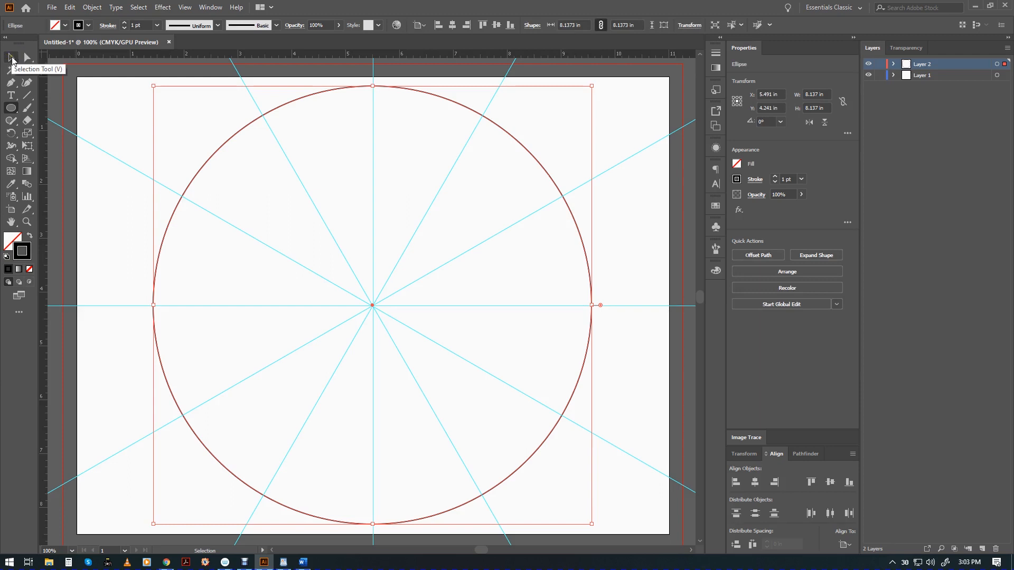
{"action": "left_click", "coordinate": [10, 57]}
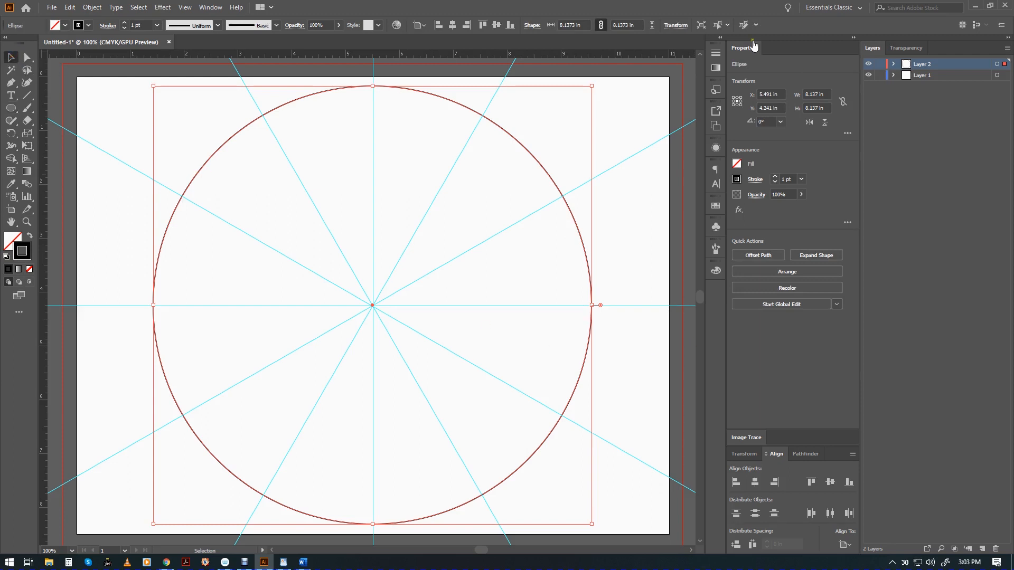
Step: Target the whole of Layer 2 and apply a Transform effect with a 30° rotation angle and 11 copies
{"action": "left_click", "coordinate": [893, 65]}
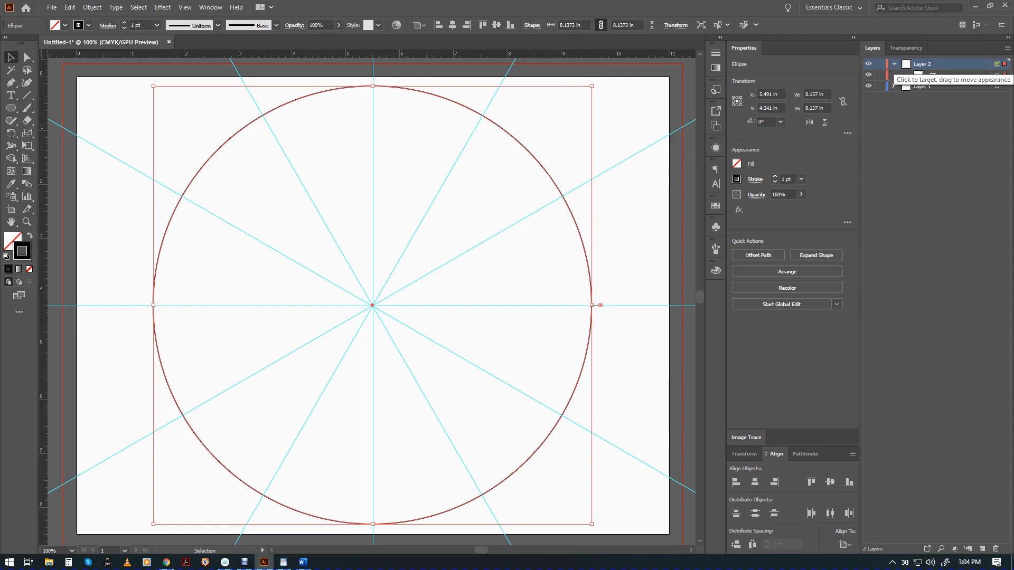
{"action": "left_click", "coordinate": [162, 6]}
{"action": "mouse_move", "coordinate": [180, 96]}
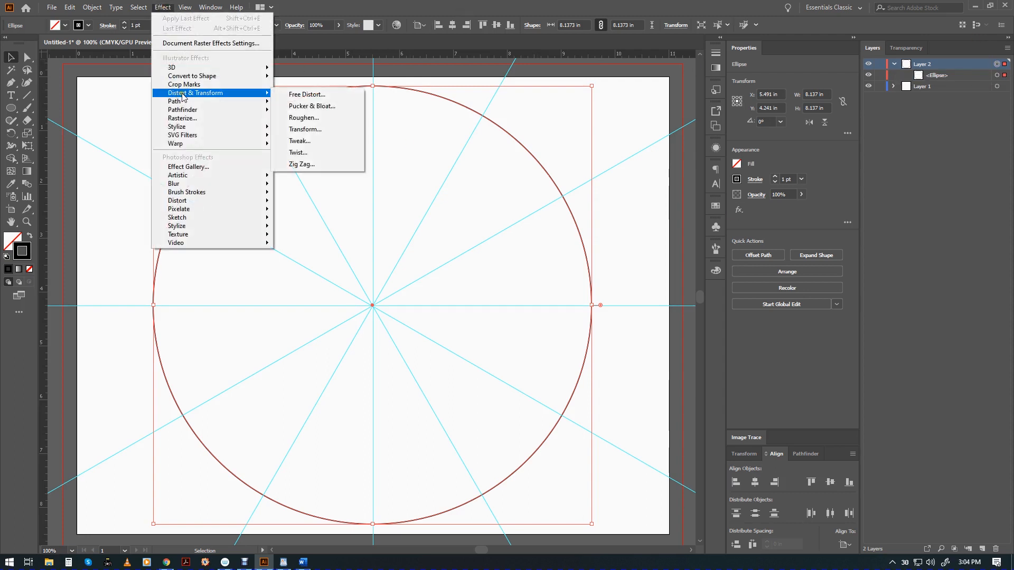
{"action": "left_click", "coordinate": [306, 128]}
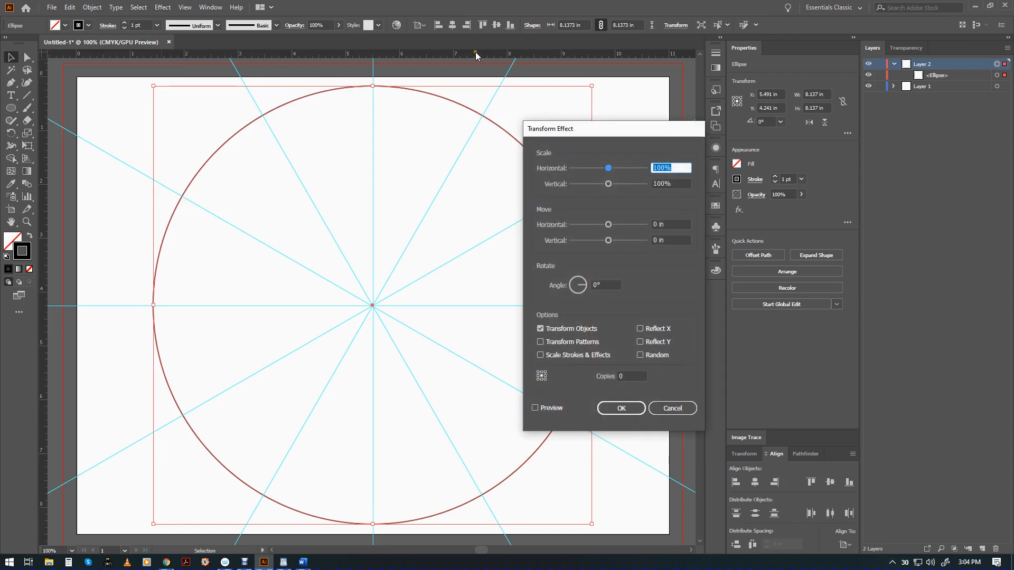
{"action": "left_click", "coordinate": [602, 285]}
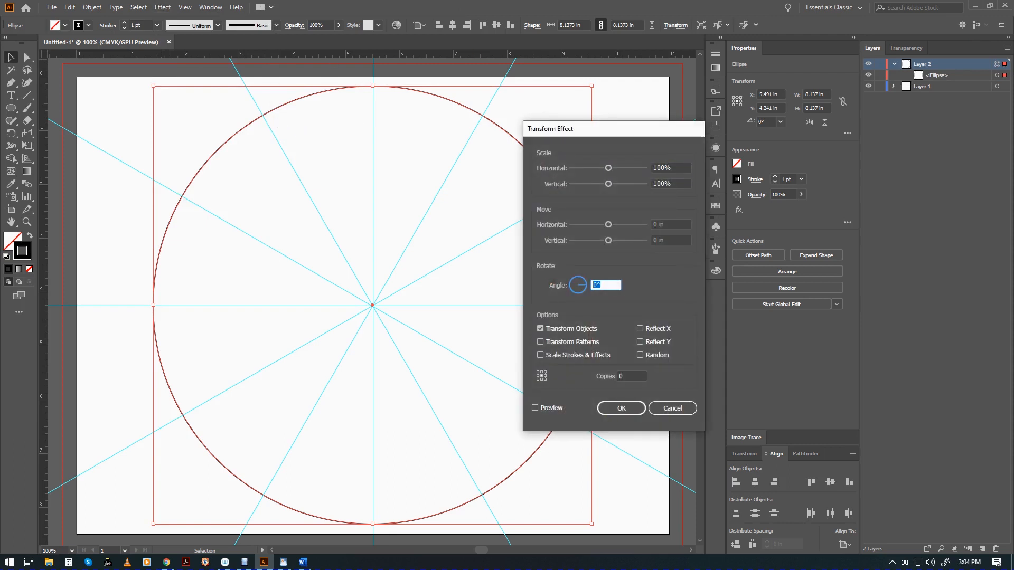
{"action": "type", "text": "3"}
{"action": "key", "text": "Tab"}
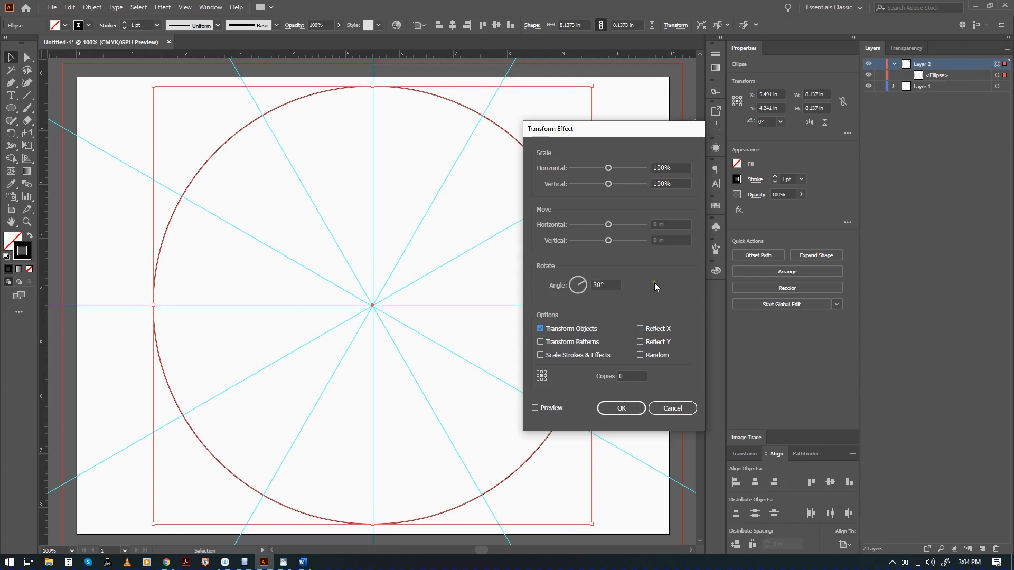
{"action": "left_click", "coordinate": [597, 376]}
{"action": "type", "text": "11"}
{"action": "key", "text": "Tab"}
{"action": "left_click", "coordinate": [621, 408]}
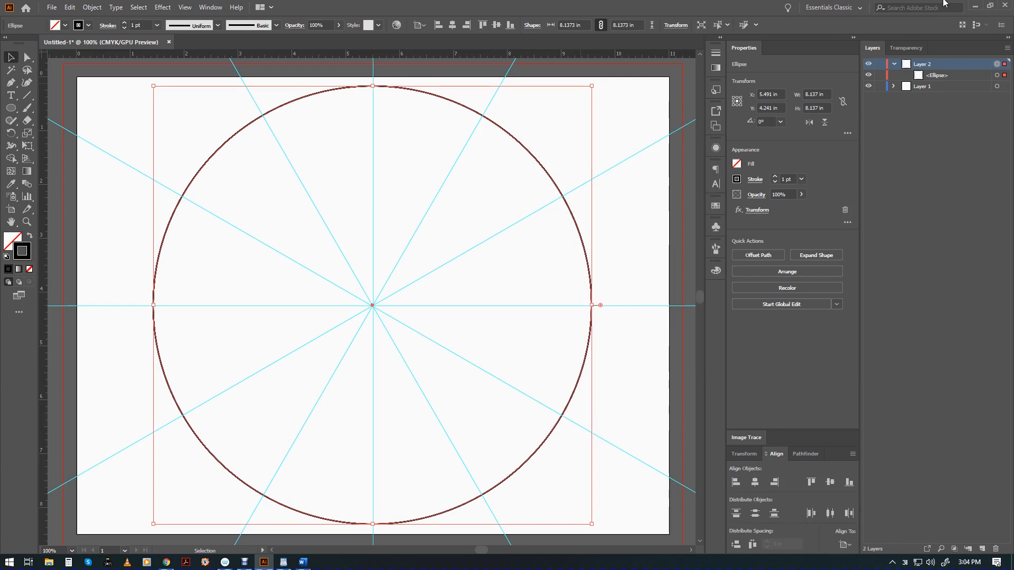
Step: Rename Layer 2 to "odd 12"
{"action": "double_click", "coordinate": [931, 63]}
{"action": "type", "text": "odd 12"}
{"action": "key", "text": "Return"}
{"action": "left_click", "coordinate": [879, 75]}
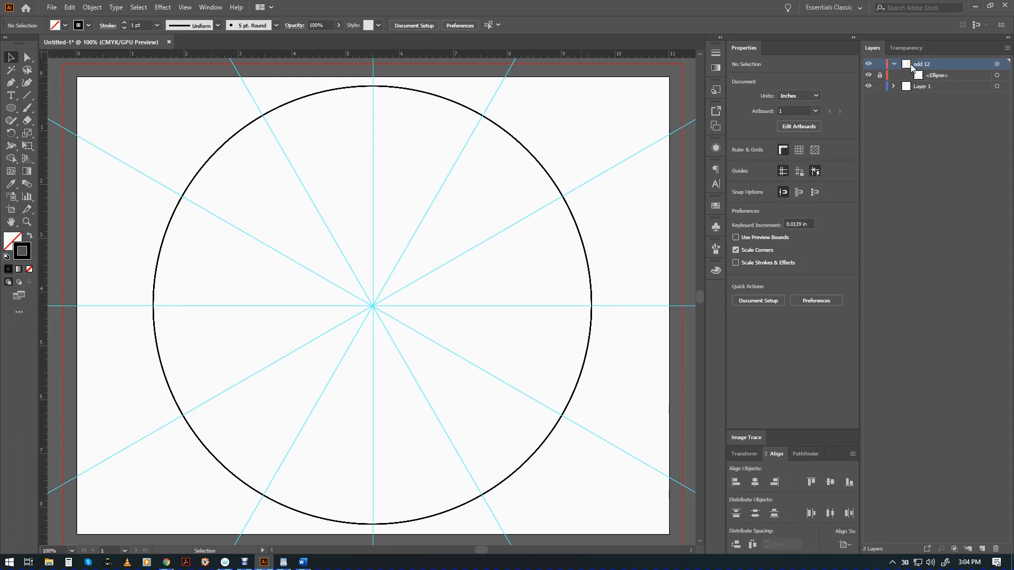
{"action": "left_click", "coordinate": [879, 75]}
Step: Draw a square about 0.65 in wide centered on the vertical guide inside the circle's upper half, with black fill and no stroke
{"action": "left_click", "coordinate": [933, 77]}
{"action": "left_click_drag", "start_coordinate": [10, 108], "coordinate": [58, 108]}
{"action": "mouse_move", "coordinate": [373, 185]}
{"action": "left_mouse_down"}
{"action": "mouse_move", "coordinate": [398, 205]}
{"action": "mouse_move", "coordinate": [391, 202]}
{"action": "left_mouse_up"}
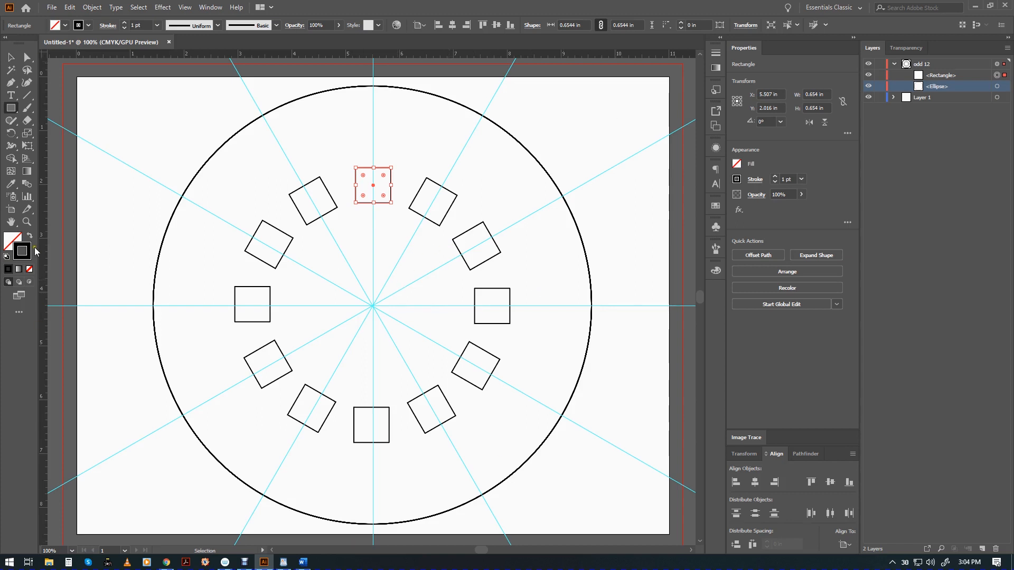
{"action": "left_click", "coordinate": [28, 234]}
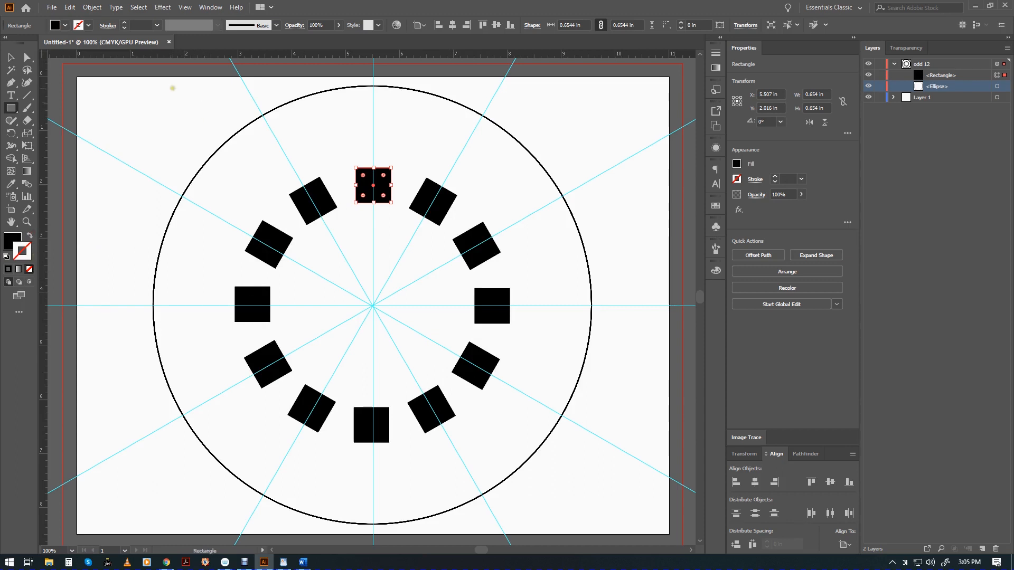
Step: Rotate the black square on the vertical guide 45° about its center to form a diamond
{"action": "left_click", "coordinate": [11, 132]}
{"action": "left_click_drag", "start_coordinate": [395, 160], "coordinate": [372, 143]}
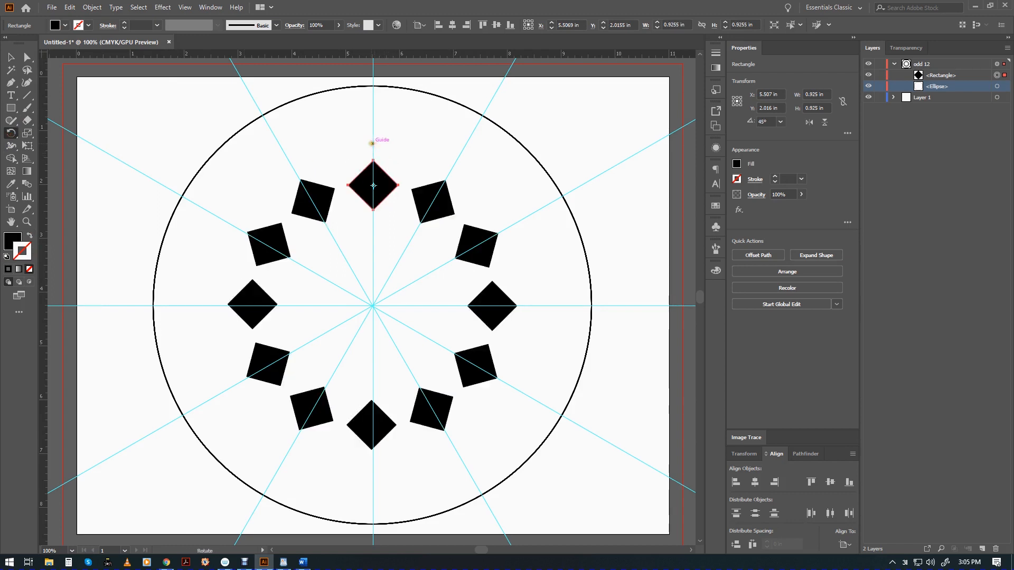
{"action": "key", "text": "v"}
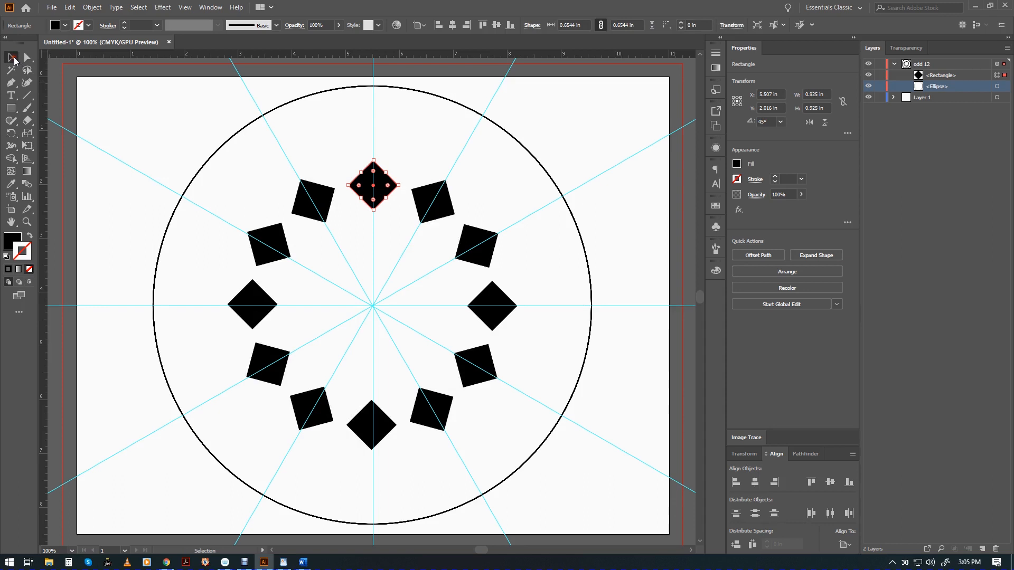
Step: Apply a Pucker & Bloat effect of -20% to the rotated square, with preview on, and deselect it
{"action": "left_click", "coordinate": [138, 7]}
{"action": "mouse_move", "coordinate": [164, 7]}
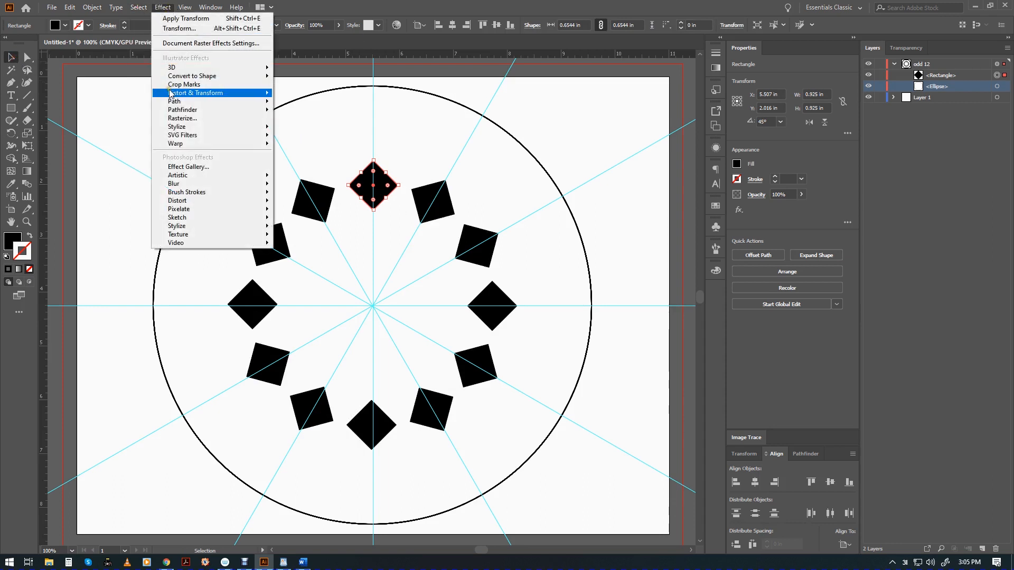
{"action": "mouse_move", "coordinate": [193, 93]}
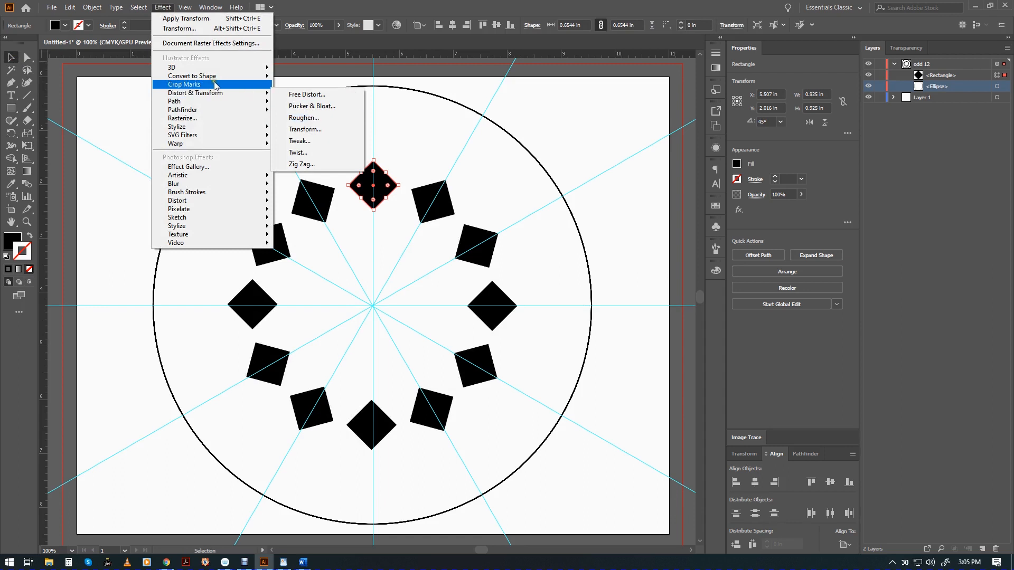
{"action": "left_click", "coordinate": [316, 106]}
{"action": "left_click_drag", "start_coordinate": [219, 140], "coordinate": [182, 145]}
{"action": "left_click", "coordinate": [132, 173]}
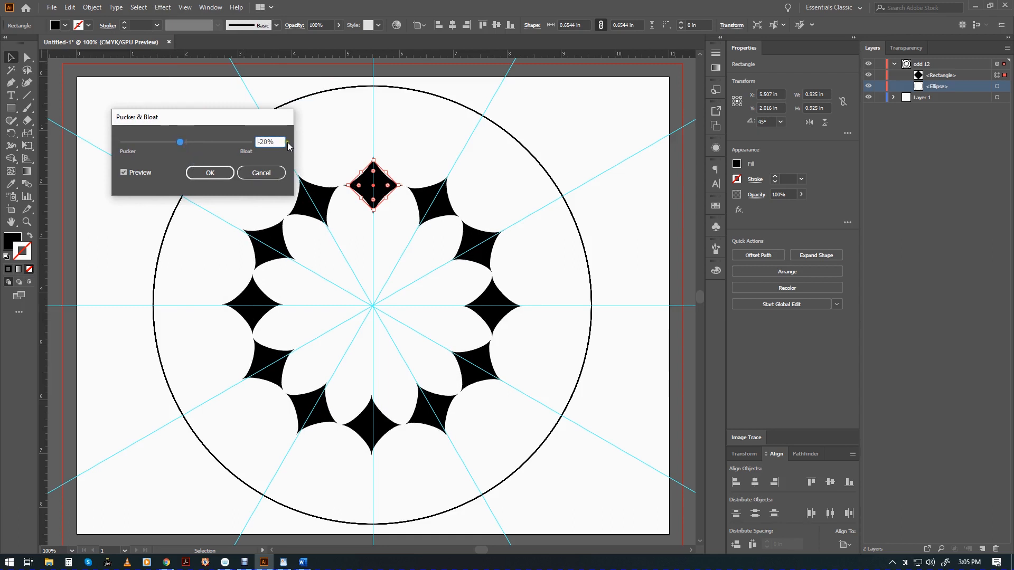
{"action": "left_click", "coordinate": [209, 174]}
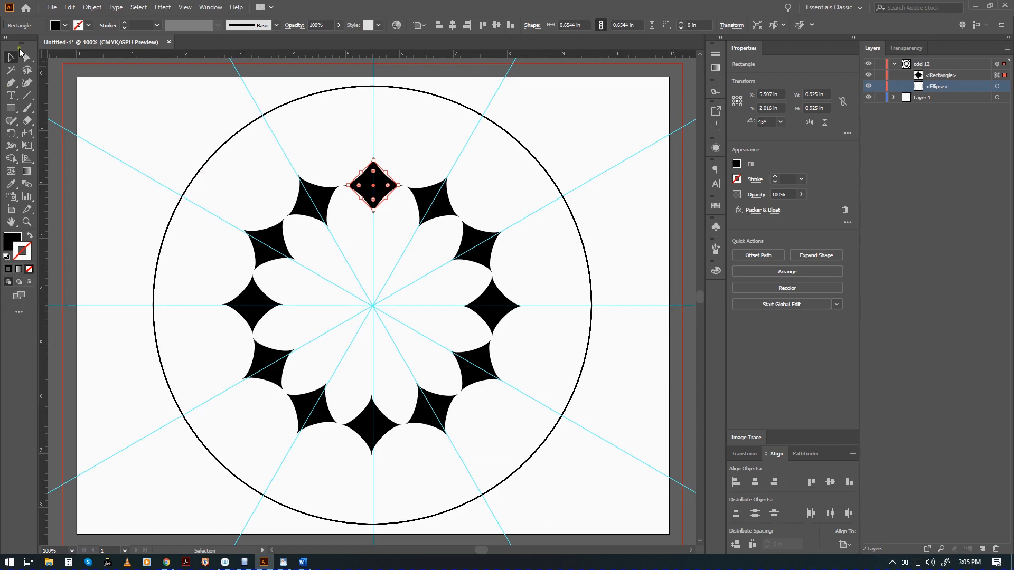
{"action": "left_click", "coordinate": [132, 131]}
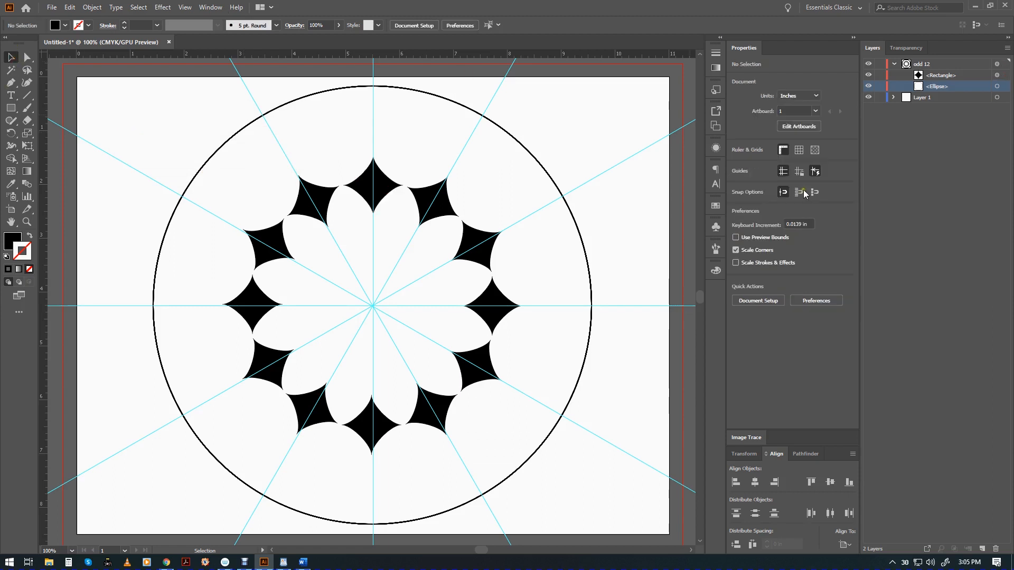
Step: Duplicate the odd 12 layer with its contents and collapse the original layer
{"action": "left_click", "coordinate": [911, 64]}
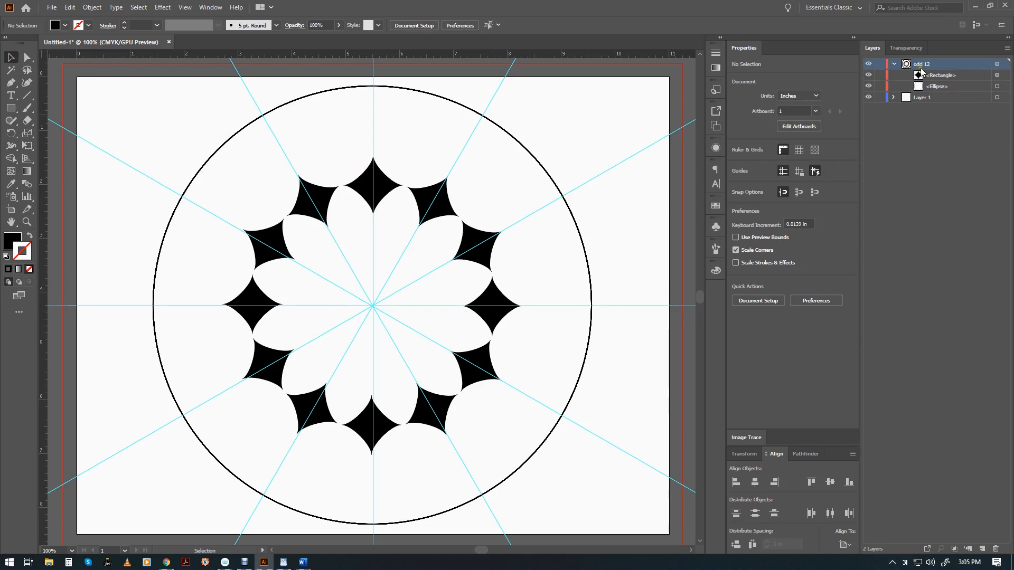
{"action": "mouse_move", "coordinate": [922, 65]}
{"action": "left_mouse_down"}
{"action": "mouse_move", "coordinate": [935, 77]}
{"action": "mouse_move", "coordinate": [922, 57]}
{"action": "mouse_move", "coordinate": [936, 68]}
{"action": "mouse_move", "coordinate": [936, 60]}
{"action": "left_mouse_up"}
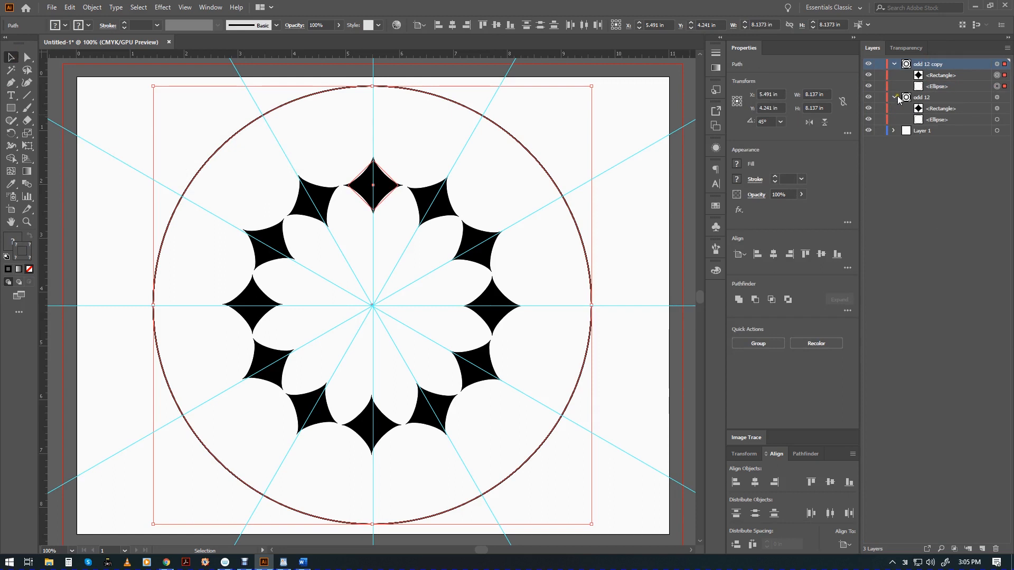
{"action": "left_click", "coordinate": [894, 99]}
Step: Delete the rectangle from the duplicated layer and lock that layer's ellipse
{"action": "left_click", "coordinate": [921, 75]}
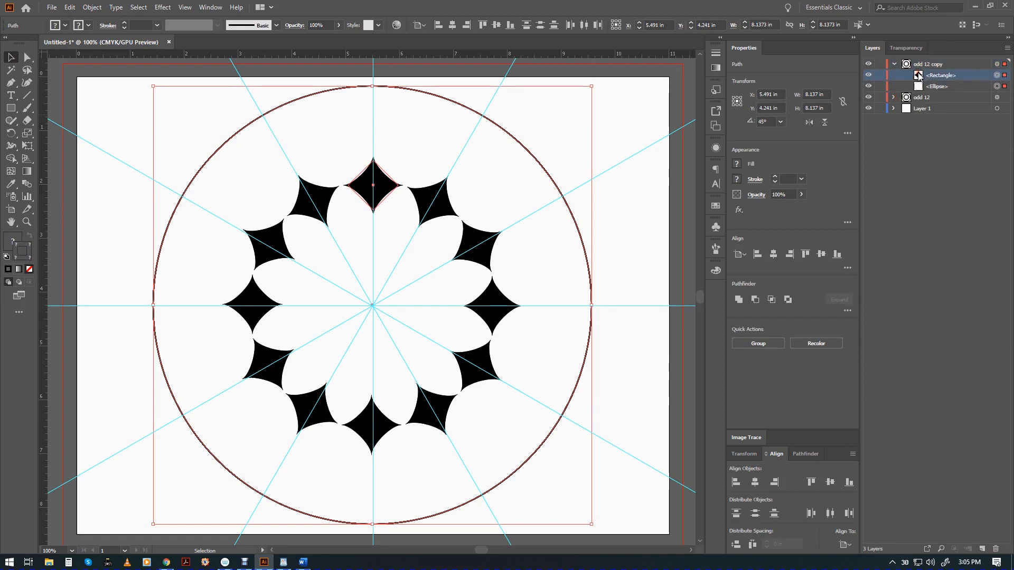
{"action": "left_click", "coordinate": [996, 549]}
{"action": "left_click", "coordinate": [879, 75]}
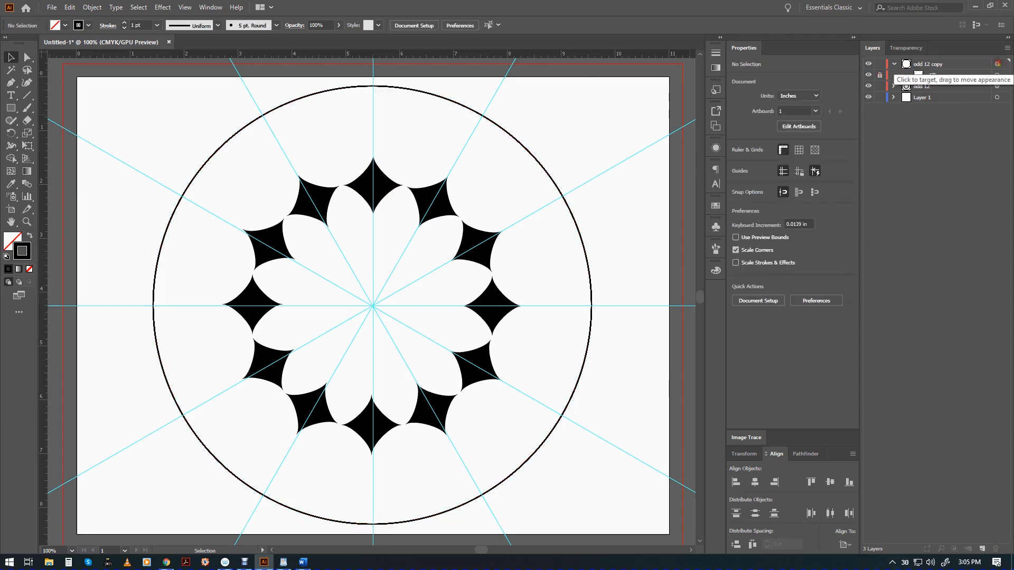
Step: Rename the duplicated layer to "even 12"
{"action": "left_click", "coordinate": [926, 64]}
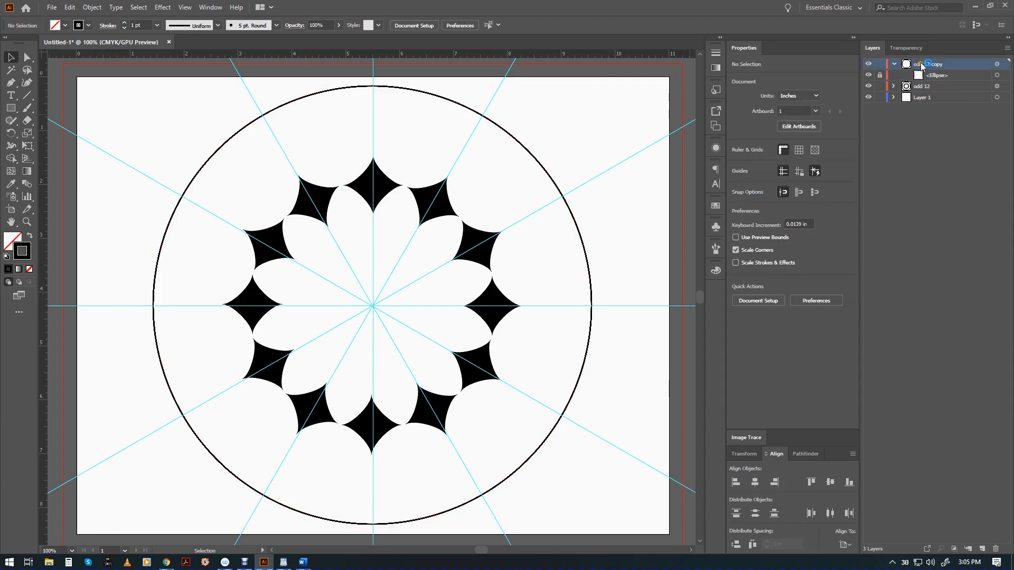
{"action": "double_click", "coordinate": [926, 64]}
{"action": "type", "text": "even 12"}
{"action": "key", "text": "Return"}
{"action": "left_click", "coordinate": [950, 76]}
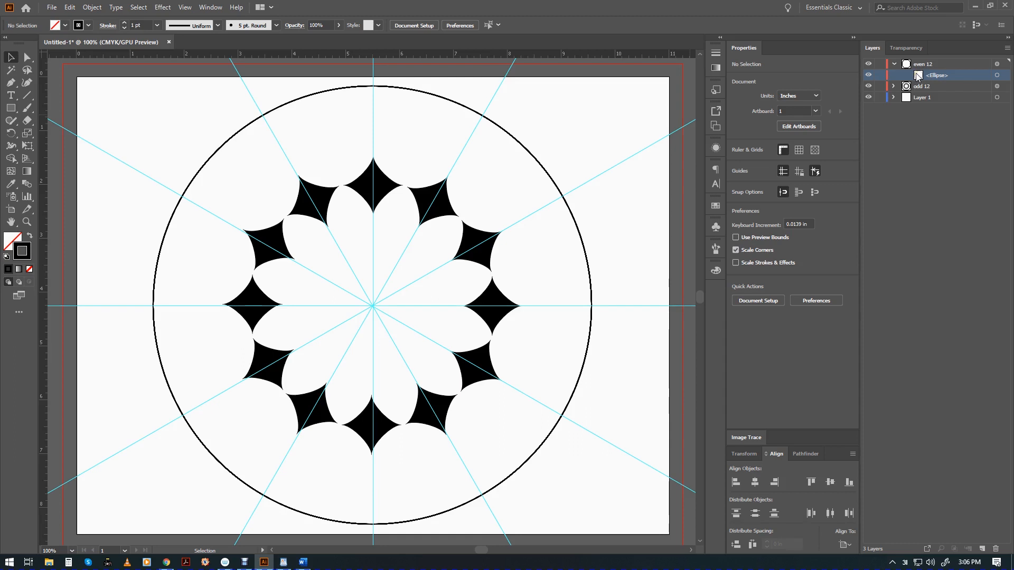
Step: Target the even 12 layer and add a second Transform effect with 1 copy and Reflect X
{"action": "left_click", "coordinate": [716, 149]}
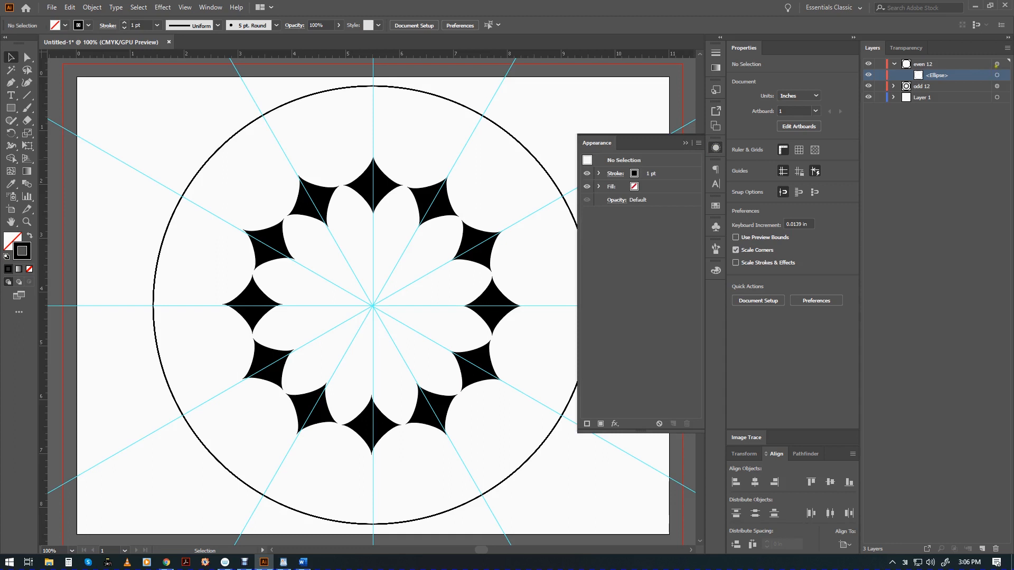
{"action": "left_click", "coordinate": [997, 75]}
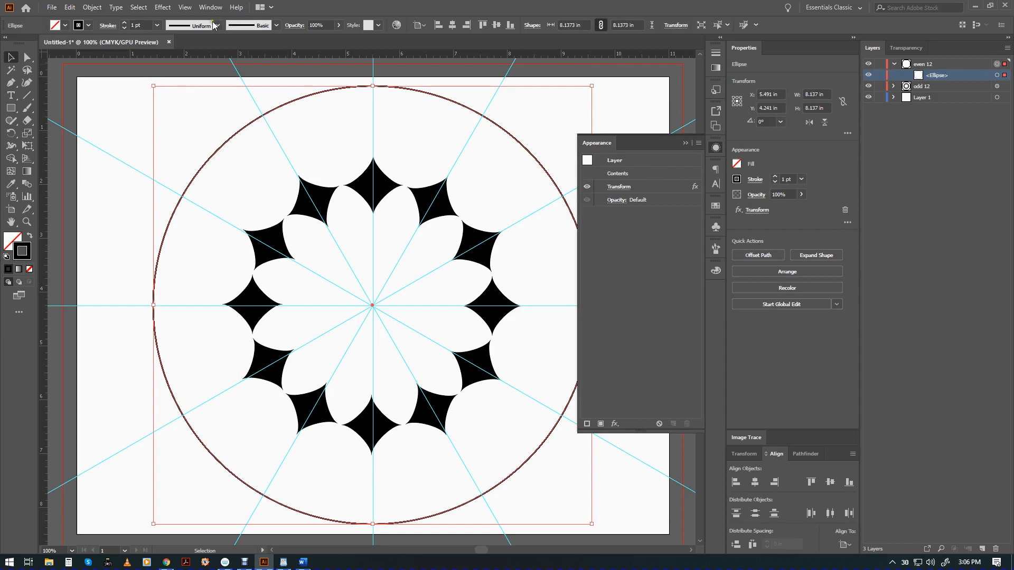
{"action": "left_click", "coordinate": [163, 7]}
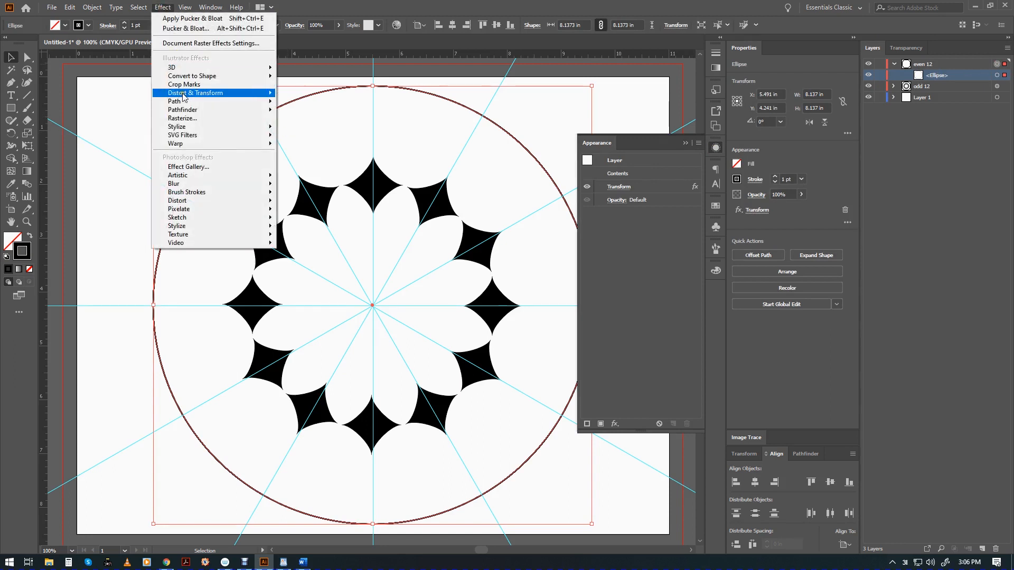
{"action": "mouse_move", "coordinate": [183, 96]}
{"action": "left_click", "coordinate": [307, 129]}
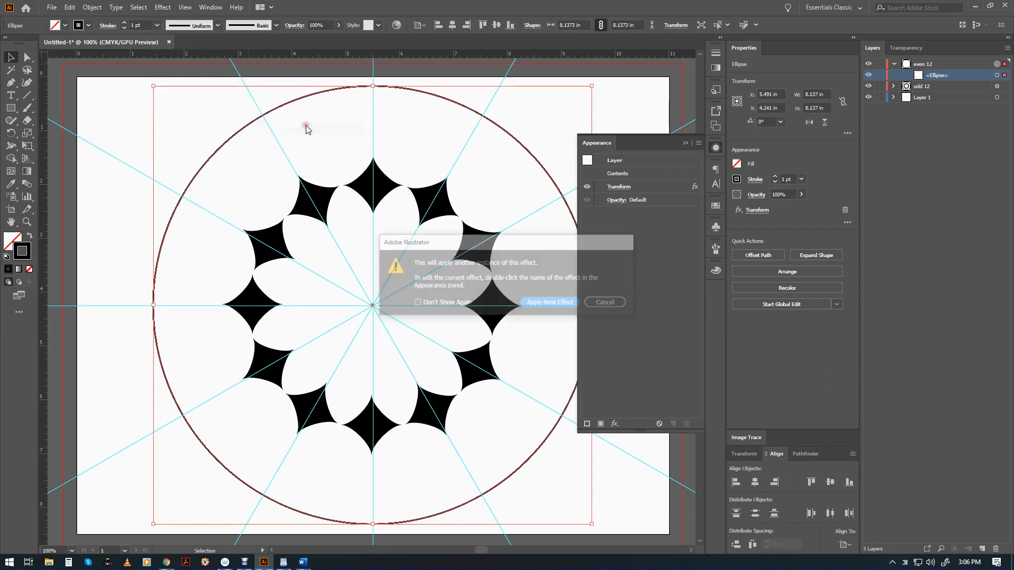
{"action": "left_click", "coordinate": [549, 304]}
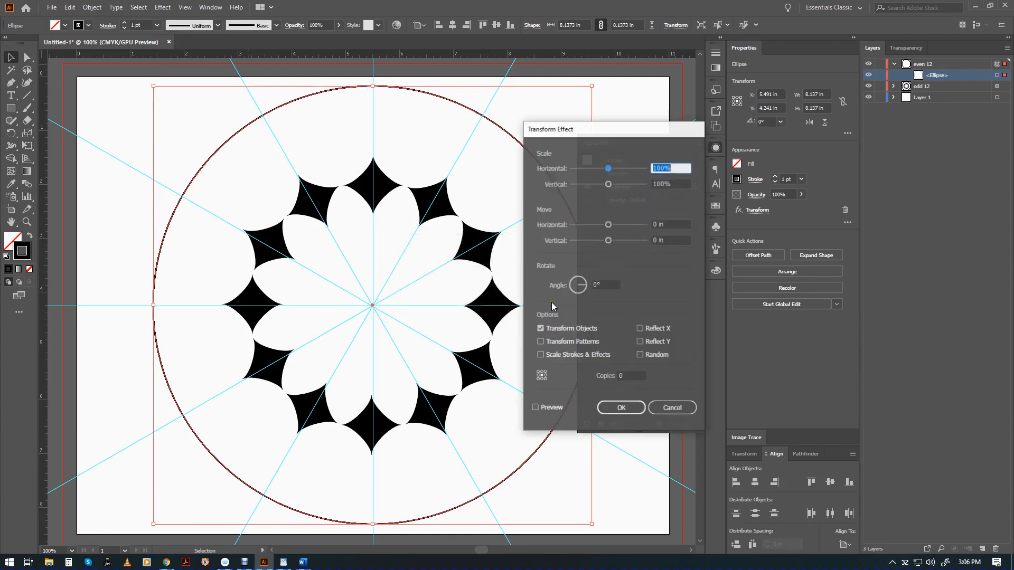
{"action": "left_click_drag", "start_coordinate": [612, 132], "coordinate": [596, 175]}
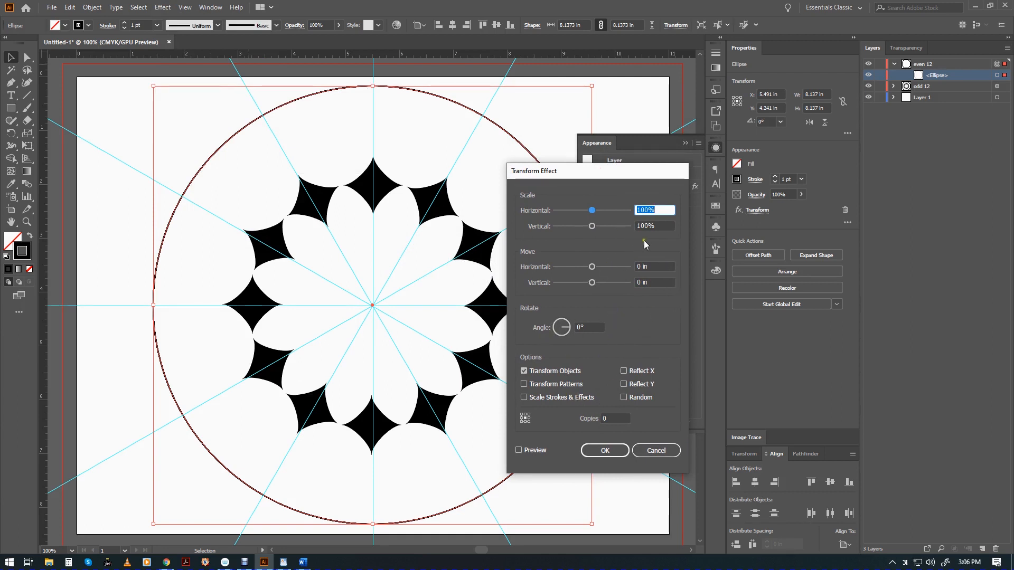
{"action": "left_click", "coordinate": [603, 417]}
{"action": "type", "text": "1"}
{"action": "key", "text": "Tab"}
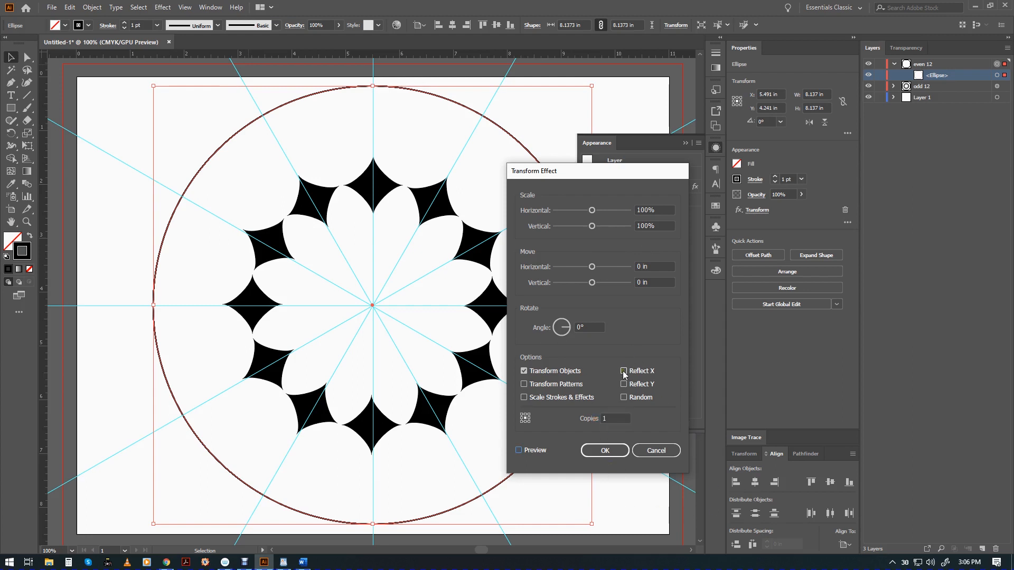
{"action": "left_click", "coordinate": [611, 452]}
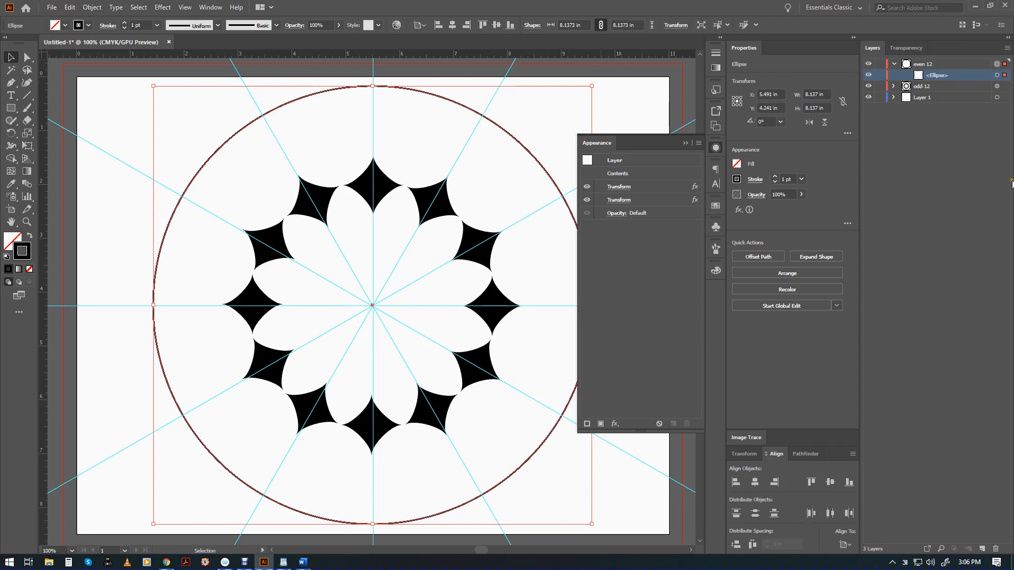
{"action": "left_click", "coordinate": [684, 143]}
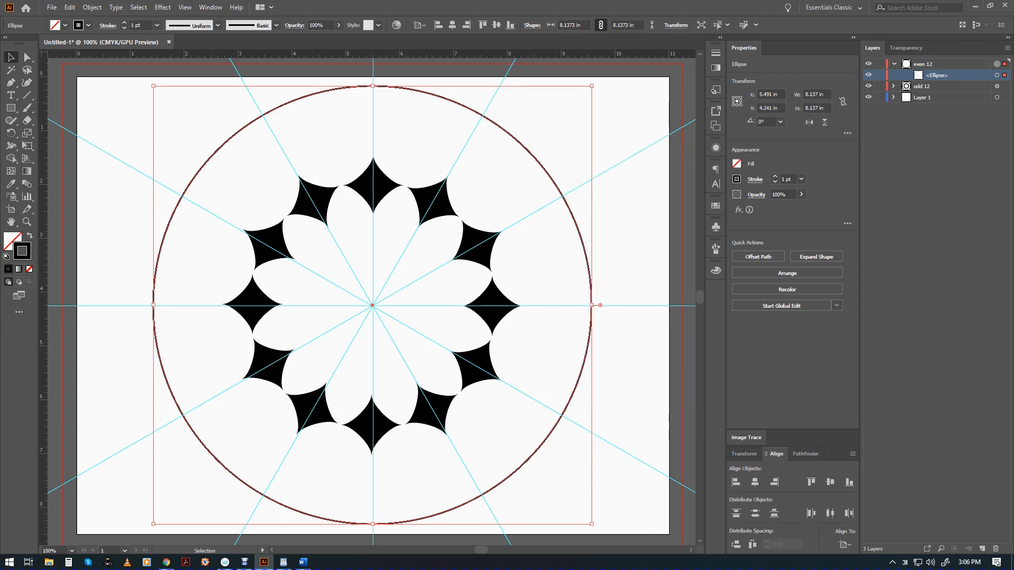
Step: Create a new layer, nest it inside the even 12 layer and target it
{"action": "left_click", "coordinate": [981, 548]}
{"action": "left_click_drag", "start_coordinate": [906, 64], "coordinate": [909, 84]}
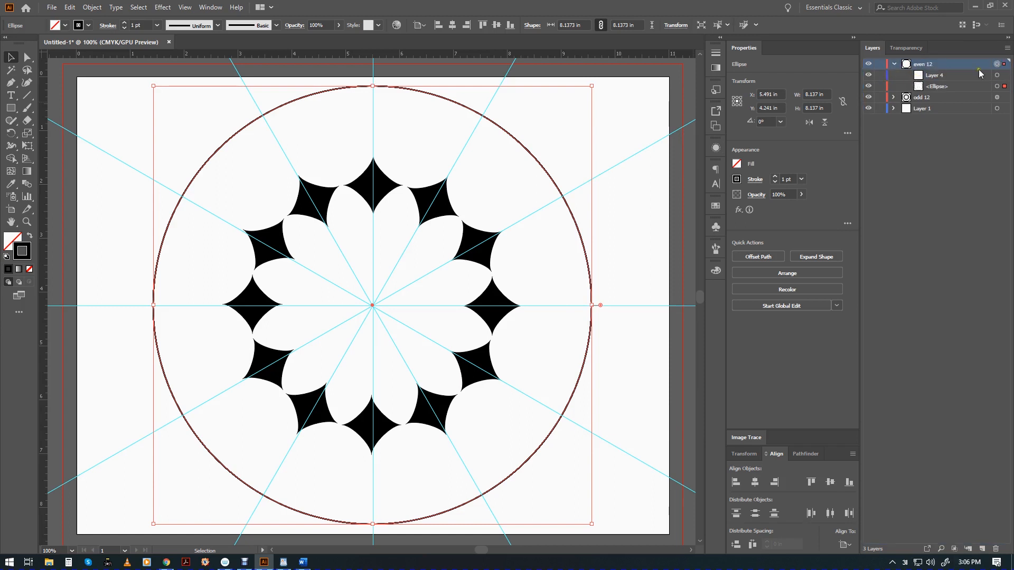
{"action": "left_click", "coordinate": [996, 75]}
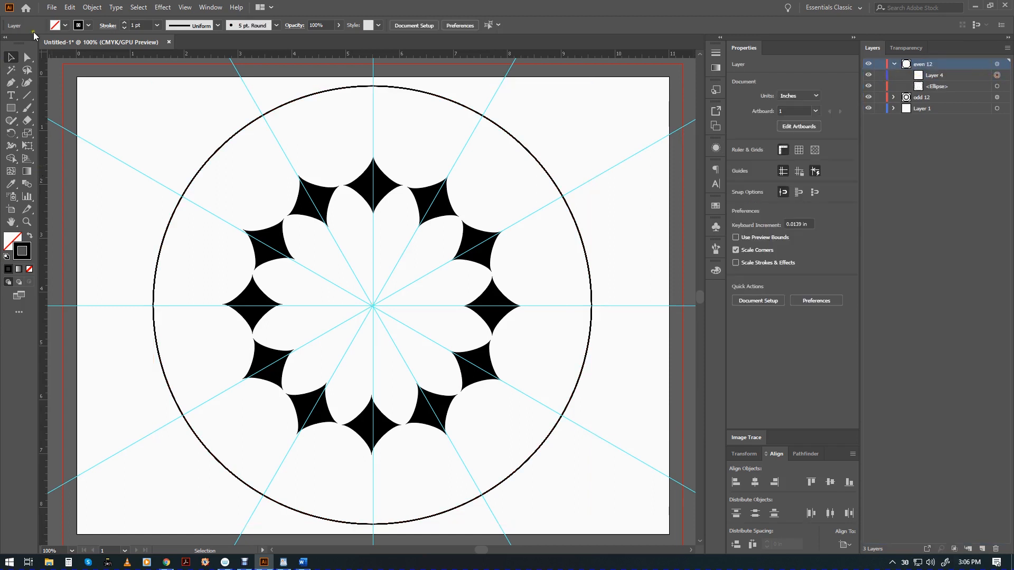
Step: With the Pen tool, draw an S-curved path about 0.19 × 0.68 in from the vertical guide below the upper diamond, curving toward the center
{"action": "left_click", "coordinate": [10, 82]}
{"action": "left_click", "coordinate": [373, 185]}
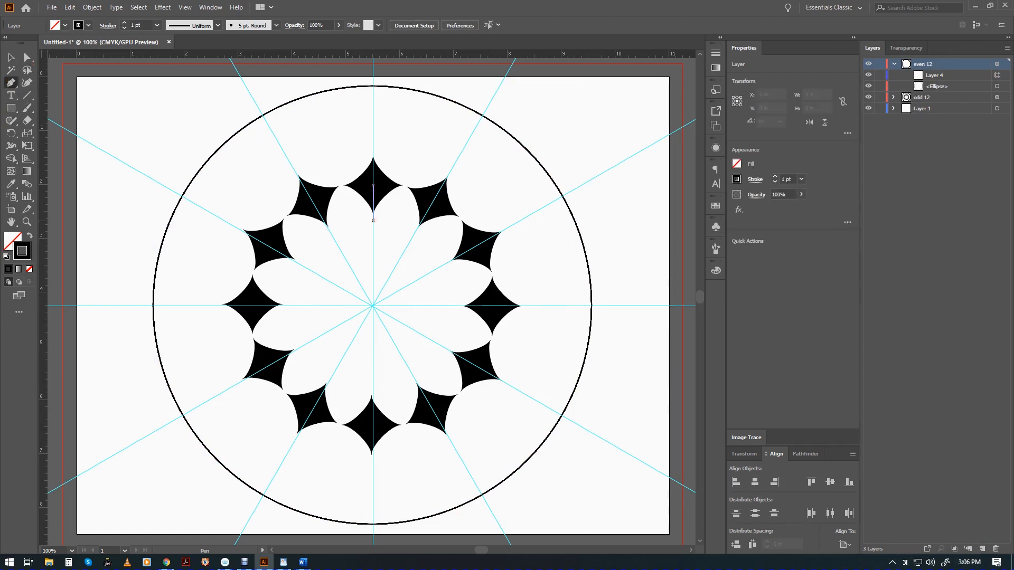
{"action": "left_click_drag", "start_coordinate": [373, 220], "coordinate": [354, 273]}
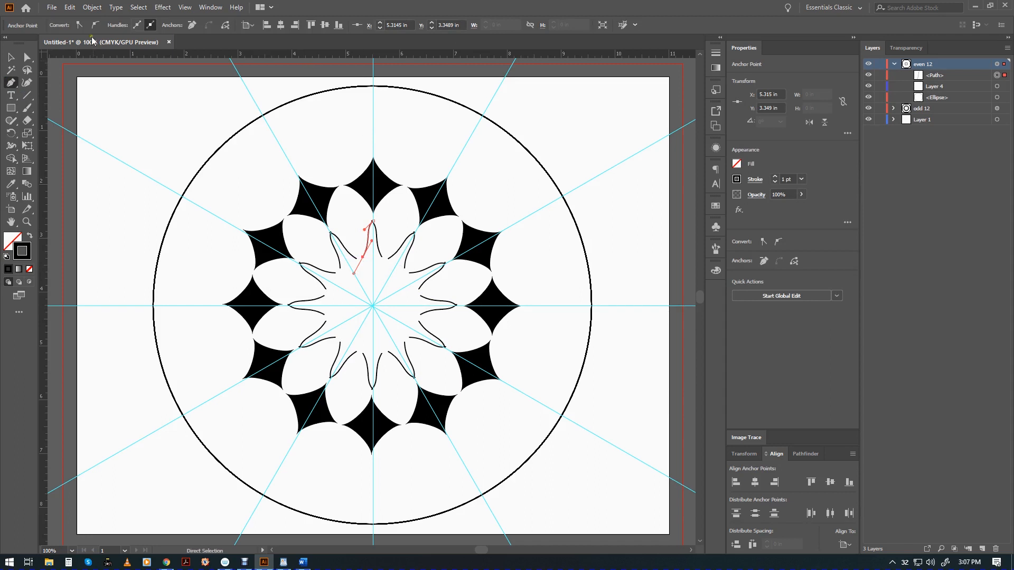
Step: Give the curved pen path the lens-shaped width profile tapered at both ends and a 6 pt stroke
{"action": "left_click", "coordinate": [11, 57]}
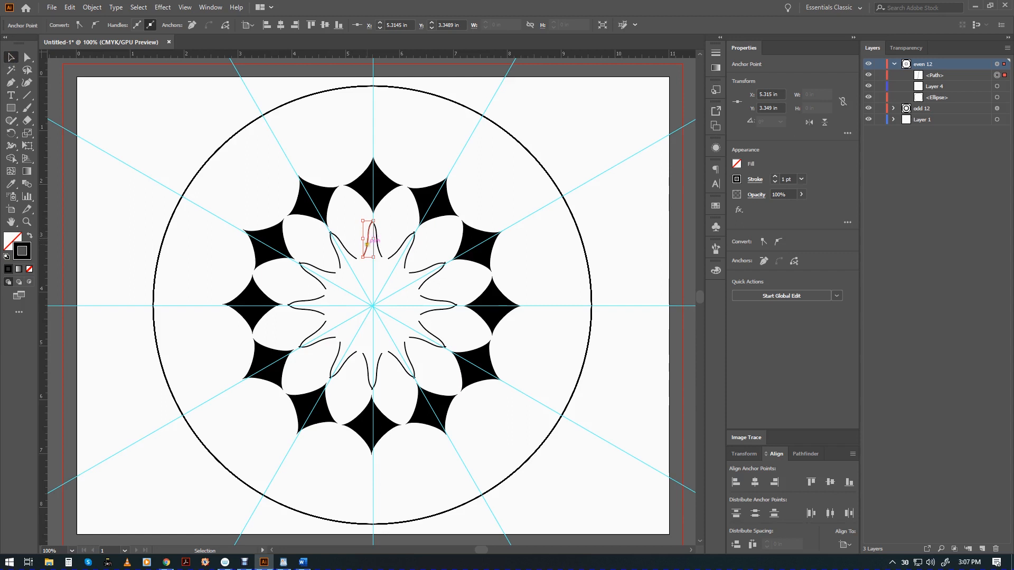
{"action": "left_click", "coordinate": [369, 240]}
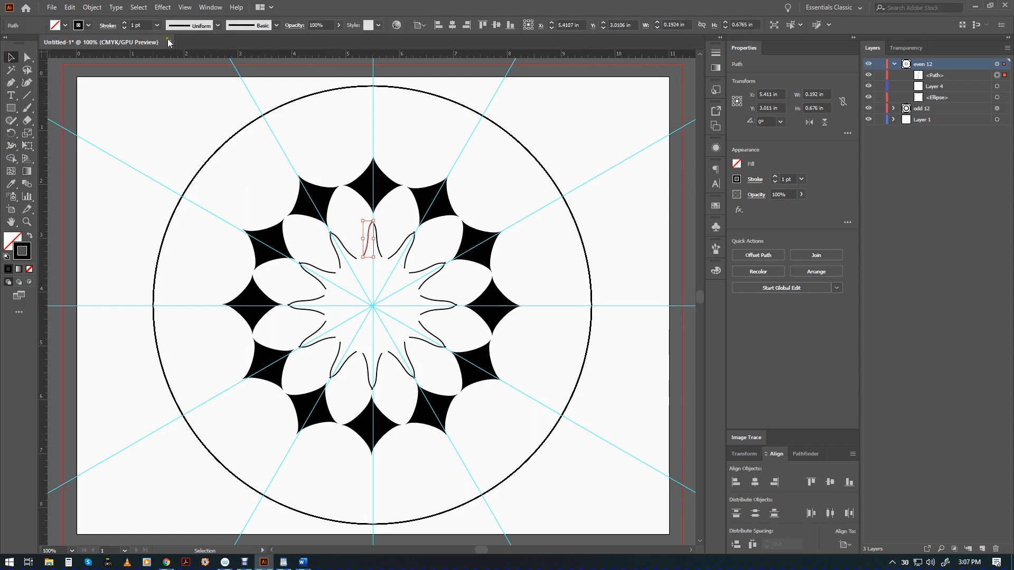
{"action": "left_click", "coordinate": [219, 26]}
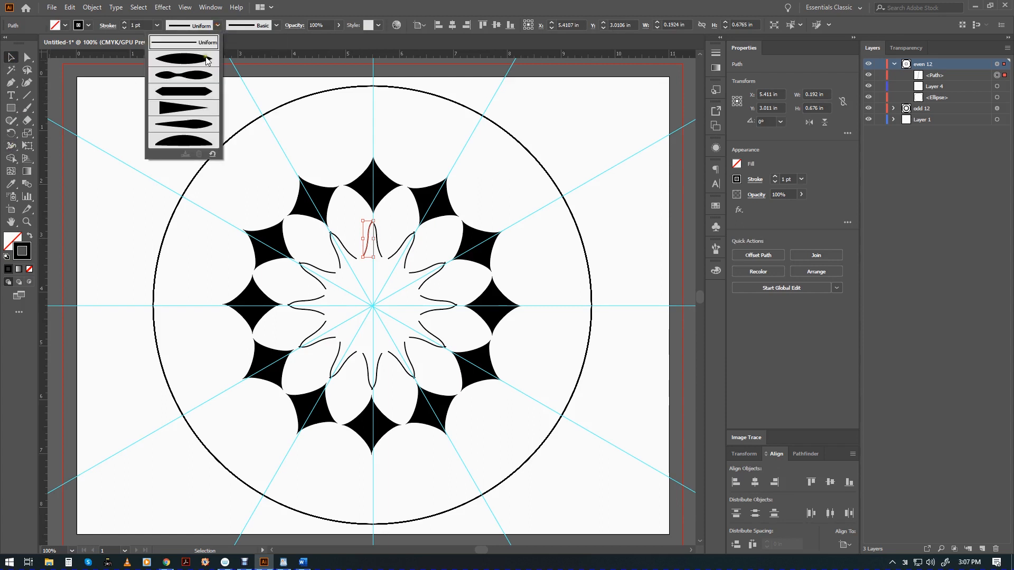
{"action": "left_click", "coordinate": [199, 61]}
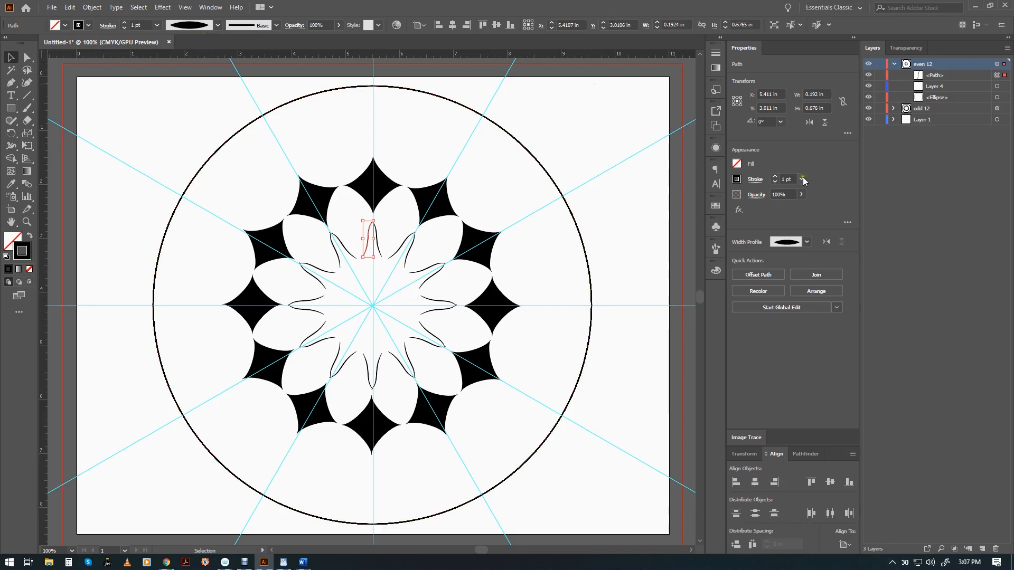
{"action": "left_click", "coordinate": [775, 177]}
{"action": "left_click", "coordinate": [774, 176]}
{"action": "left_click", "coordinate": [775, 177]}
{"action": "left_click", "coordinate": [775, 177]}
{"action": "left_click", "coordinate": [775, 177]}
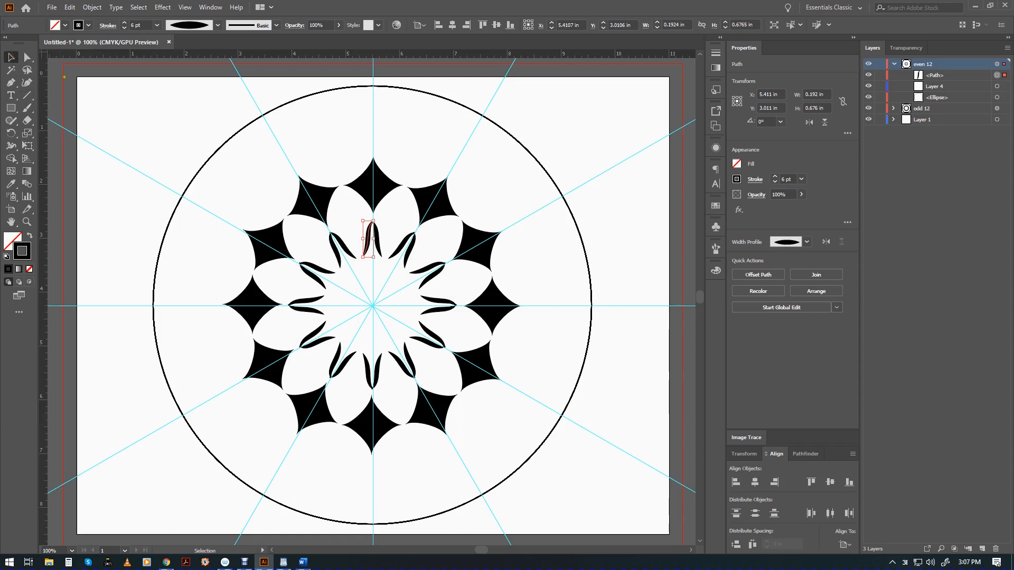
Step: Paint a curled 5 pt. Round Paintbrush stroke from the vertical guide above the upper diamond, and choose the lens-shaped width profile with nothing selected
{"action": "left_click", "coordinate": [31, 110]}
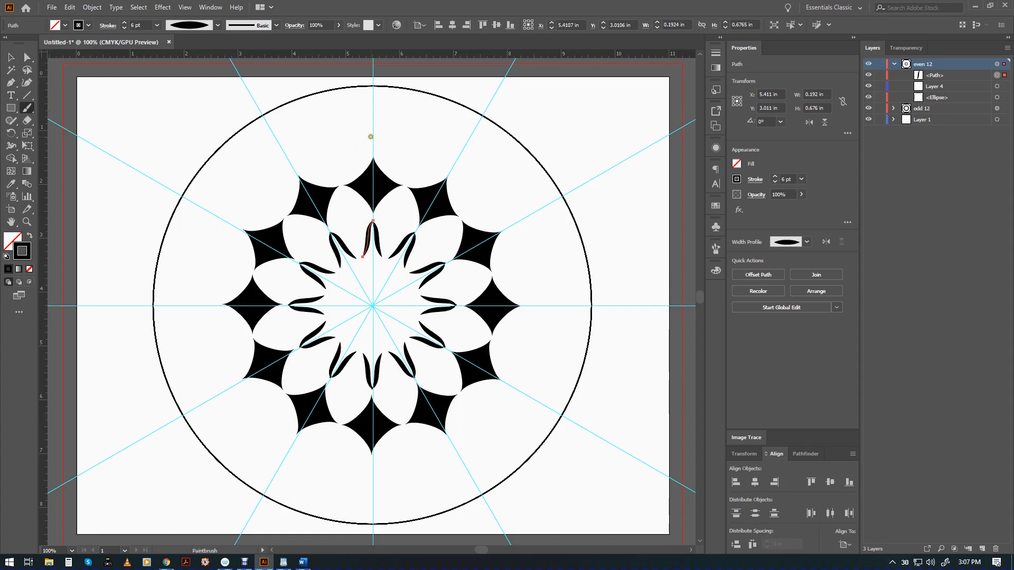
{"action": "mouse_move", "coordinate": [372, 123]}
{"action": "left_mouse_down"}
{"action": "mouse_move", "coordinate": [355, 129]}
{"action": "mouse_move", "coordinate": [364, 144]}
{"action": "mouse_move", "coordinate": [347, 154]}
{"action": "left_mouse_up"}
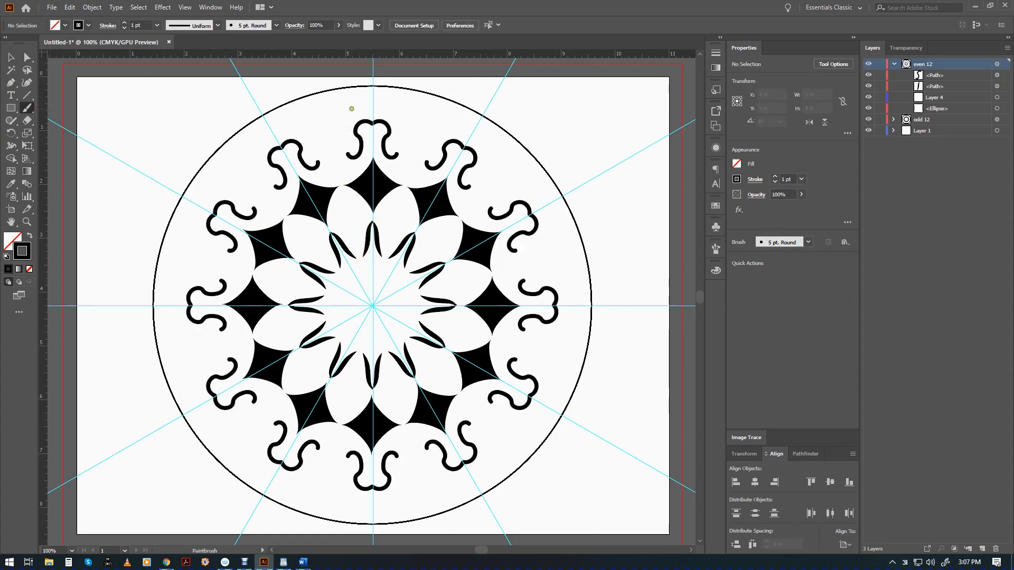
{"action": "left_click", "coordinate": [217, 25]}
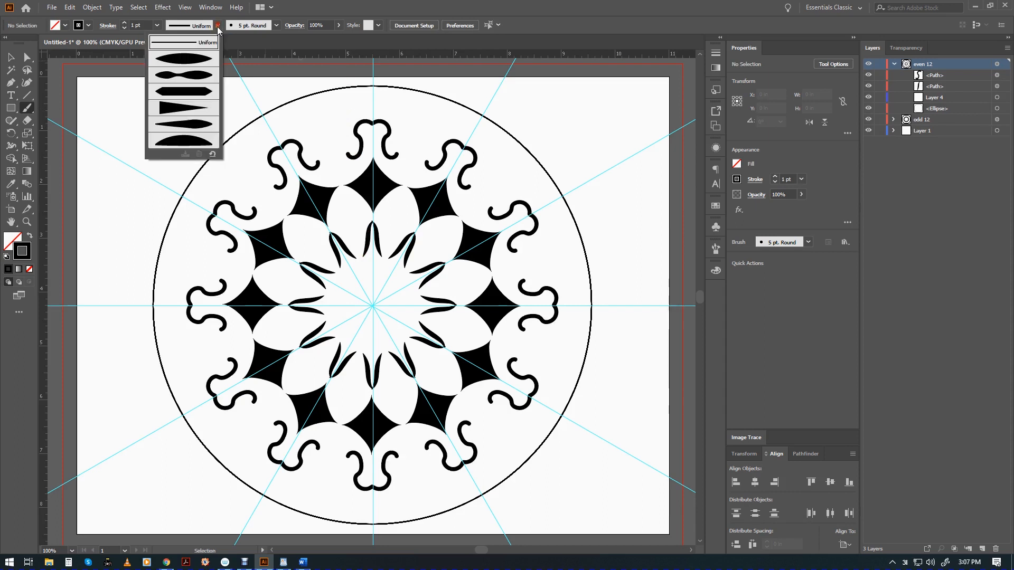
{"action": "left_click", "coordinate": [210, 57]}
{"action": "key", "text": "v"}
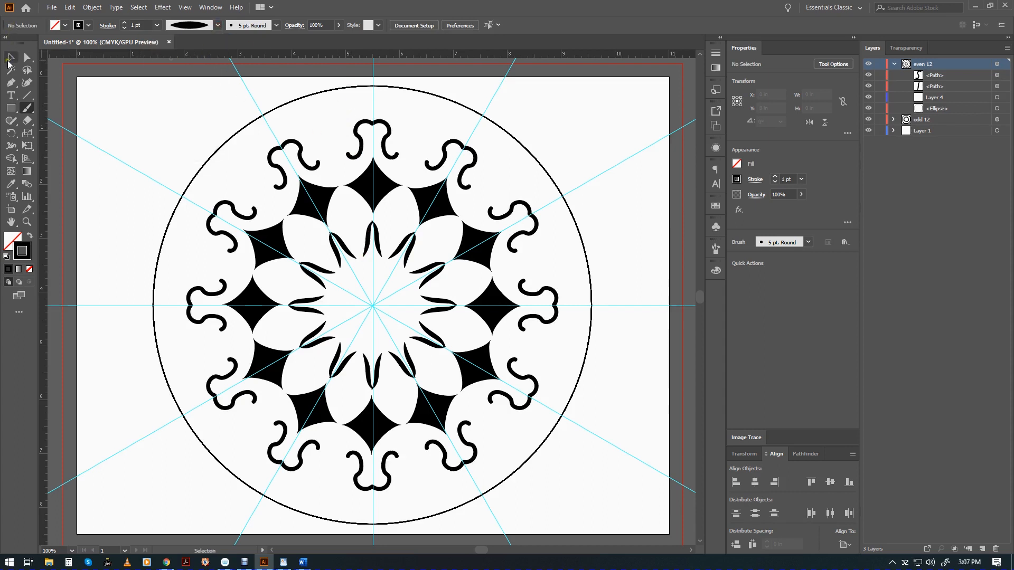
Step: Try the lens-shaped and double-bulge width profiles on the curled brush stroke above the upper diamond, finishing with lens-shaped Width Profile 1
{"action": "left_click", "coordinate": [369, 142]}
{"action": "left_click", "coordinate": [217, 25]}
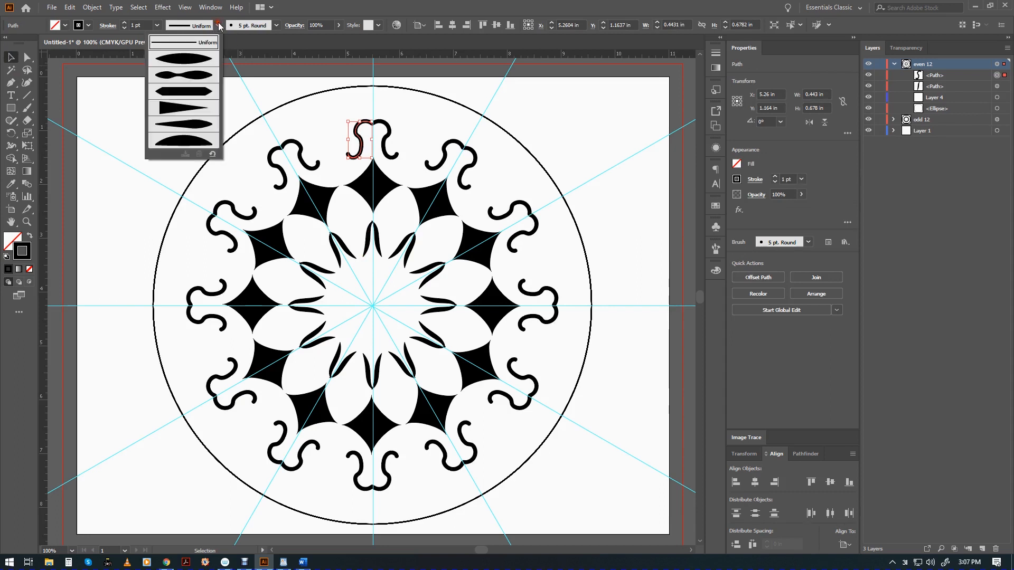
{"action": "left_click", "coordinate": [200, 56]}
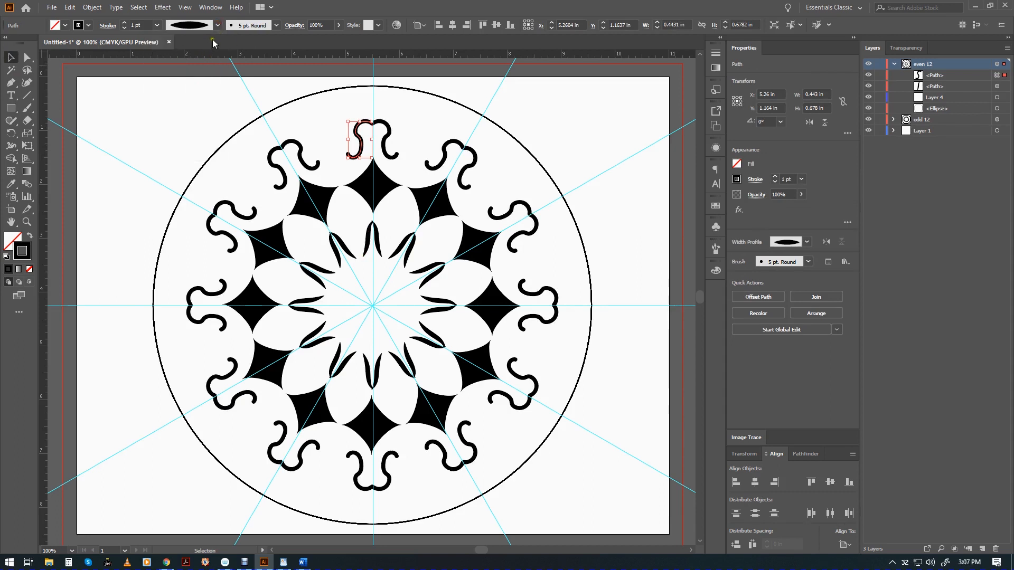
{"action": "left_click", "coordinate": [217, 27]}
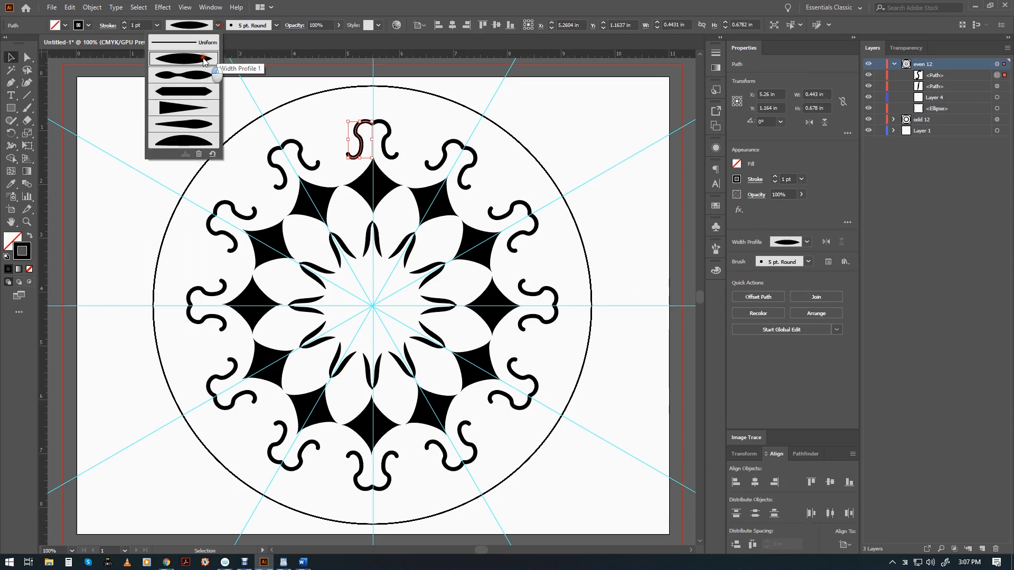
{"action": "left_click", "coordinate": [200, 75]}
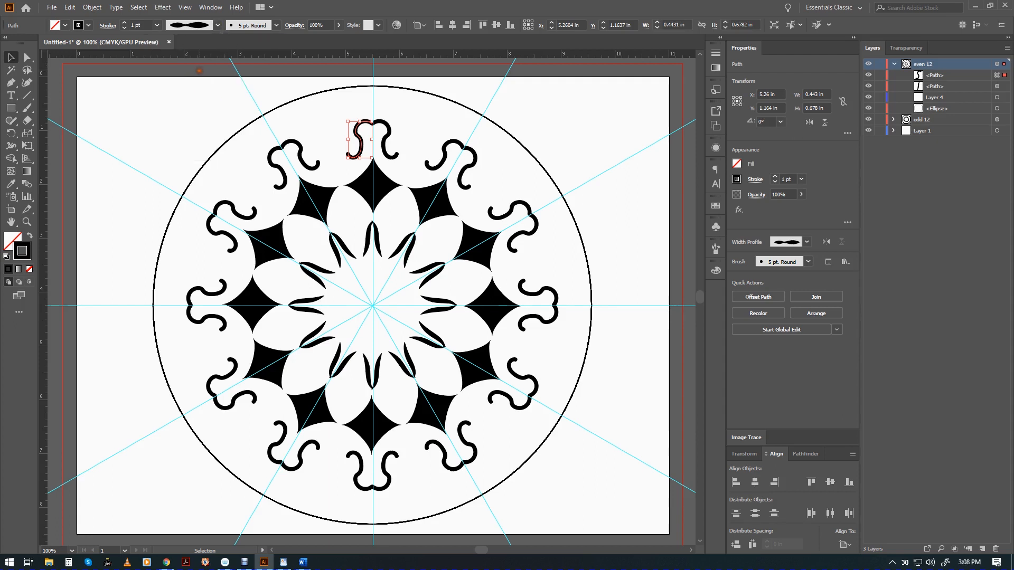
{"action": "left_click", "coordinate": [217, 25]}
{"action": "left_click", "coordinate": [205, 55]}
{"action": "left_click", "coordinate": [27, 107]}
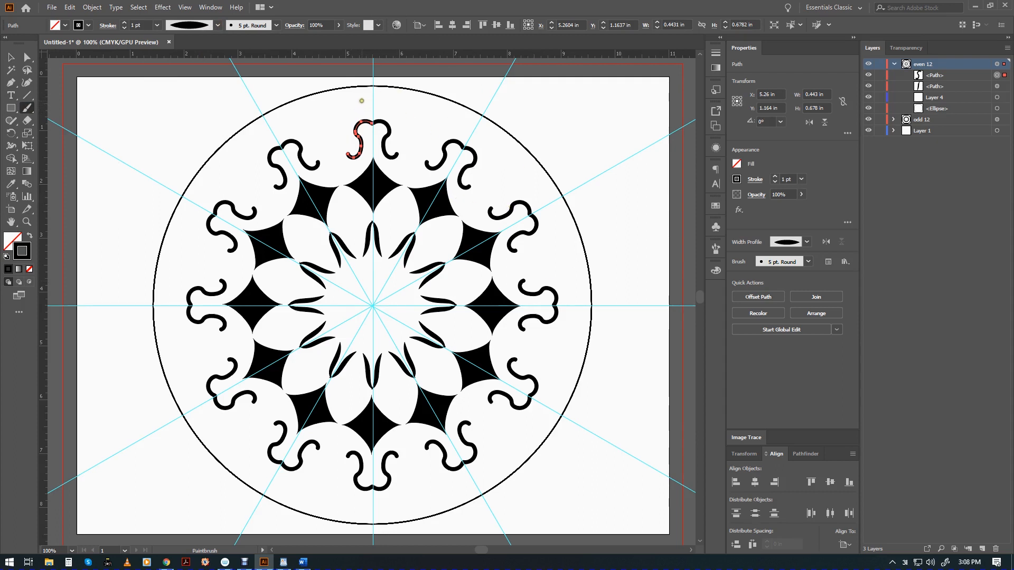
{"action": "left_click_drag", "start_coordinate": [10, 107], "coordinate": [52, 138]}
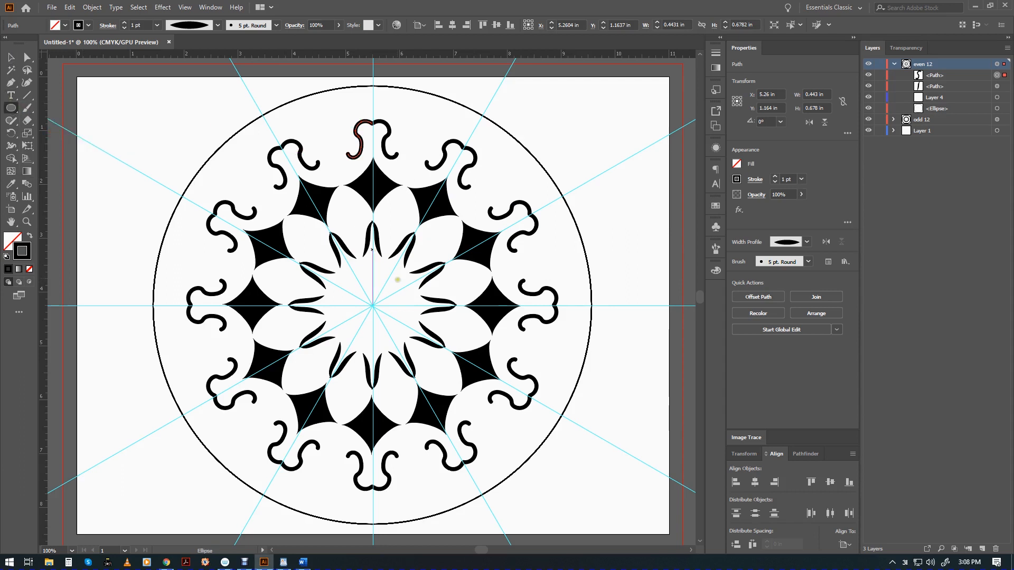
{"action": "left_click_drag", "start_coordinate": [373, 267], "coordinate": [380, 274]}
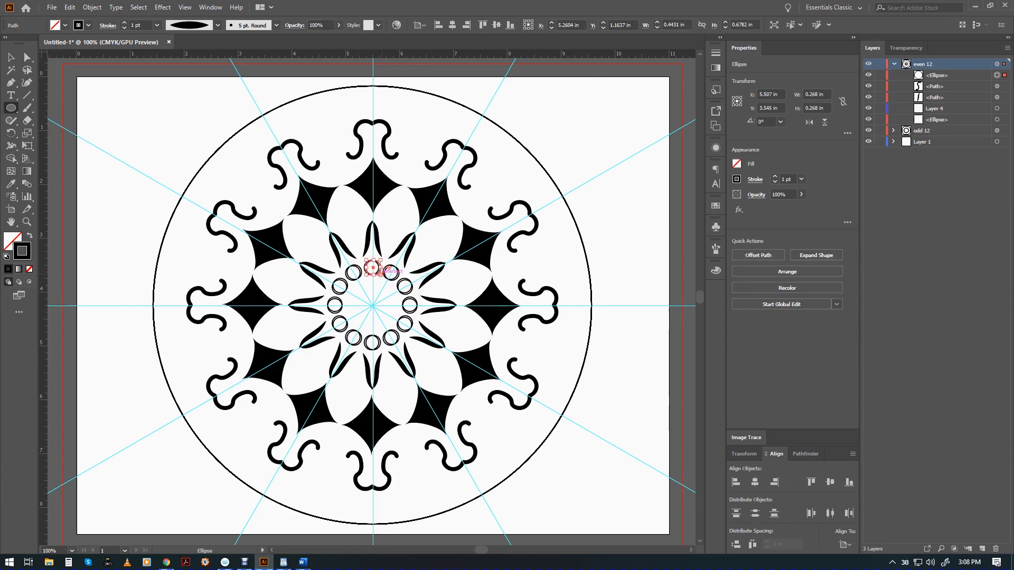
{"action": "key", "text": "ctrl+z"}
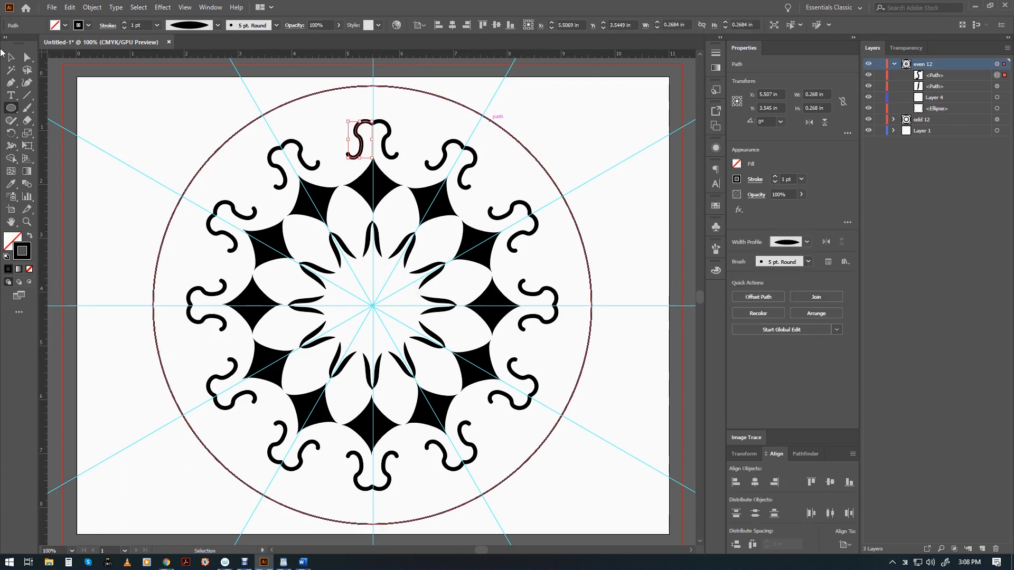
Step: Delete the curled brush stroke above the upper diamond
{"action": "key", "text": "v"}
{"action": "left_click", "coordinate": [362, 131]}
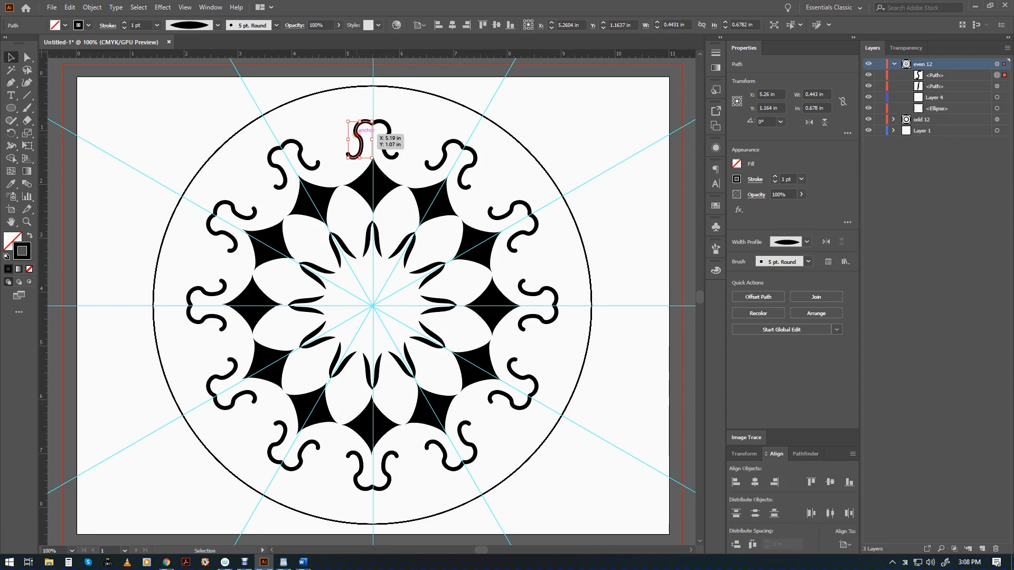
{"action": "key", "text": "Delete"}
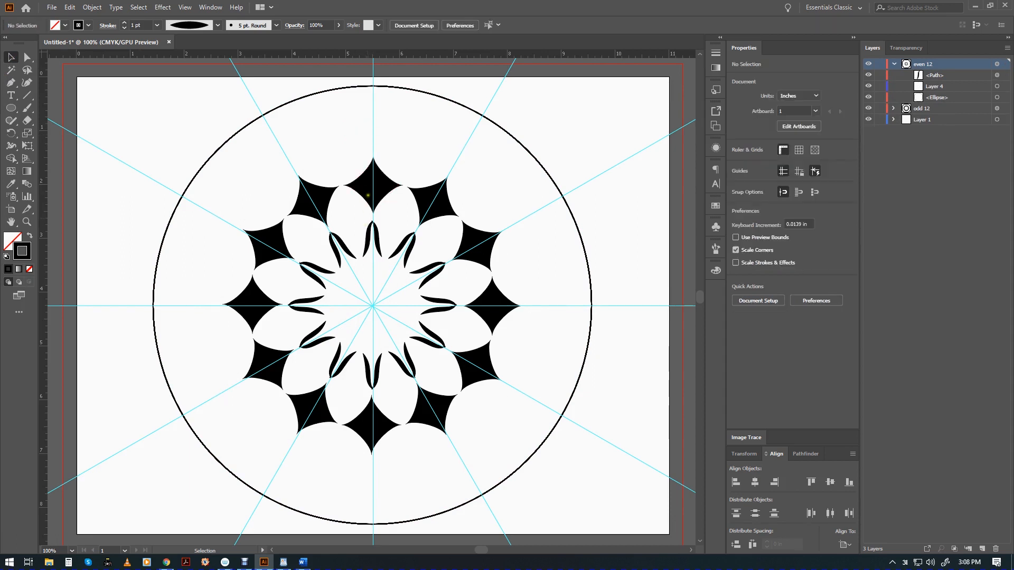
Step: Draw two circles on the vertical guide in the even 12 layer, about 0.23 in above the upper diamond and about 0.33 in inside the outer circle's top
{"action": "left_click", "coordinate": [11, 108]}
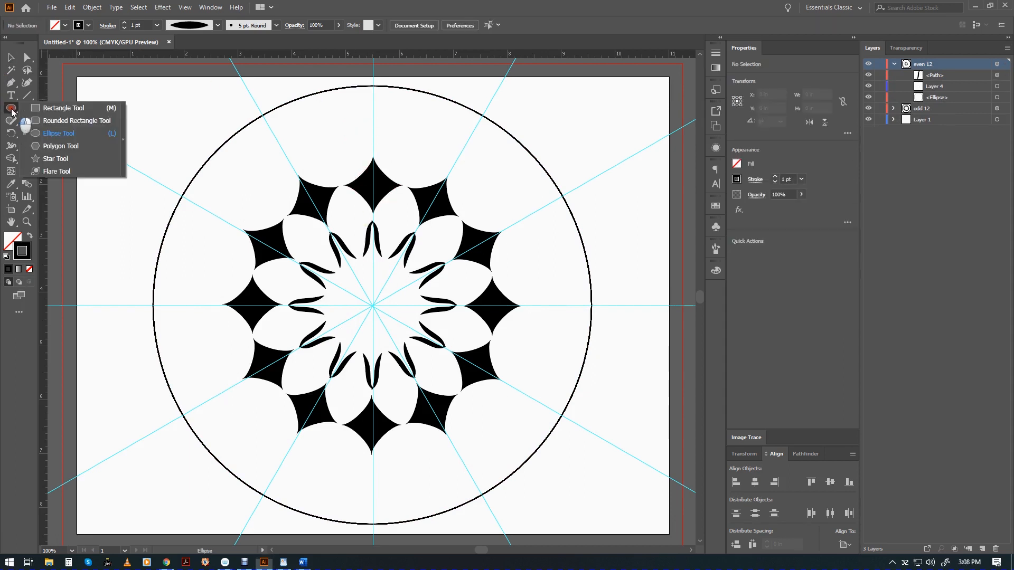
{"action": "left_click", "coordinate": [58, 133]}
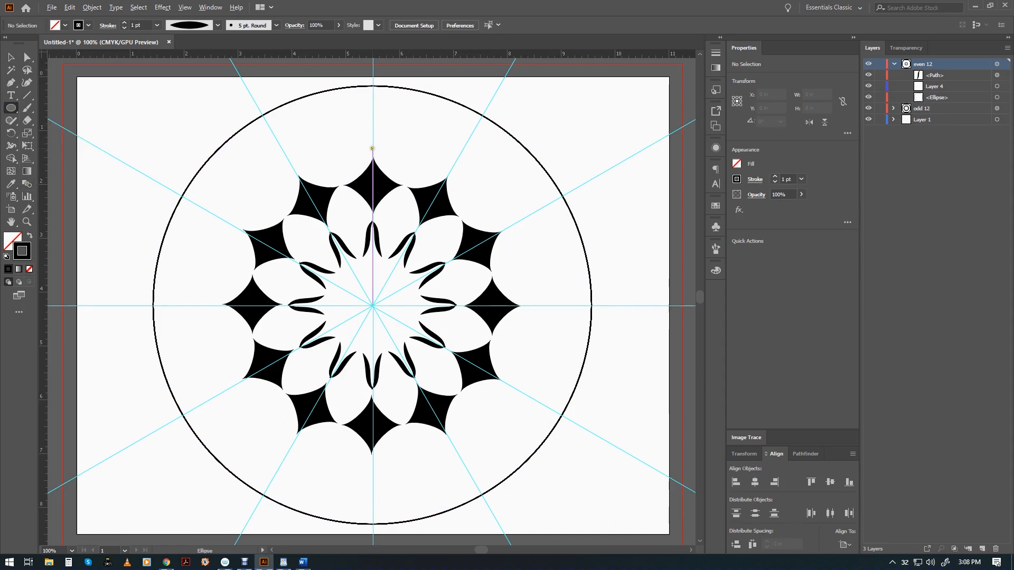
{"action": "left_click_drag", "start_coordinate": [372, 148], "coordinate": [379, 155]}
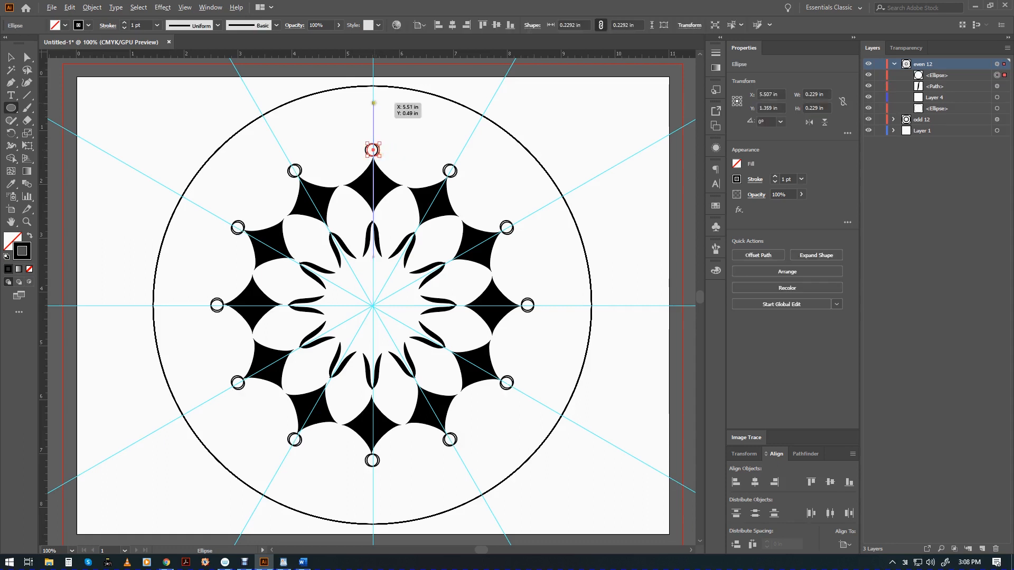
{"action": "left_click_drag", "start_coordinate": [372, 96], "coordinate": [381, 101]}
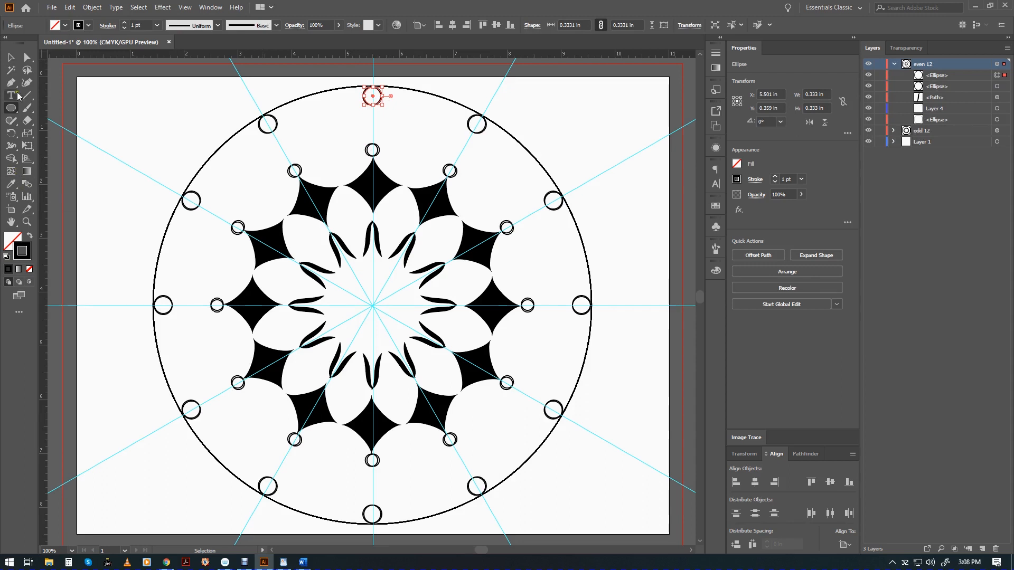
Step: Select both small circles on the vertical guide in the even 12 layer and delete them
{"action": "left_click", "coordinate": [11, 57]}
{"action": "left_click", "coordinate": [375, 149], "text": "shift"}
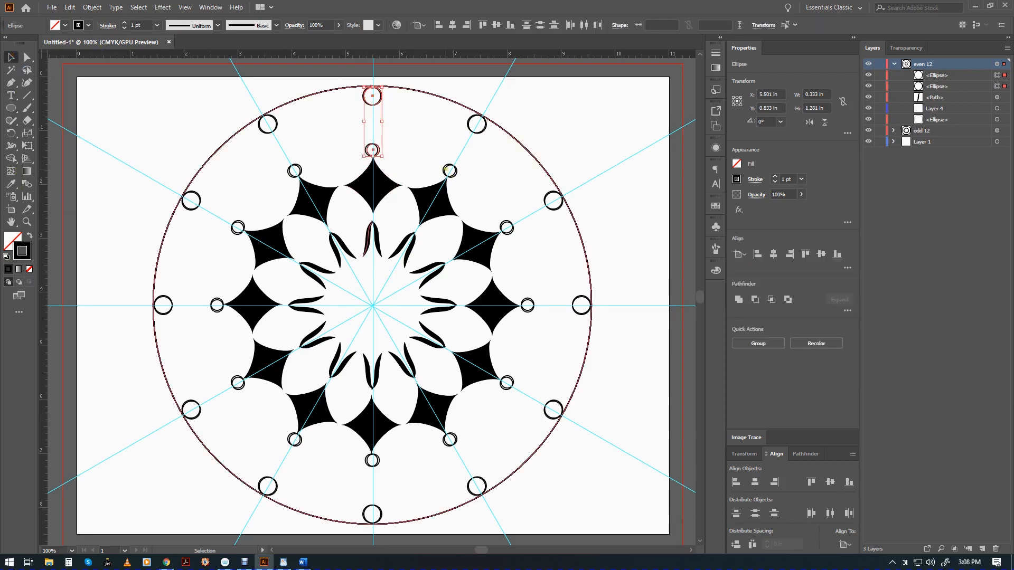
{"action": "key", "text": "ctrl"}
{"action": "key", "text": "Delete"}
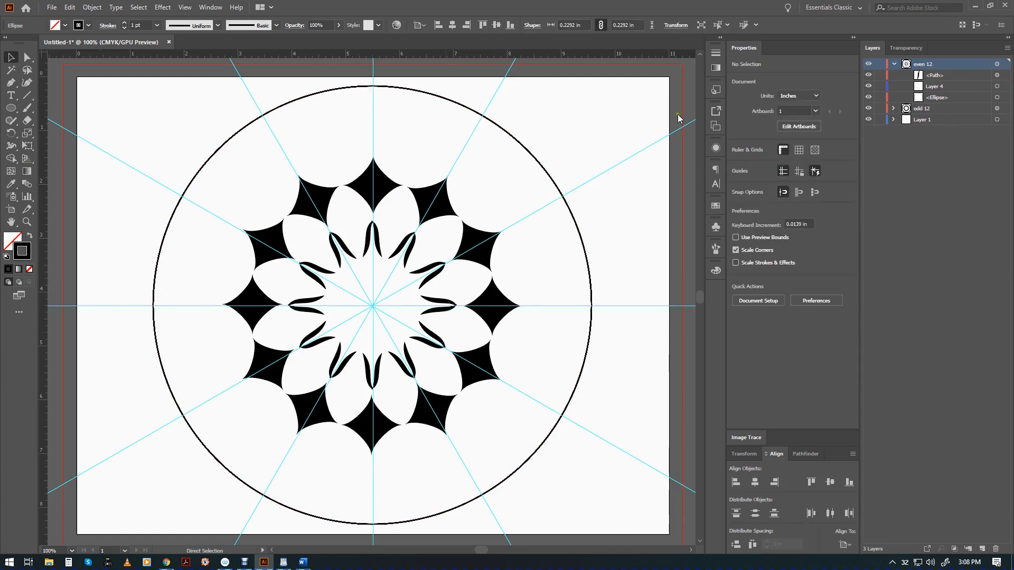
Step: In the odd 12 layer, draw circles on the vertical guide, about 0.16 in above the upper diamond and about 0.37 in inside the outer circle's top
{"action": "left_click", "coordinate": [892, 108]}
{"action": "left_click", "coordinate": [915, 122]}
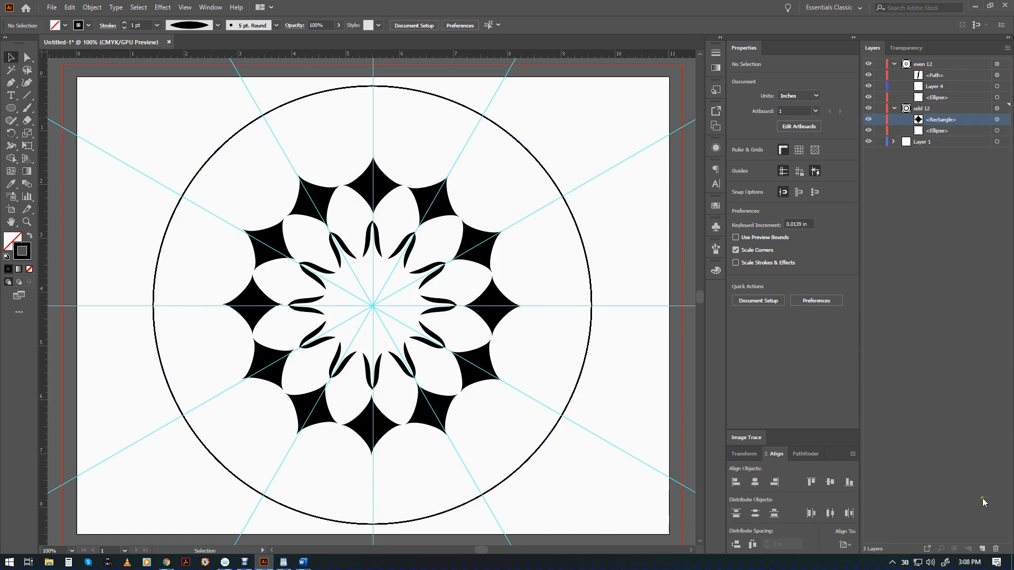
{"action": "left_click", "coordinate": [10, 108]}
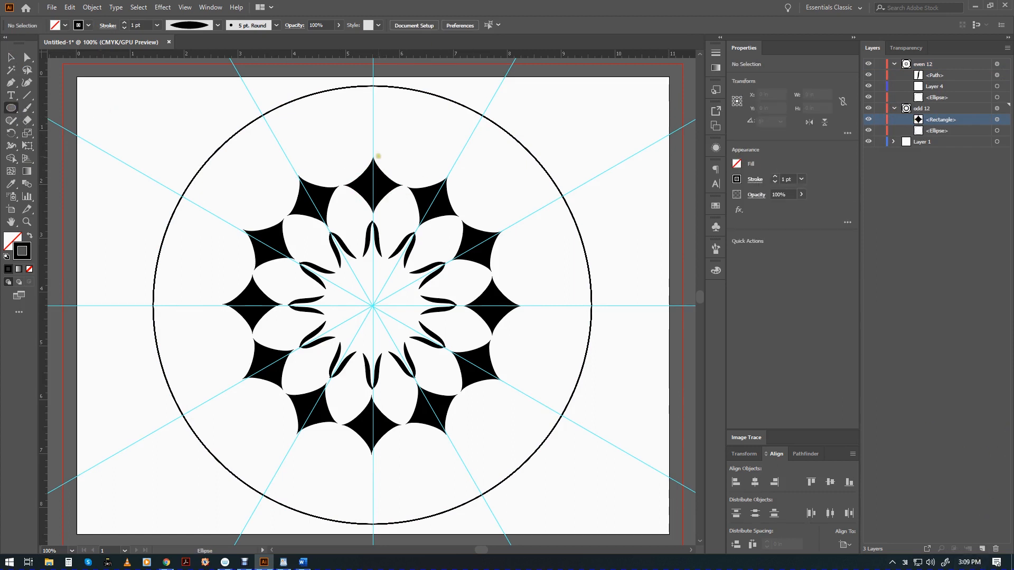
{"action": "left_click_drag", "start_coordinate": [374, 149], "coordinate": [377, 152]}
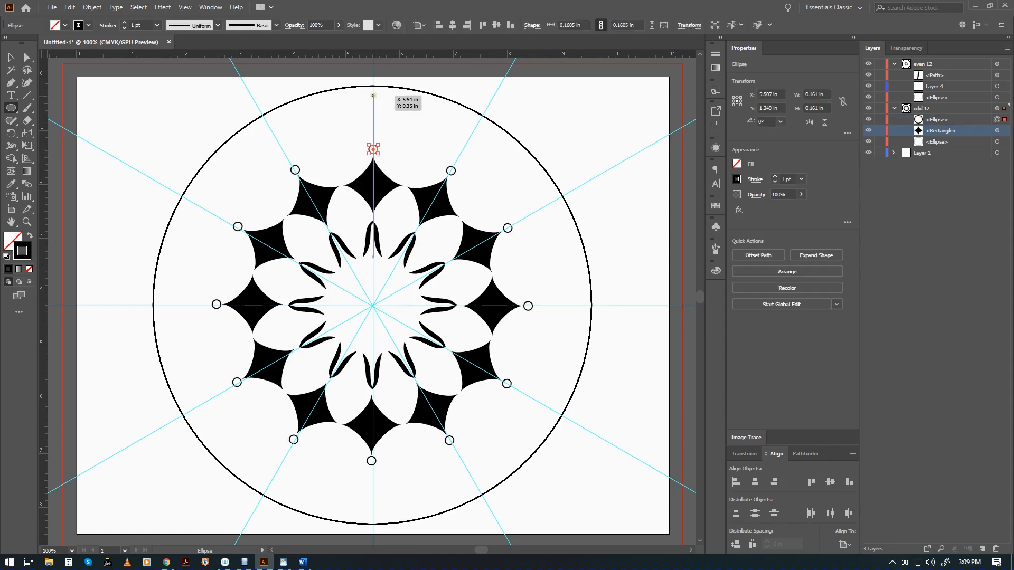
{"action": "left_click_drag", "start_coordinate": [373, 95], "coordinate": [382, 105]}
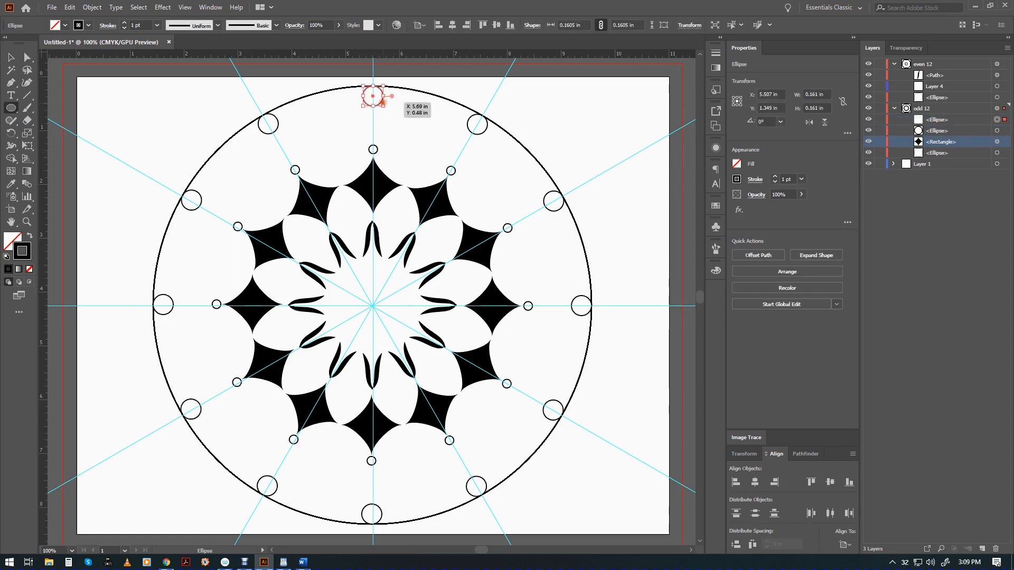
Step: Blend the small circle above the upper diamond with the larger circle at the outer ring using the Blend tool, and deselect the result
{"action": "key", "text": "ctrl"}
{"action": "left_click", "coordinate": [373, 149], "text": "shift"}
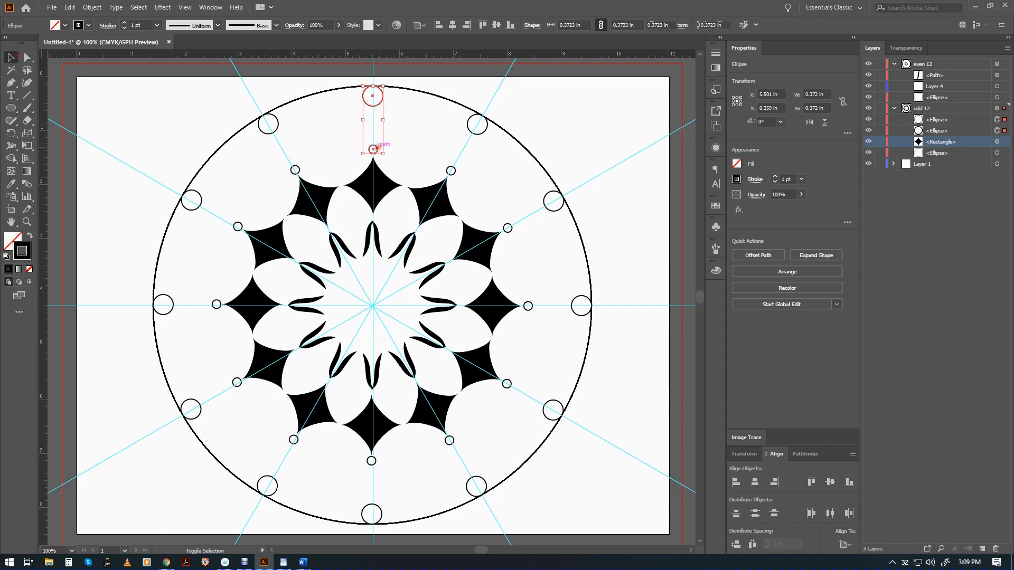
{"action": "left_click", "coordinate": [28, 188]}
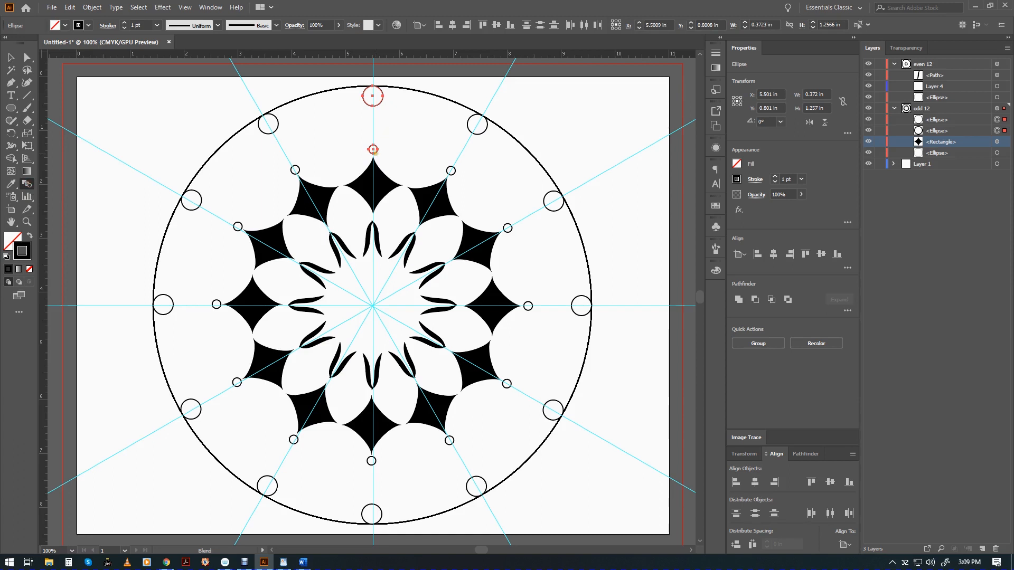
{"action": "left_click", "coordinate": [372, 150]}
{"action": "left_click", "coordinate": [378, 96]}
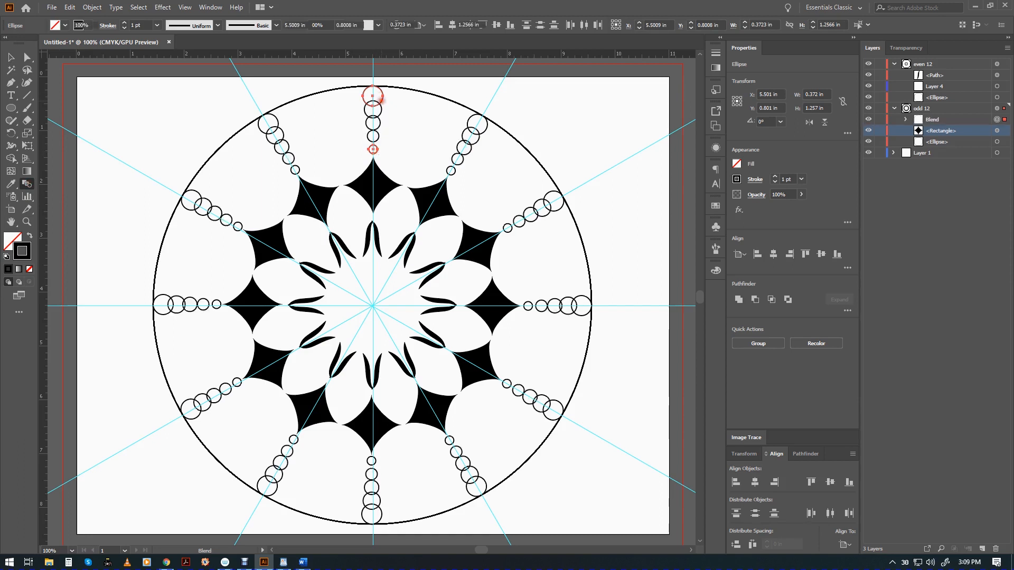
{"action": "left_click", "coordinate": [11, 57]}
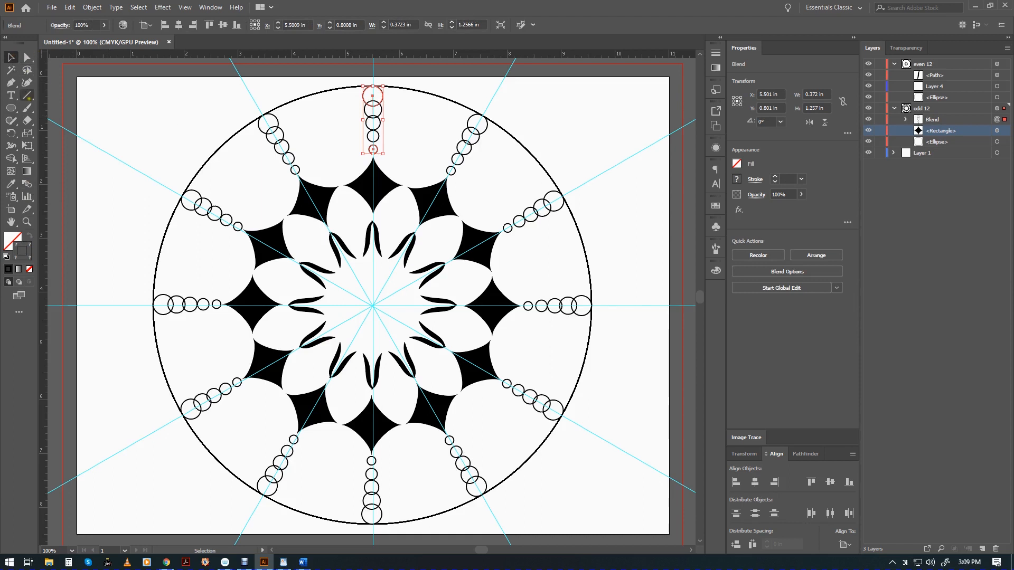
{"action": "left_click", "coordinate": [57, 82]}
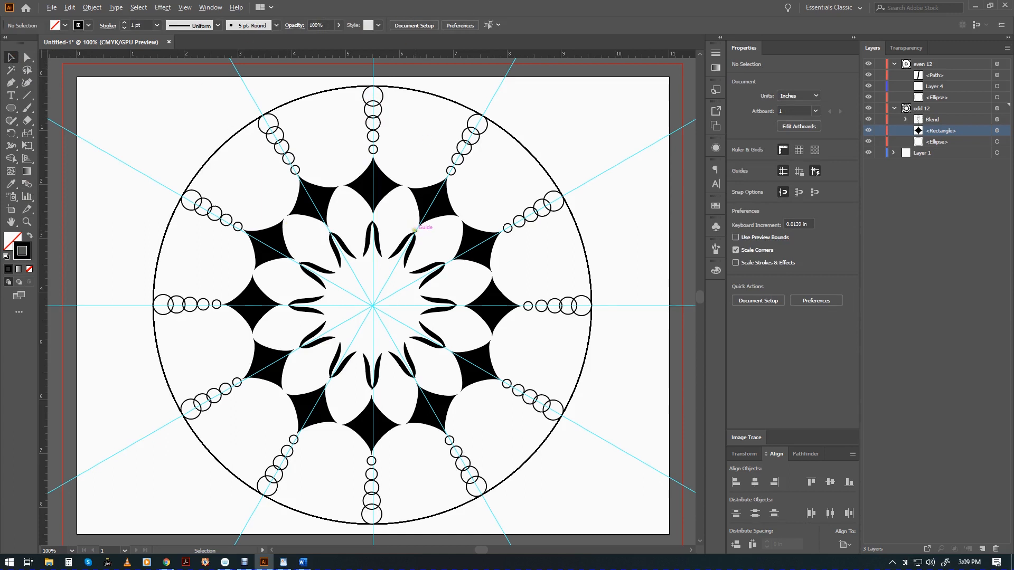
{"action": "key", "text": "ctrl+minus"}
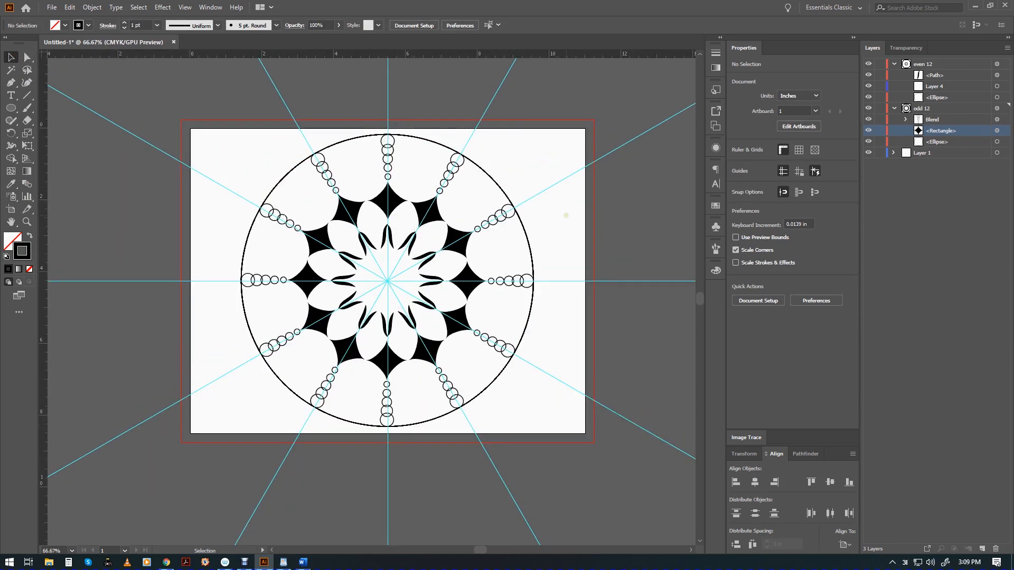